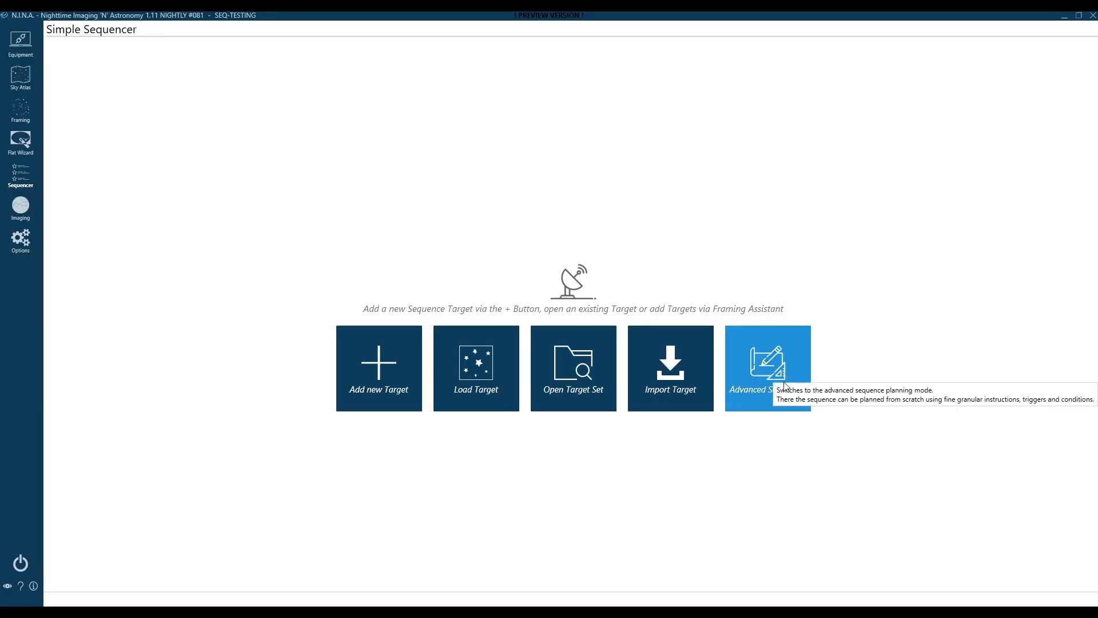
- Switch to the advanced sequencer and collapse the Dome and Flat Device instruction groups
{"action": "left_click", "coordinate": [785, 375]}
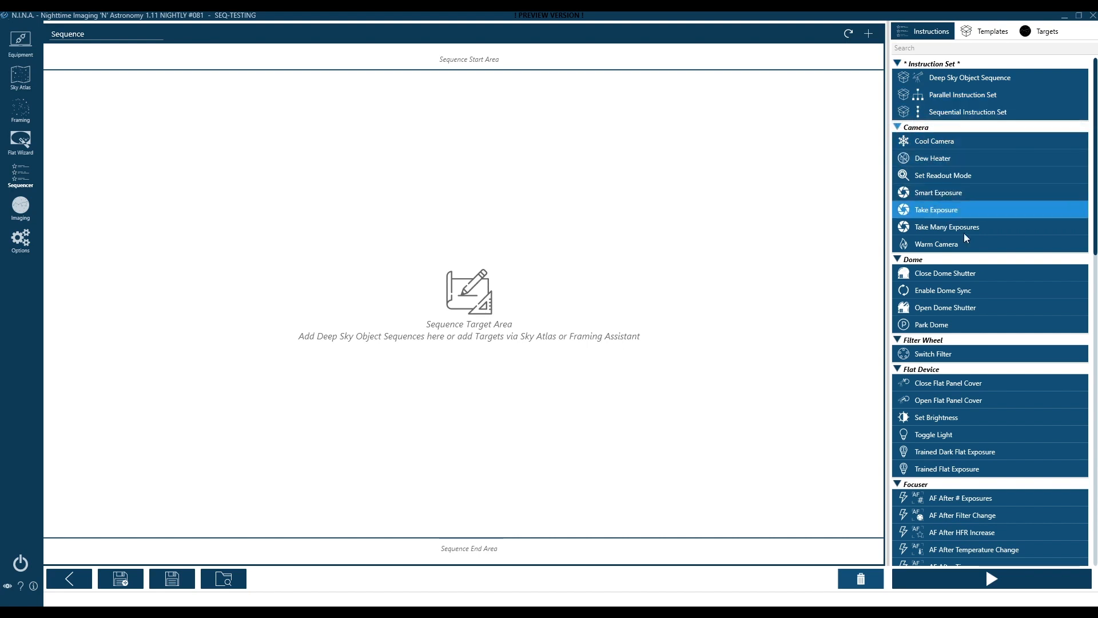
{"action": "left_click", "coordinate": [896, 259]}
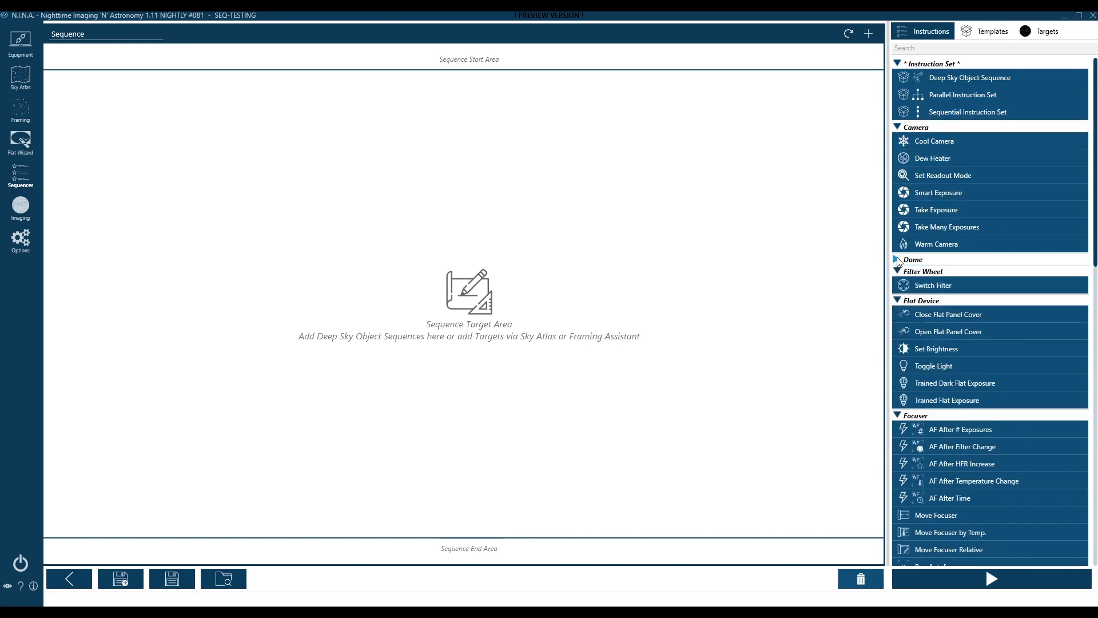
{"action": "left_click", "coordinate": [897, 300]}
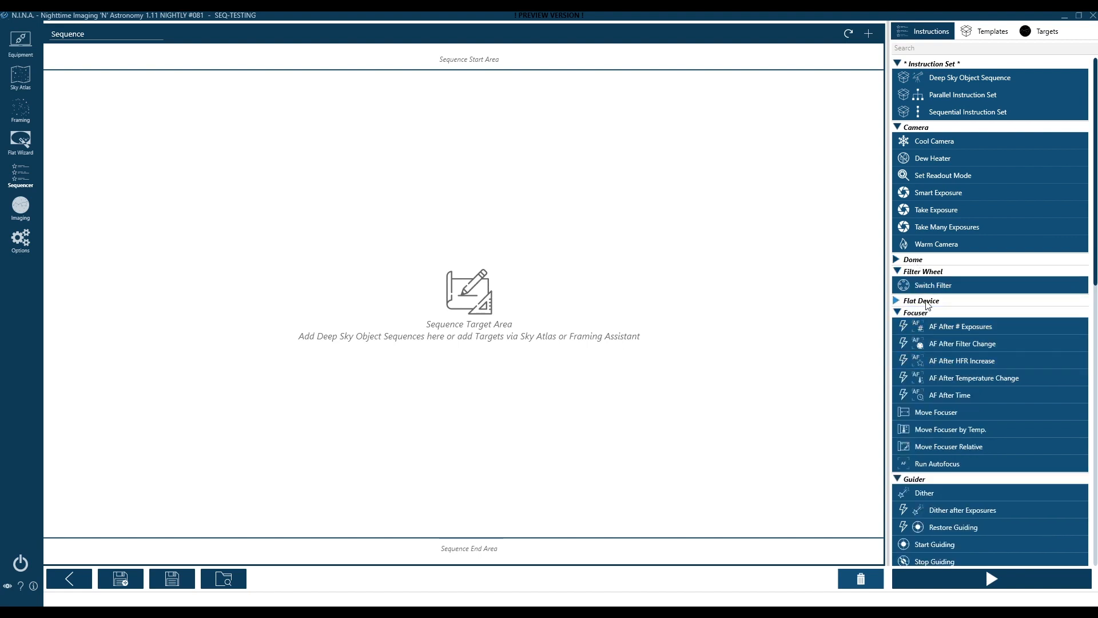
- Collapse the Rotator, Safety Monitor and Switch instruction groups and review the Telescope and Utility instructions
{"action": "scroll", "coordinate": [920, 400], "scroll_direction": "down", "scroll_amount": 3}
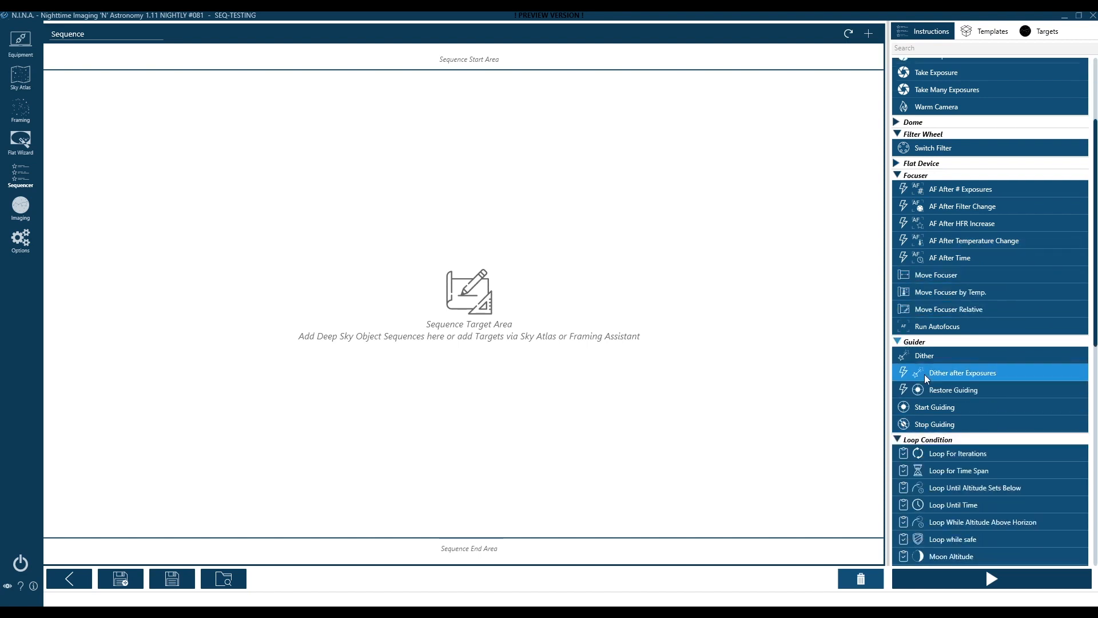
{"action": "scroll", "coordinate": [924, 372], "scroll_direction": "down", "scroll_amount": 1}
{"action": "scroll", "coordinate": [926, 376], "scroll_direction": "down", "scroll_amount": 2}
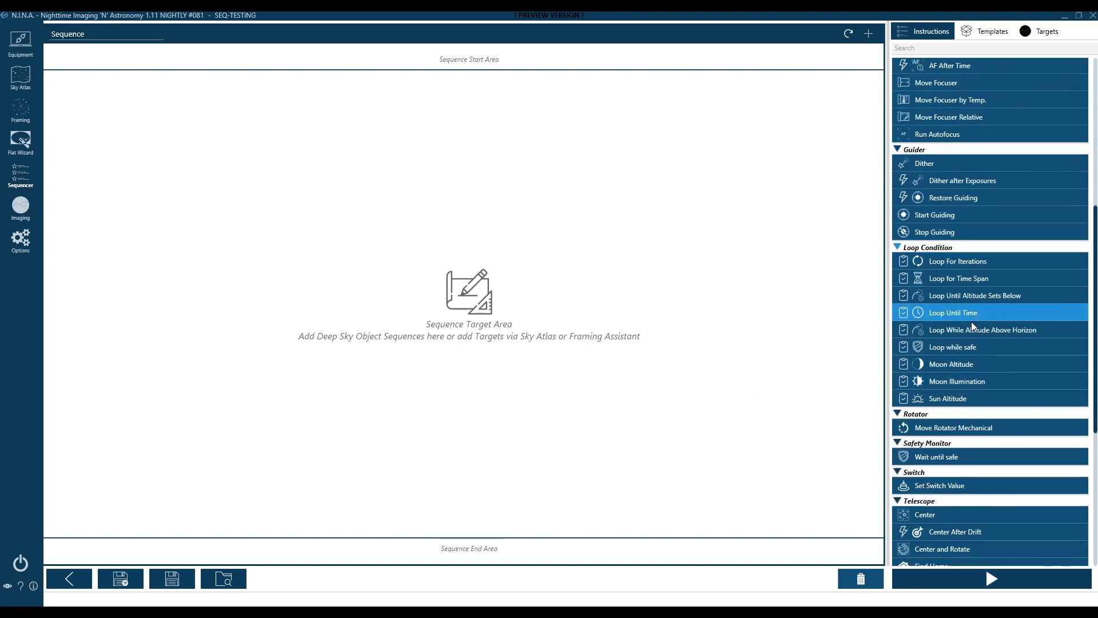
{"action": "scroll", "coordinate": [944, 399], "scroll_direction": "down", "scroll_amount": 2}
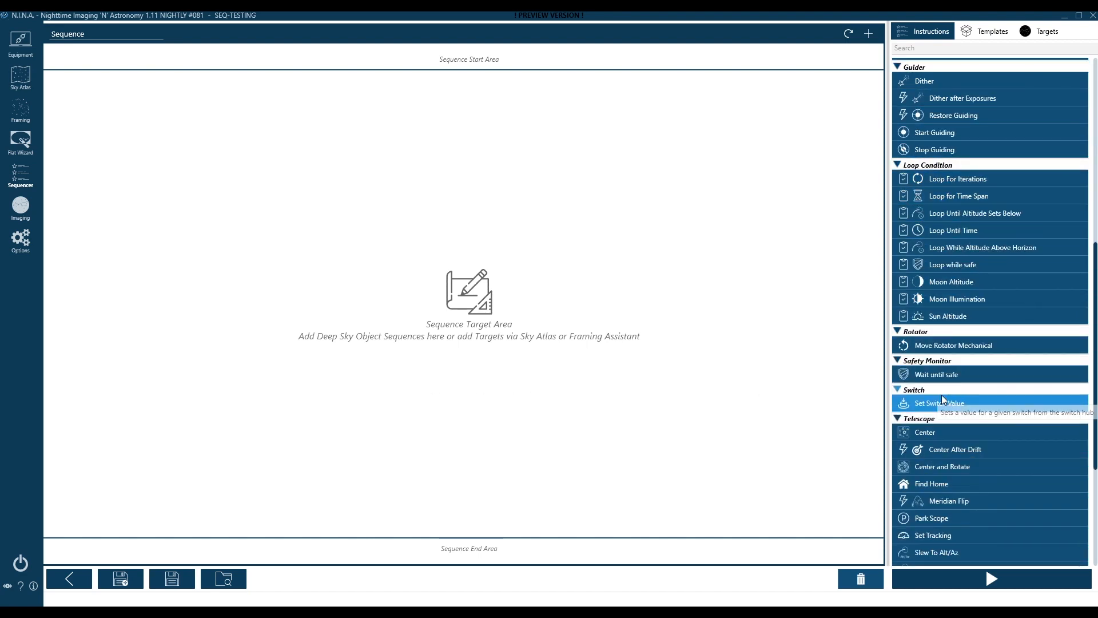
{"action": "left_click", "coordinate": [897, 331]}
{"action": "left_click", "coordinate": [897, 343]}
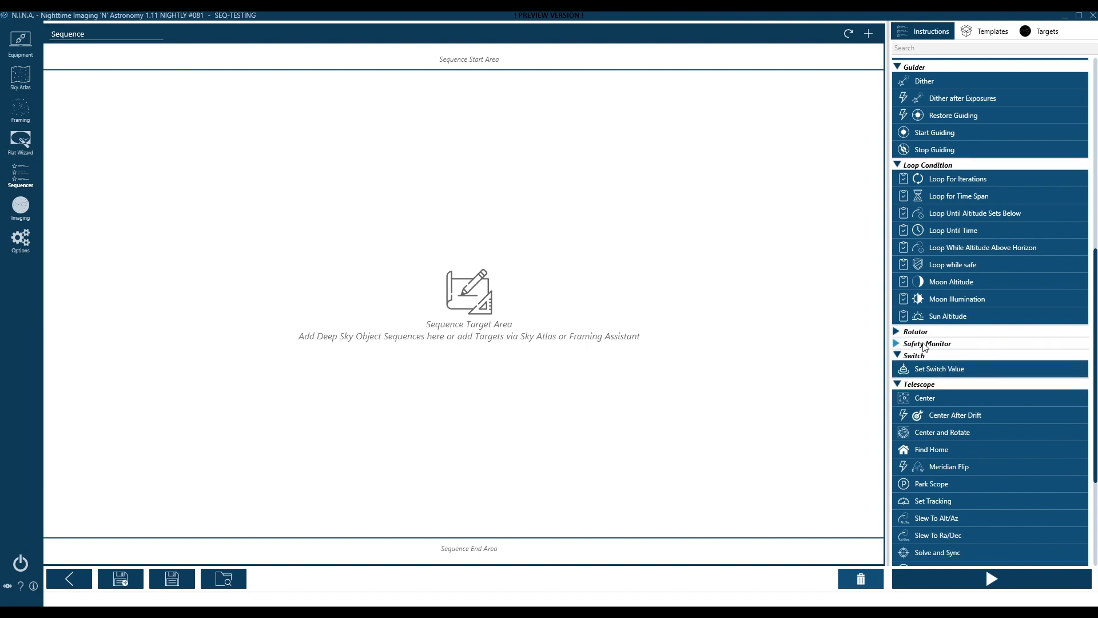
{"action": "left_click", "coordinate": [897, 355]}
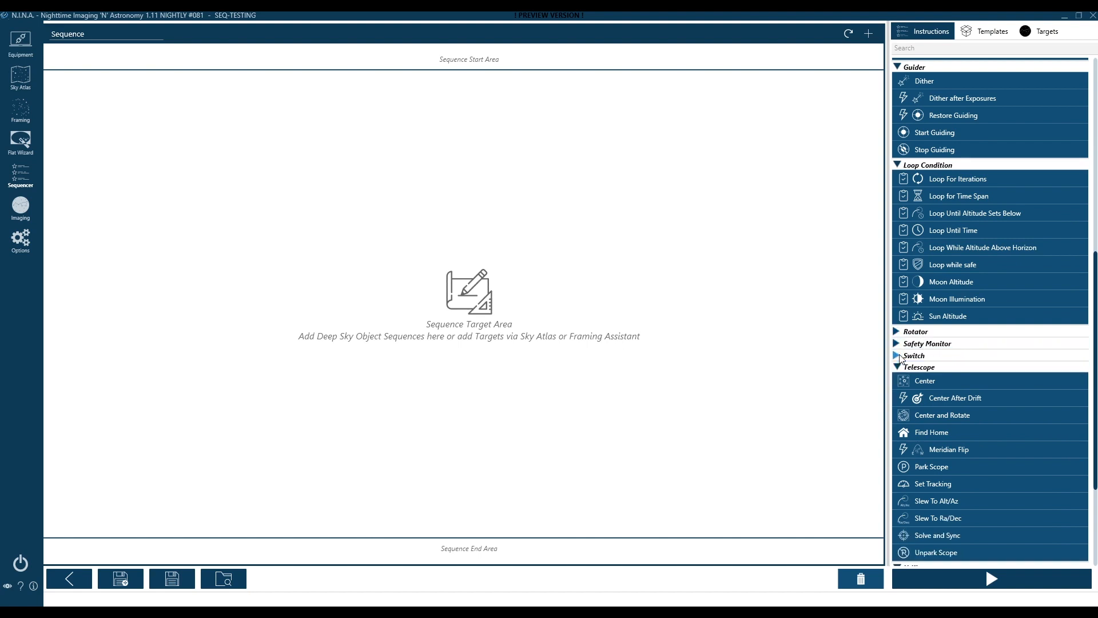
{"action": "scroll", "coordinate": [937, 420], "scroll_direction": "down", "scroll_amount": 2}
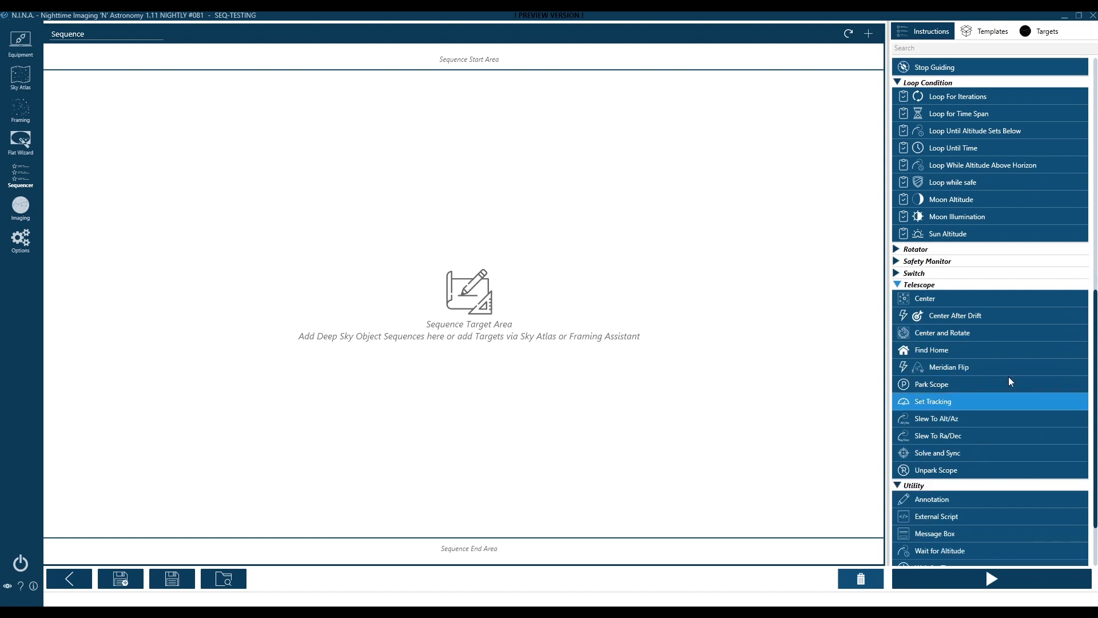
{"action": "scroll", "coordinate": [946, 404], "scroll_direction": "down", "scroll_amount": 2}
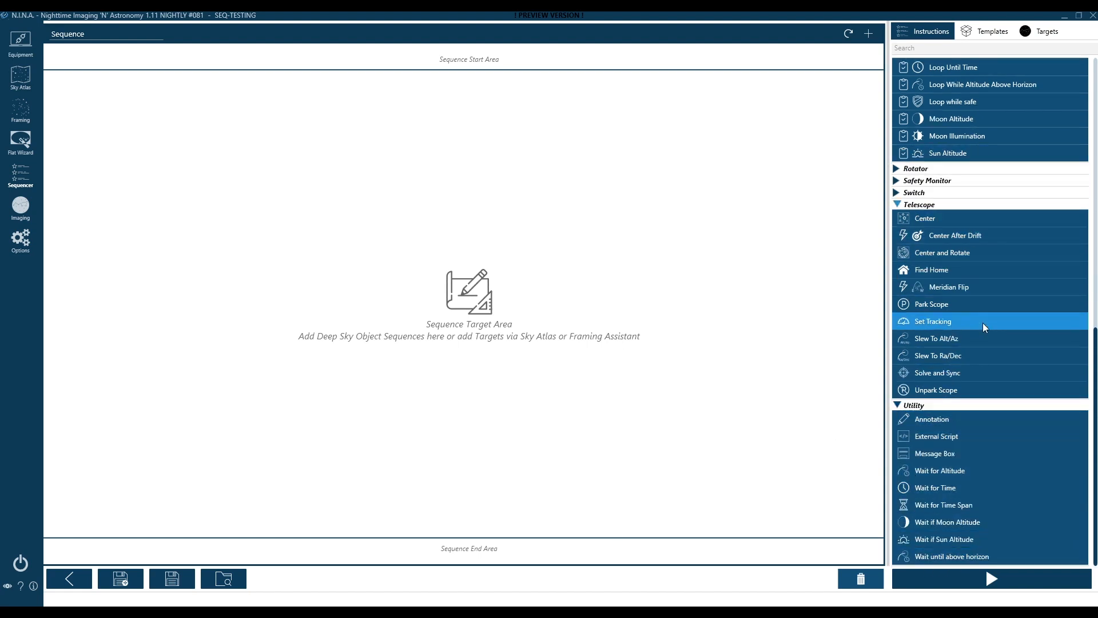
{"action": "scroll", "coordinate": [984, 332], "scroll_direction": "up", "scroll_amount": 5}
{"action": "scroll", "coordinate": [985, 341], "scroll_direction": "up", "scroll_amount": 10}
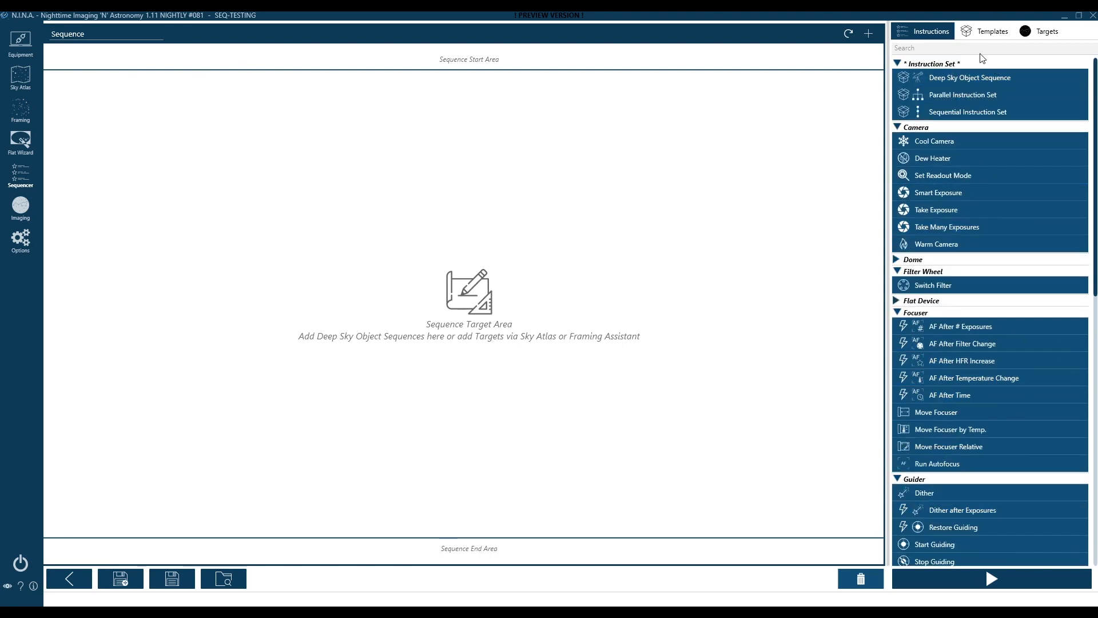
- View the available sequence templates and saved targets, and return to the instruction list
{"action": "left_click", "coordinate": [981, 37]}
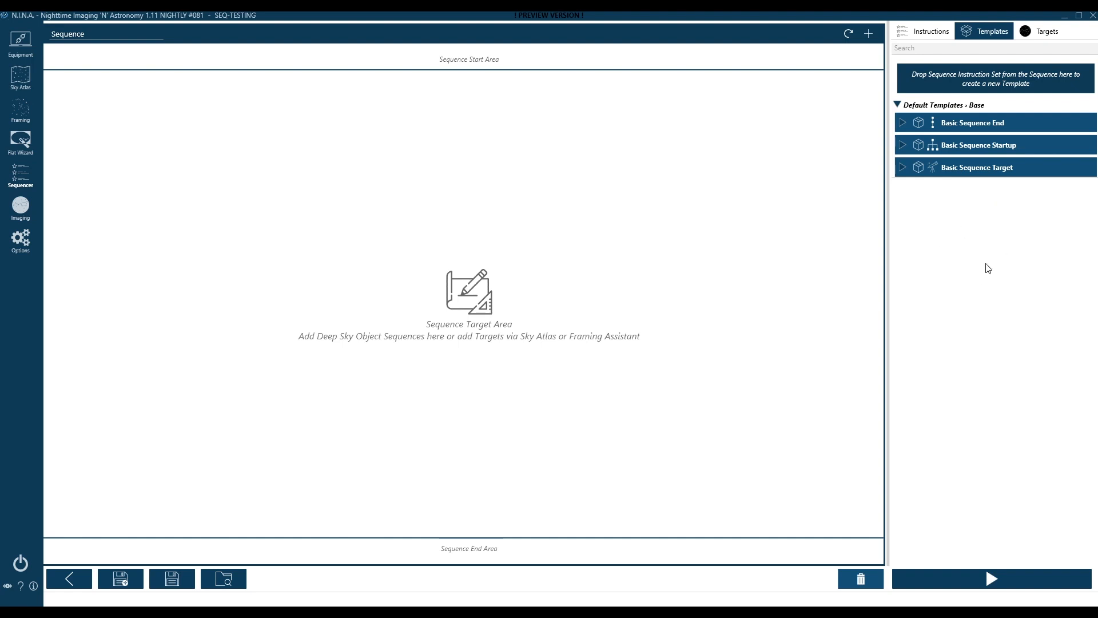
{"action": "left_click", "coordinate": [1052, 34]}
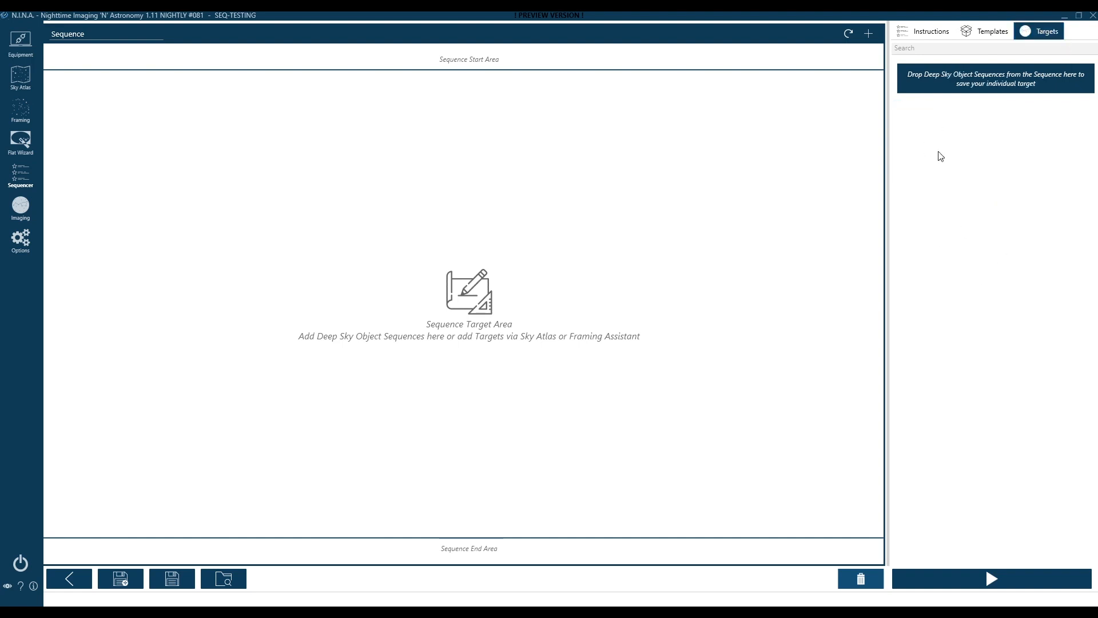
{"action": "left_click", "coordinate": [907, 38]}
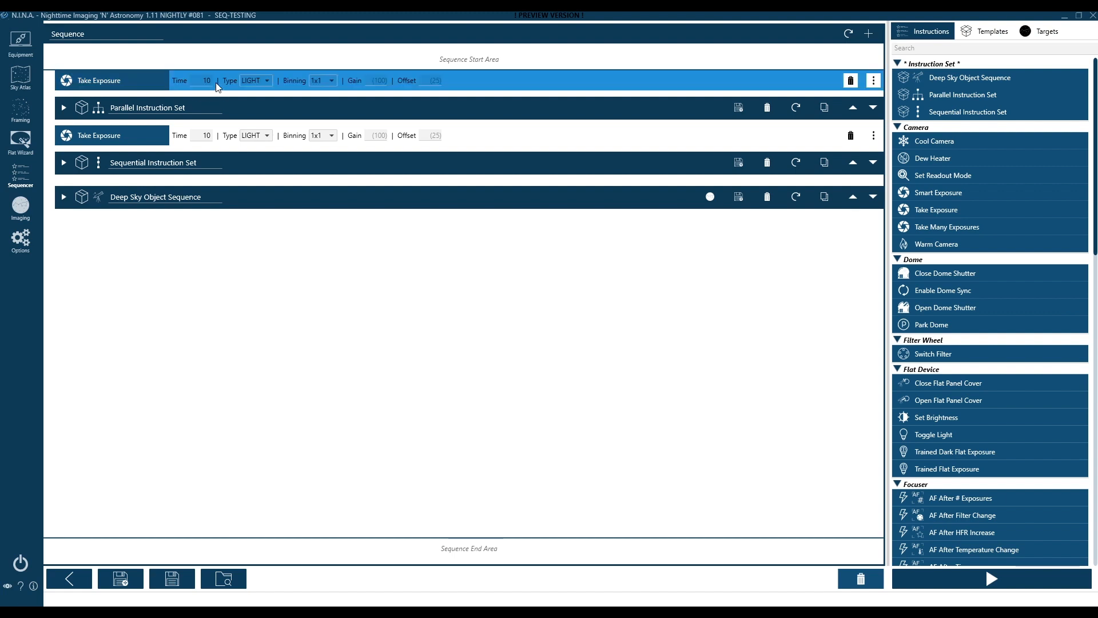
- Inspect the contents of the Parallel Instruction Set, Sequential Instruction Set and Deep Sky Object Sequence one at a time, collapsing each after viewing
{"action": "left_click", "coordinate": [81, 110]}
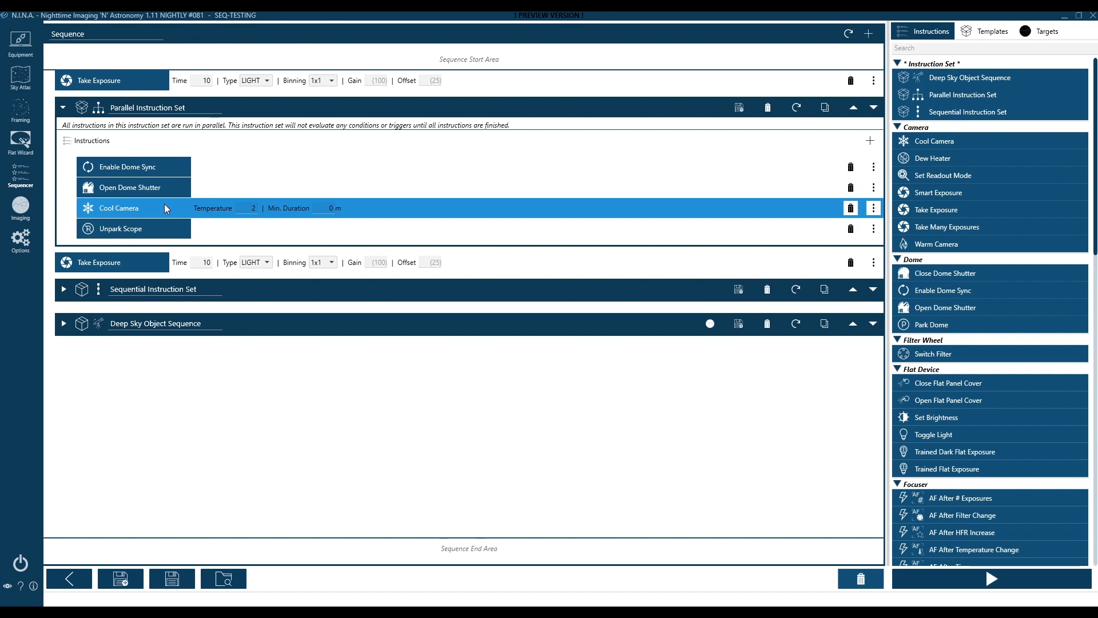
{"action": "left_click", "coordinate": [82, 110]}
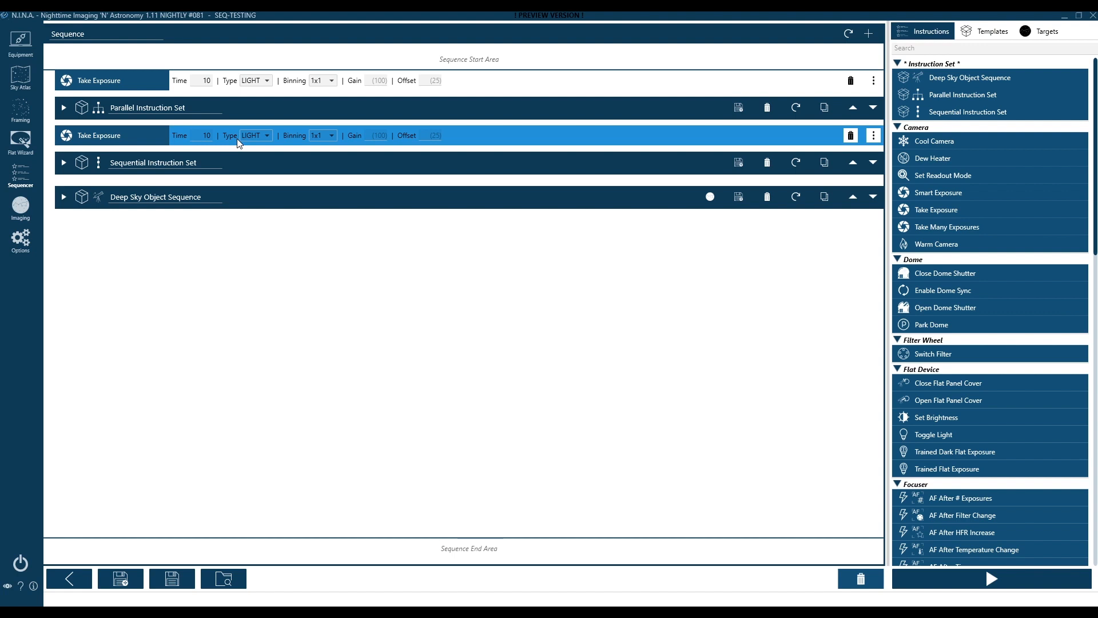
{"action": "left_click", "coordinate": [80, 164]}
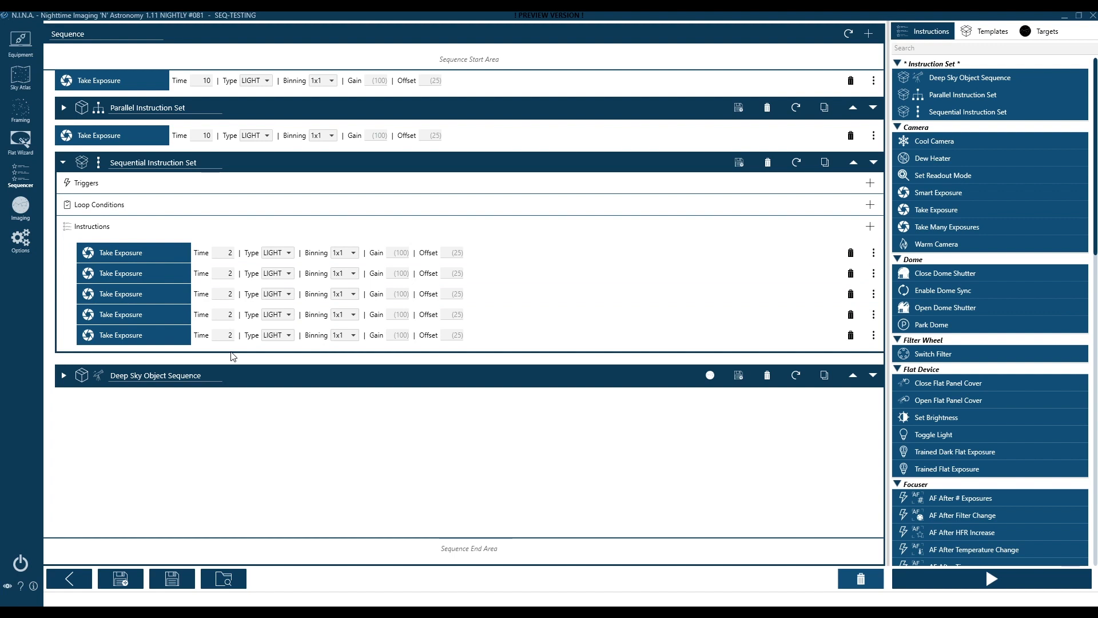
{"action": "left_click", "coordinate": [87, 167]}
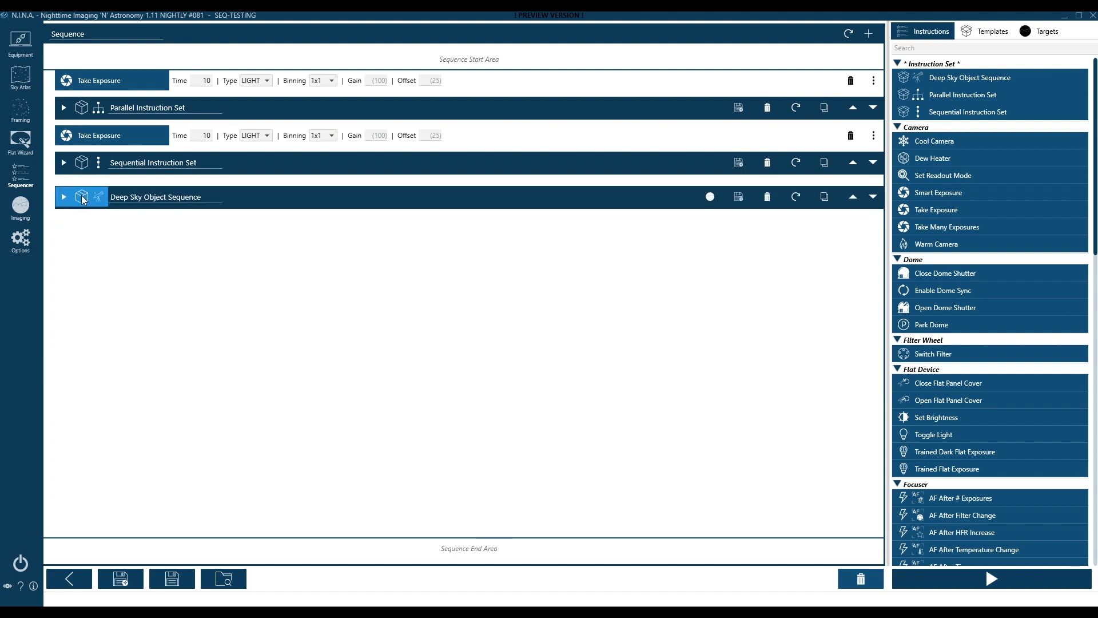
{"action": "left_click", "coordinate": [82, 198]}
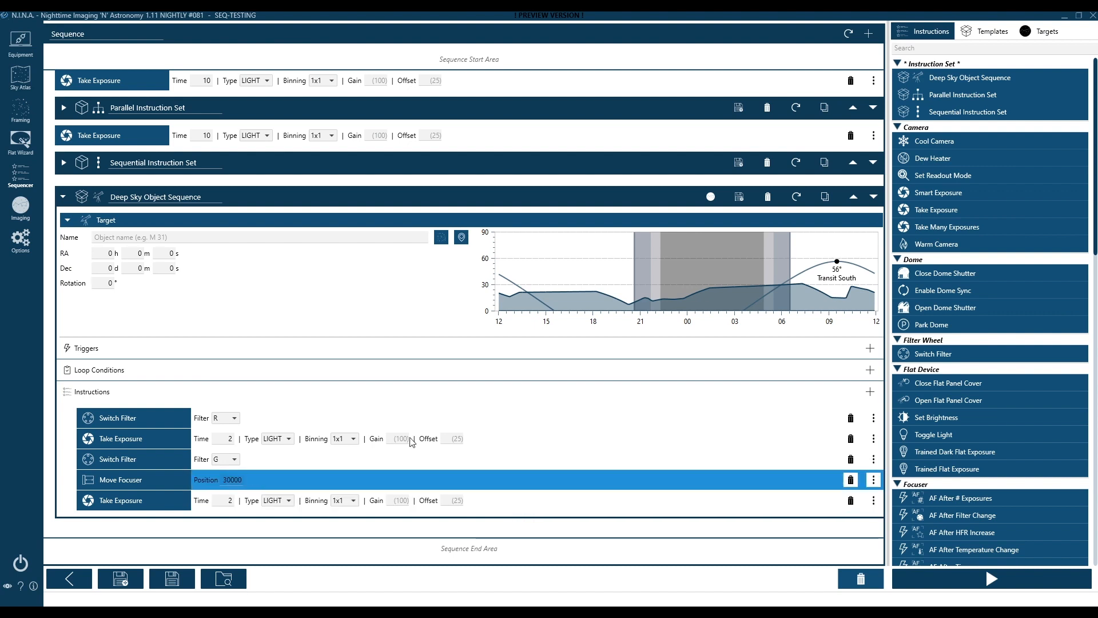
{"action": "left_click", "coordinate": [63, 196]}
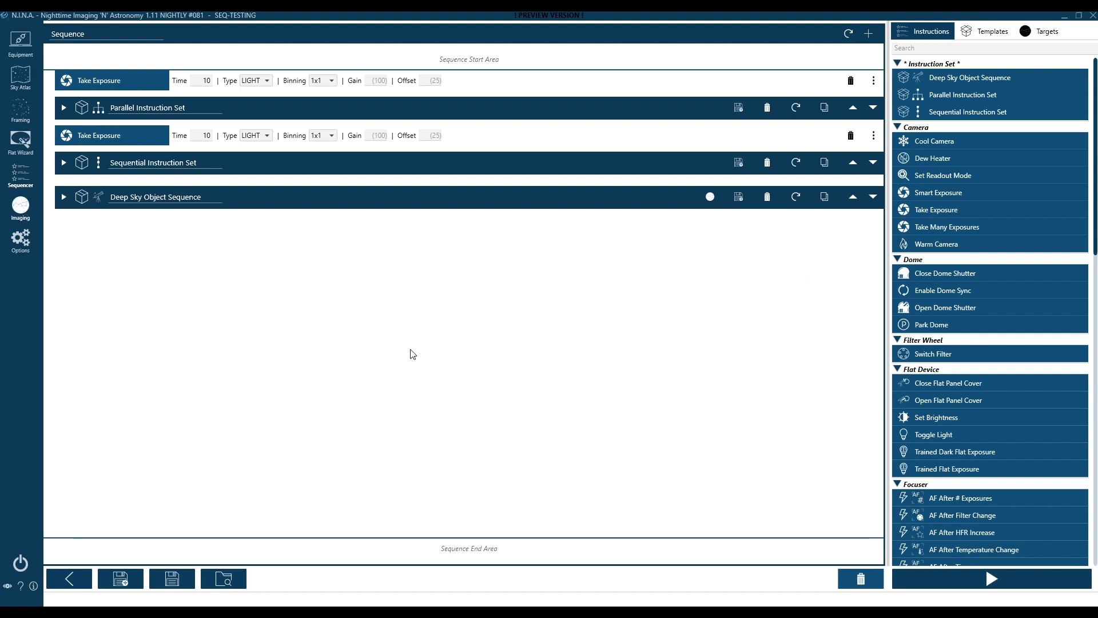
- Check the sequence overview in the imaging view and return to the sequencer
{"action": "left_click", "coordinate": [20, 206]}
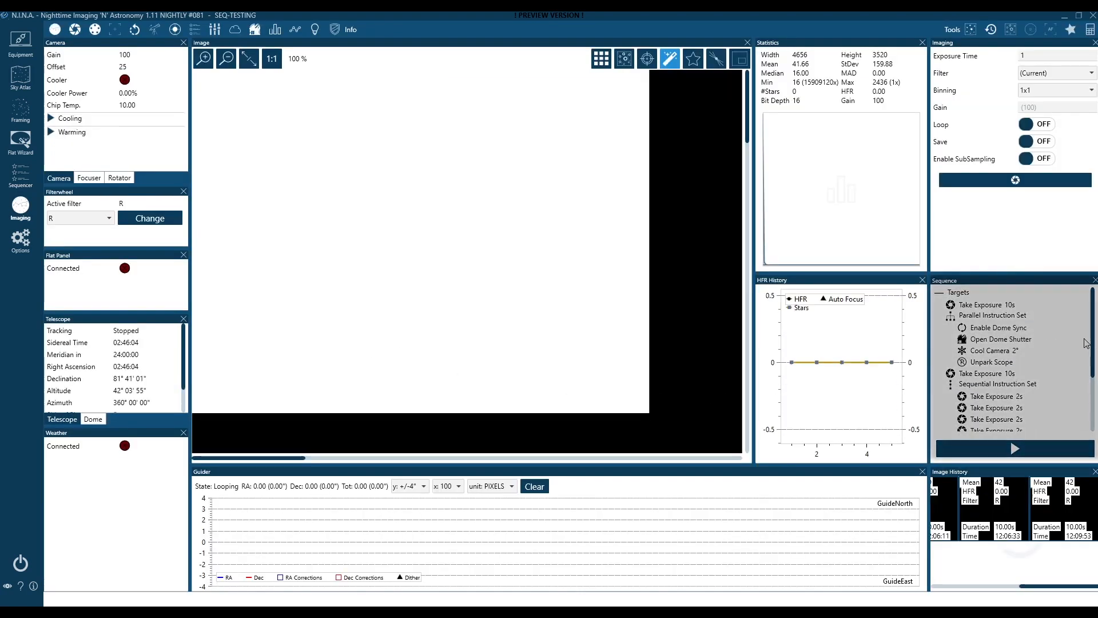
{"action": "mouse_move", "coordinate": [1094, 336]}
{"action": "left_mouse_down"}
{"action": "mouse_move", "coordinate": [1094, 388]}
{"action": "mouse_move", "coordinate": [1094, 332]}
{"action": "left_mouse_up"}
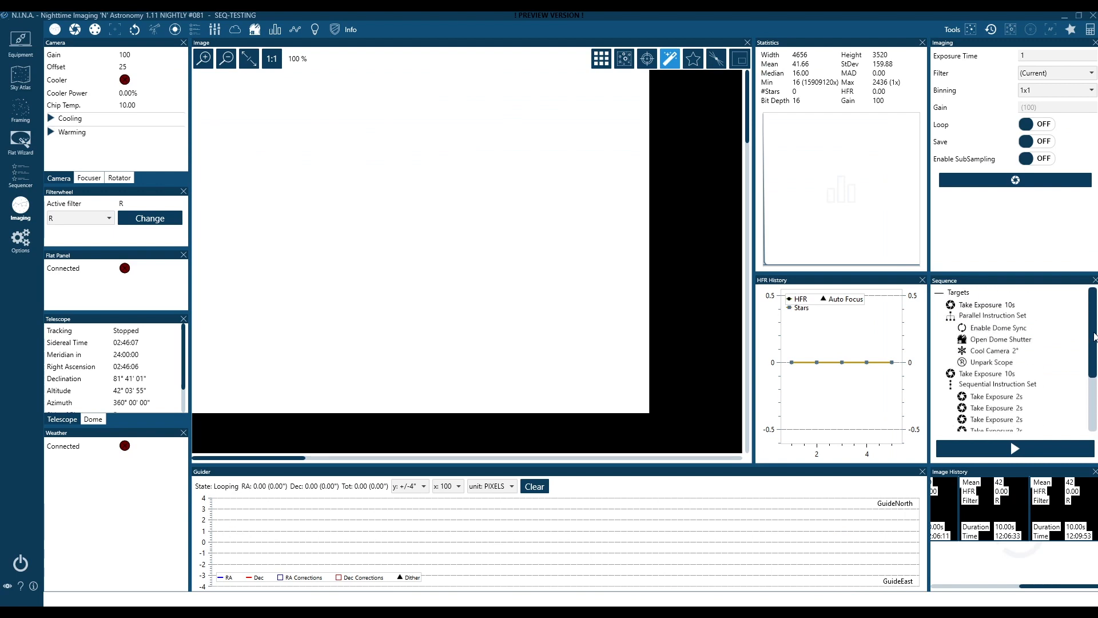
{"action": "left_click", "coordinate": [20, 174]}
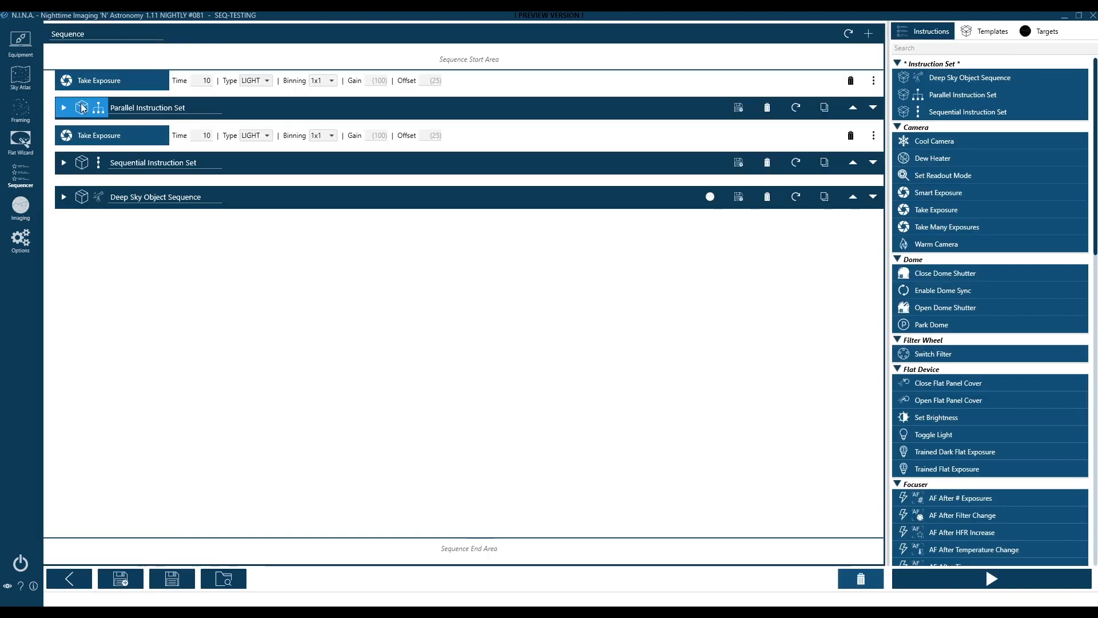
- Expand the Parallel, Sequential and Deep Sky Object sets and start running the sequence
{"action": "left_click", "coordinate": [82, 109]}
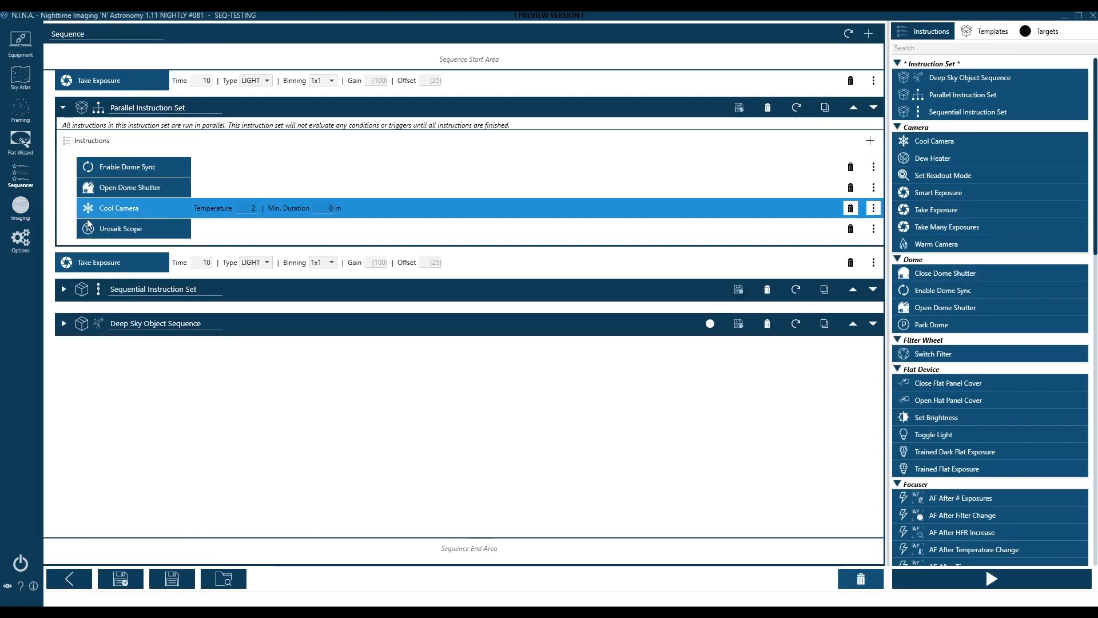
{"action": "left_click", "coordinate": [81, 289]}
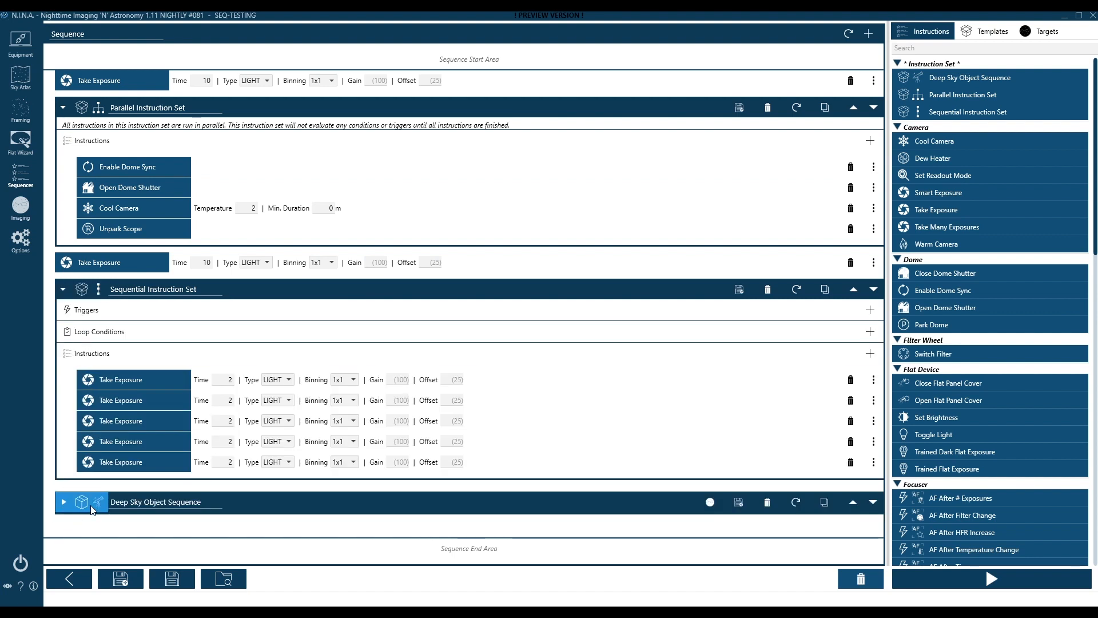
{"action": "left_click", "coordinate": [87, 507]}
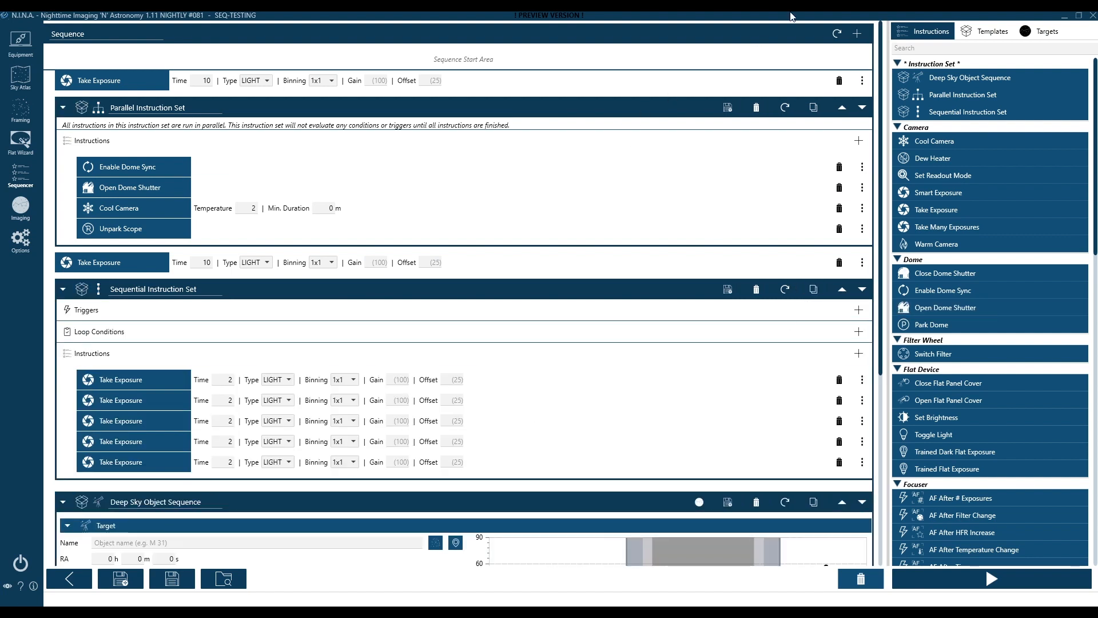
{"action": "left_click", "coordinate": [991, 579]}
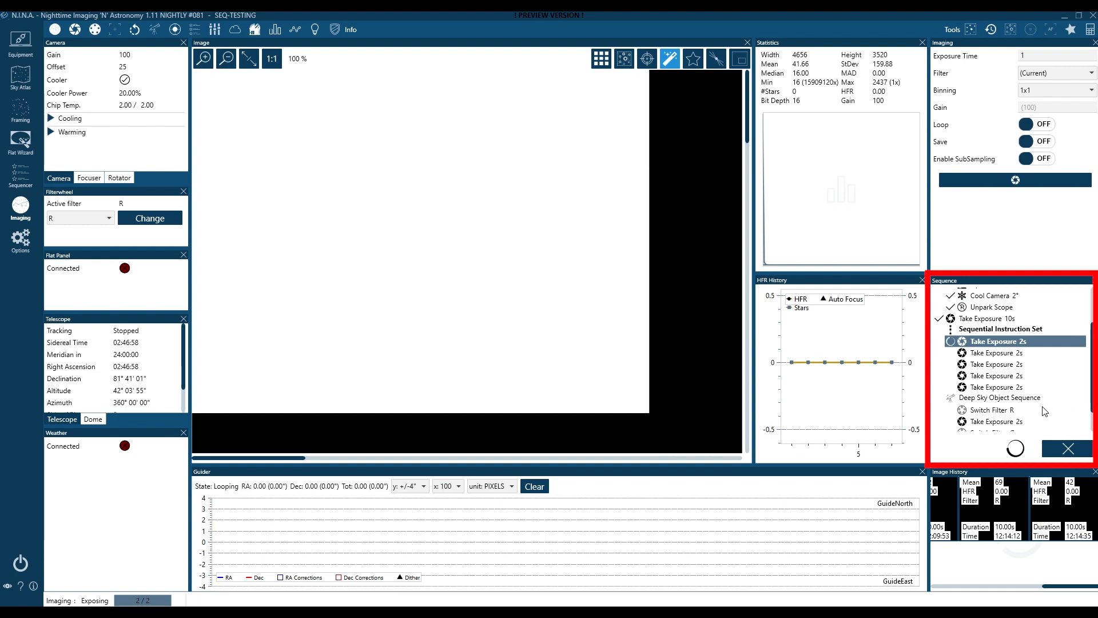
- Follow the running sequence's progress in the sequencer and collapse the Parallel and Sequential Instruction Sets
{"action": "left_click", "coordinate": [23, 182]}
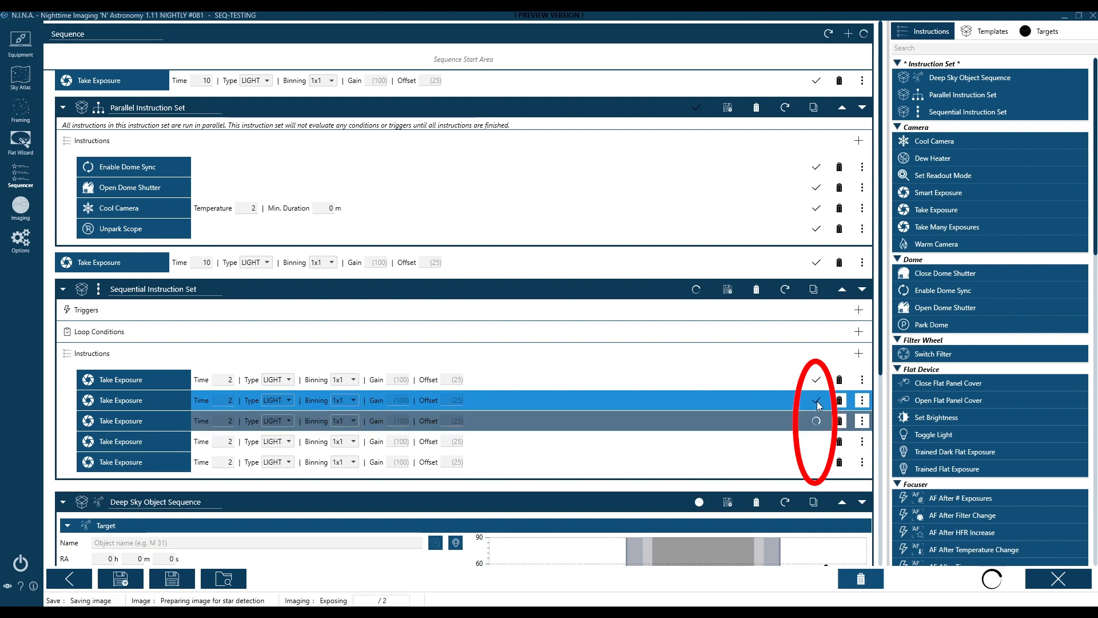
{"action": "left_click", "coordinate": [814, 452]}
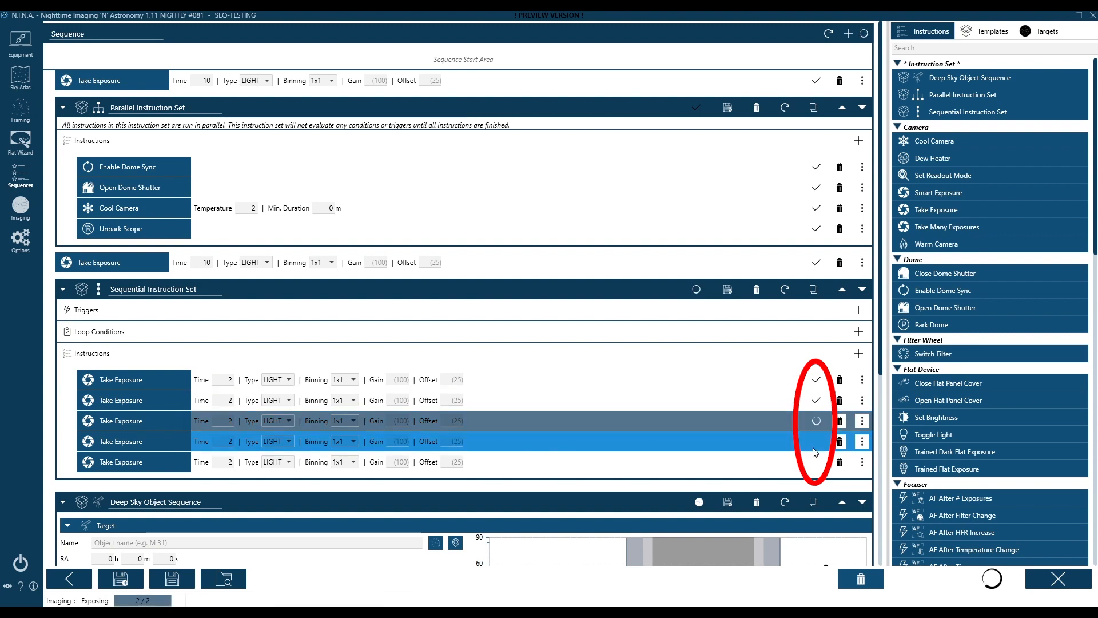
{"action": "left_click", "coordinate": [63, 108]}
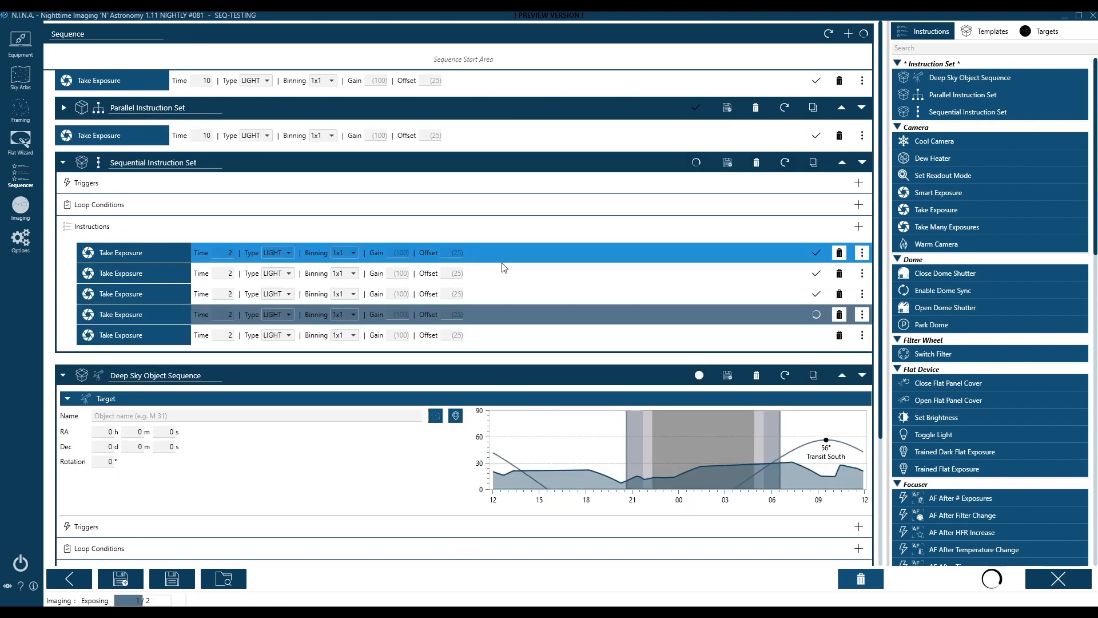
{"action": "left_click", "coordinate": [599, 278]}
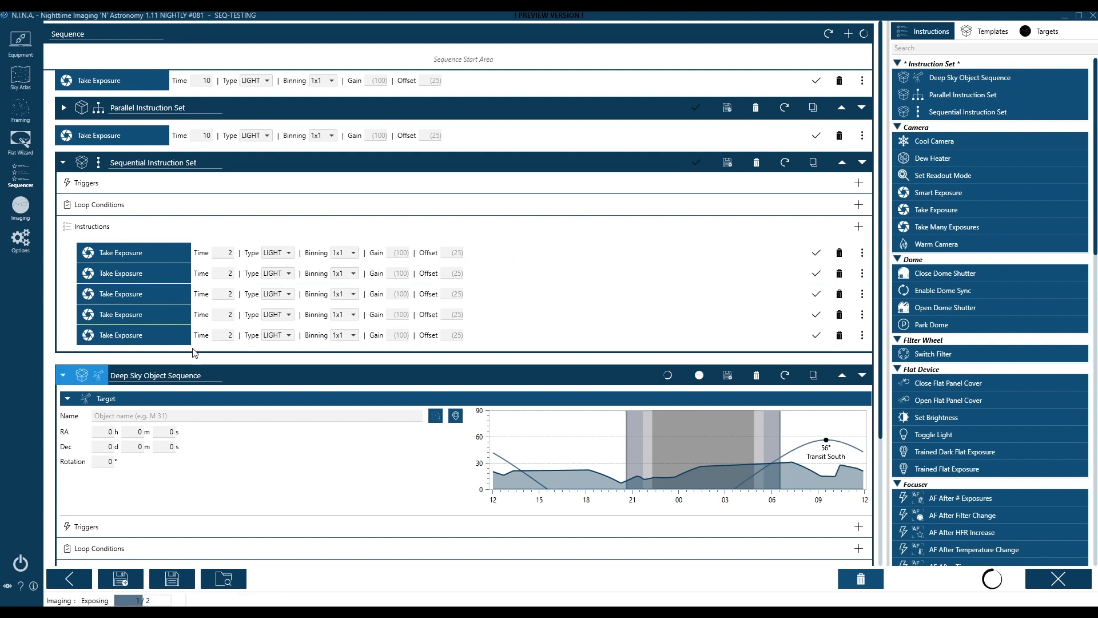
{"action": "left_click", "coordinate": [64, 163]}
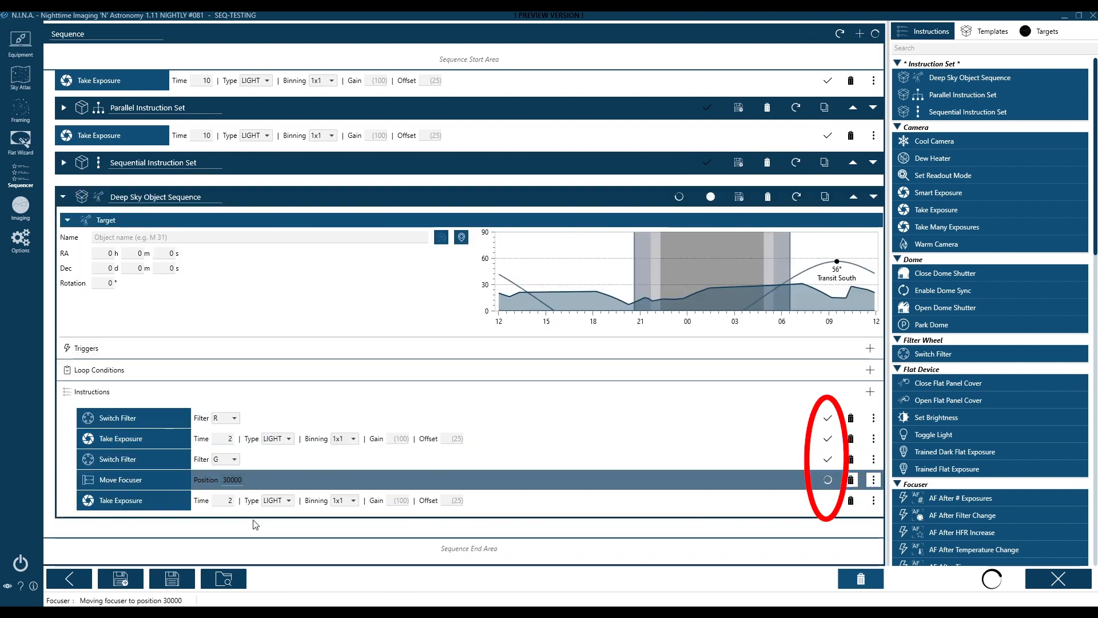
- Examine the progress of the Deep Sky Object Sequence in the imaging view's sequence overview and return to the sequencer
{"action": "left_click", "coordinate": [20, 207]}
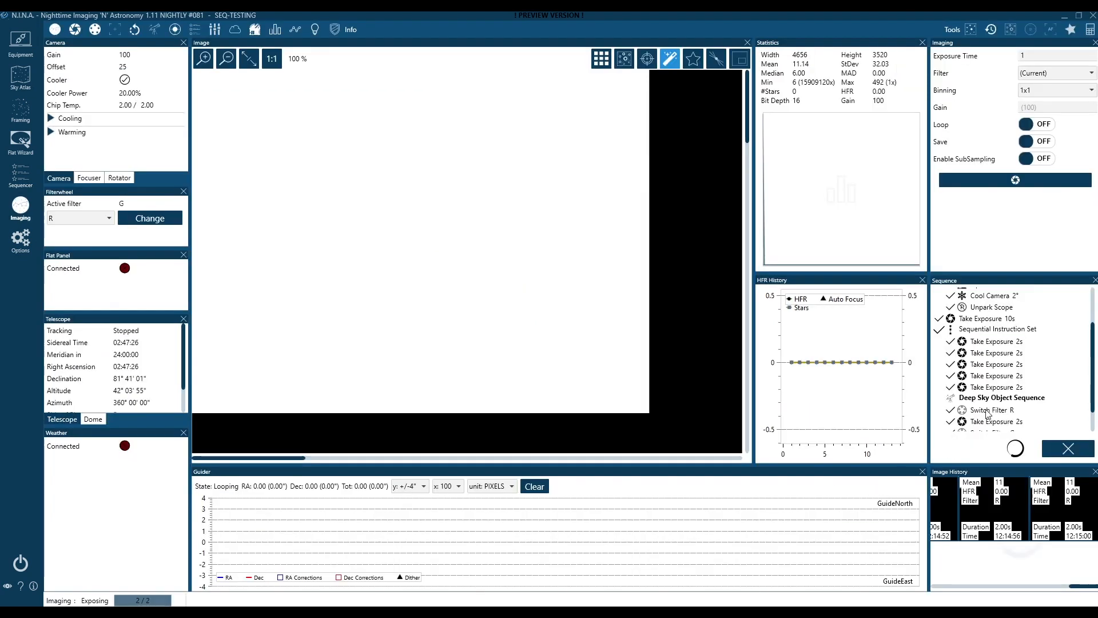
{"action": "scroll", "coordinate": [989, 400], "scroll_direction": "down", "scroll_amount": 1}
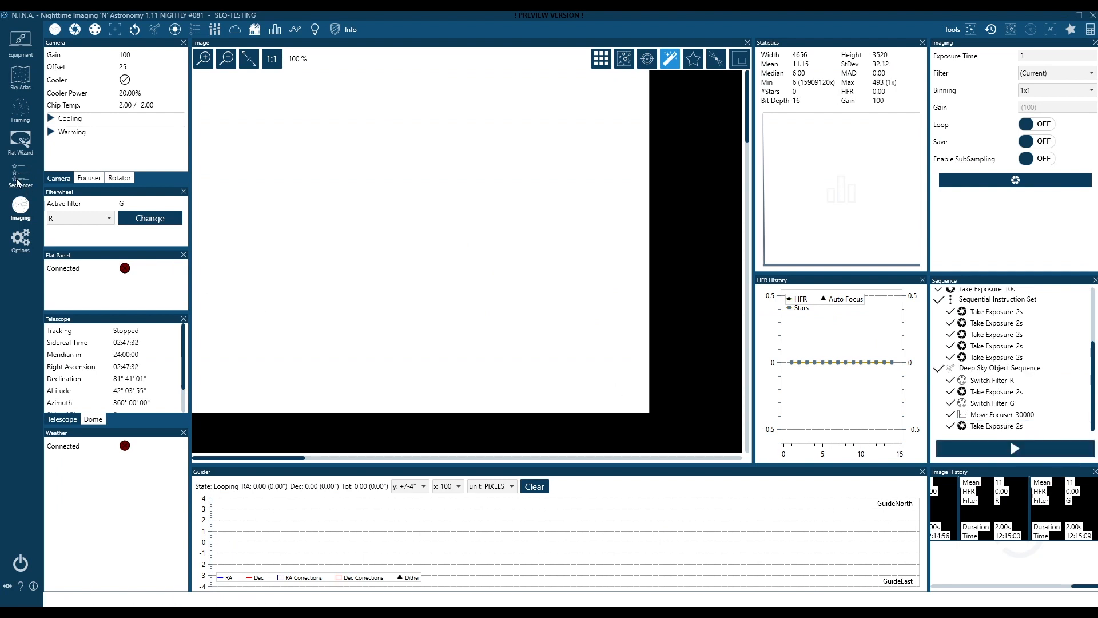
{"action": "left_click", "coordinate": [18, 175]}
{"action": "left_click", "coordinate": [716, 482]}
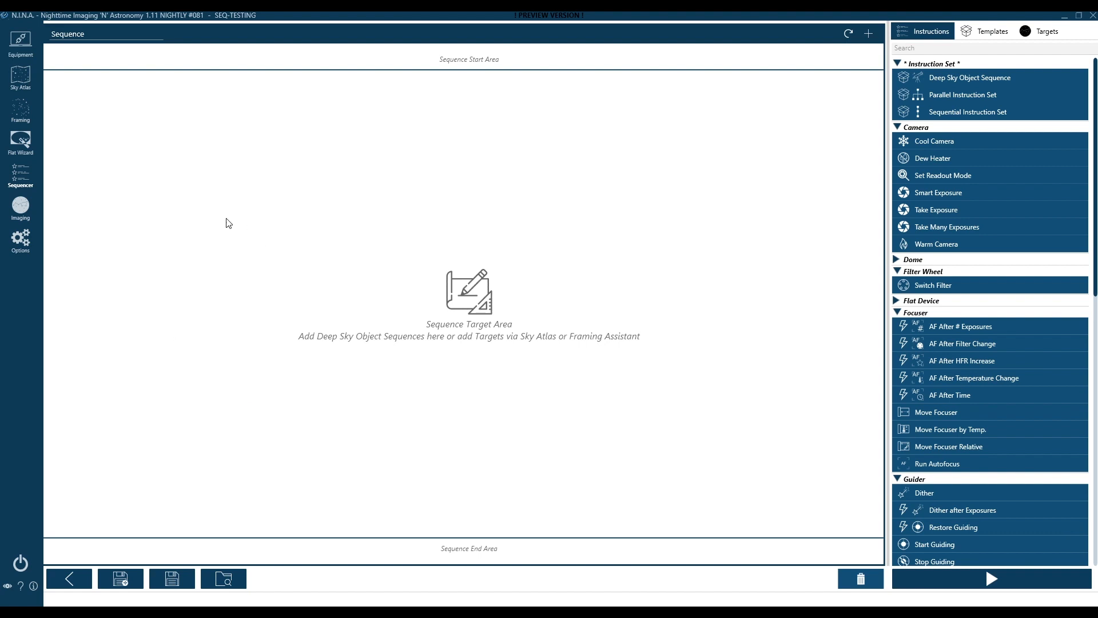
- Add the Basic Sequence Startup template to the Sequence Start Area and delete its annotation
{"action": "left_click", "coordinate": [989, 32]}
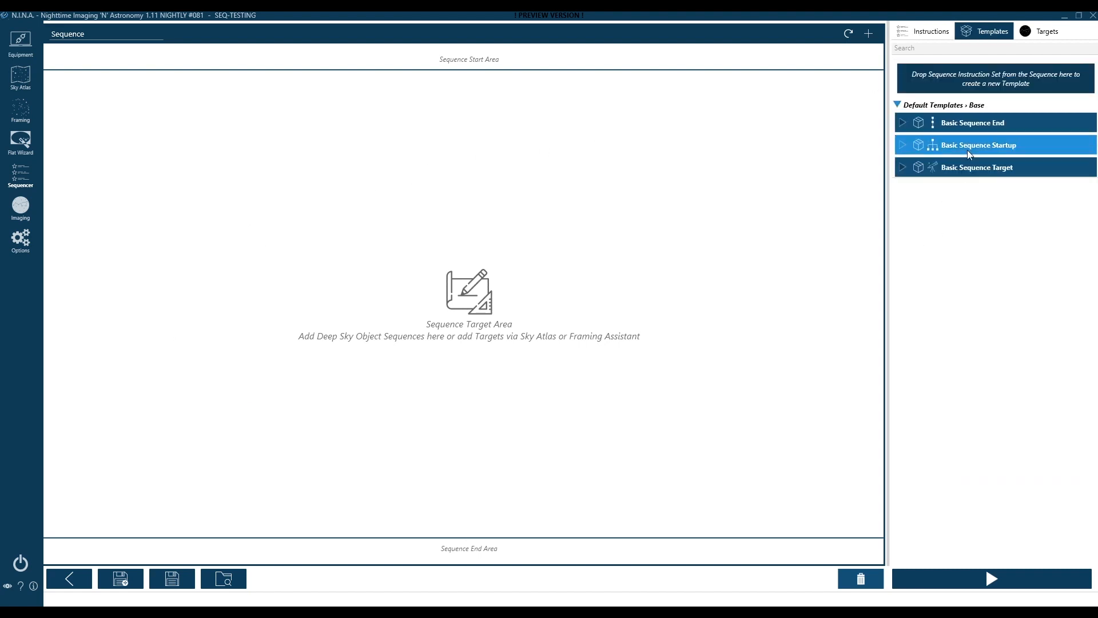
{"action": "left_click_drag", "start_coordinate": [963, 148], "coordinate": [503, 64]}
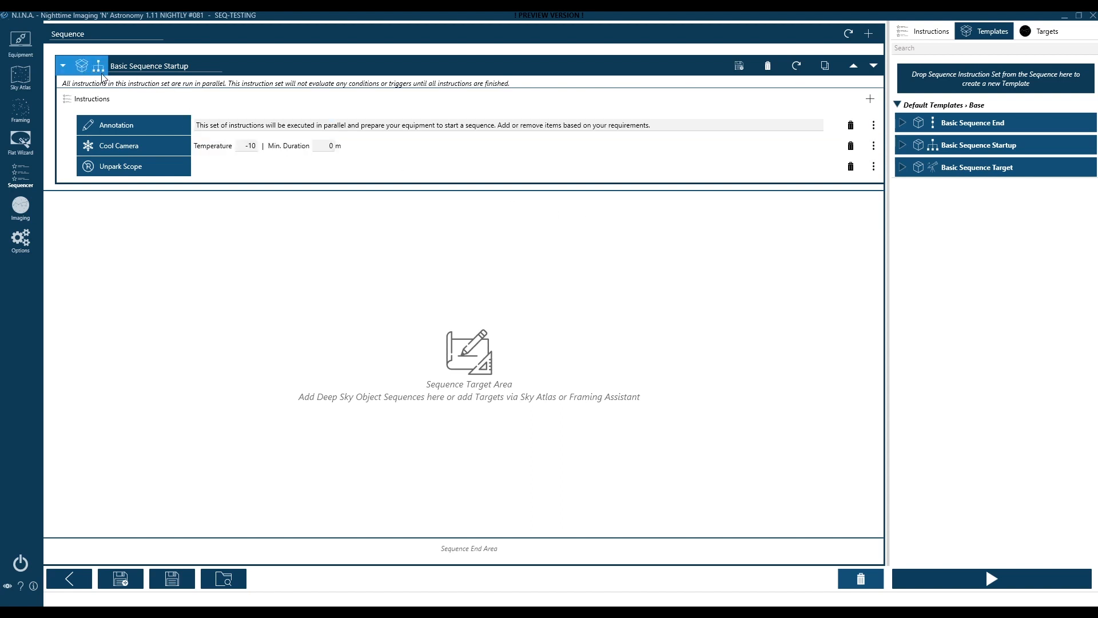
{"action": "left_click", "coordinate": [83, 70]}
{"action": "left_click", "coordinate": [84, 70]}
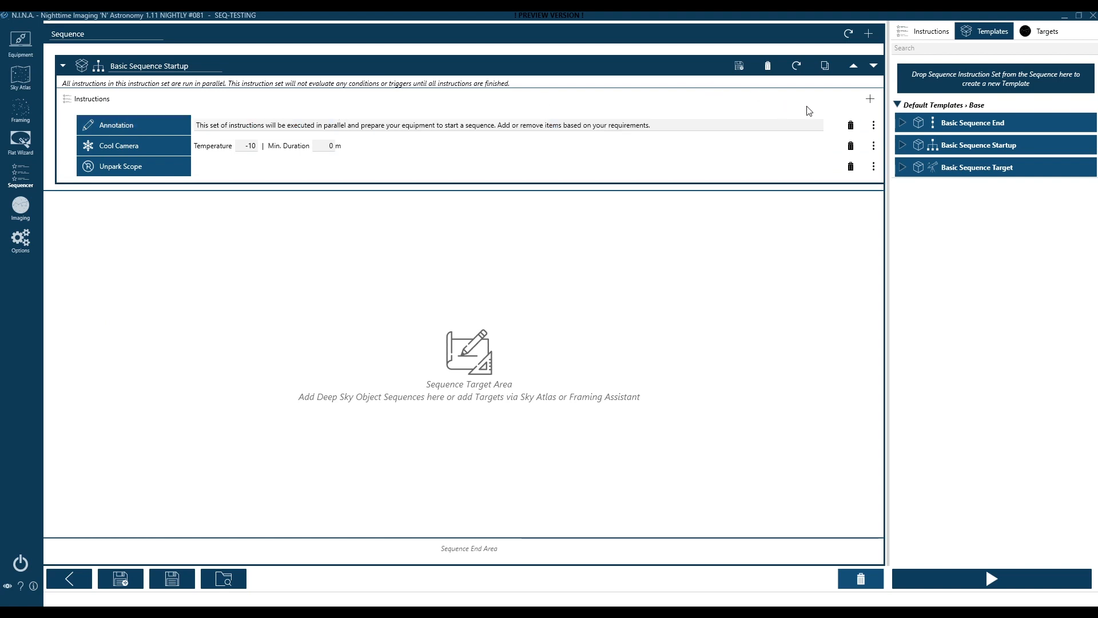
{"action": "left_click", "coordinate": [850, 125]}
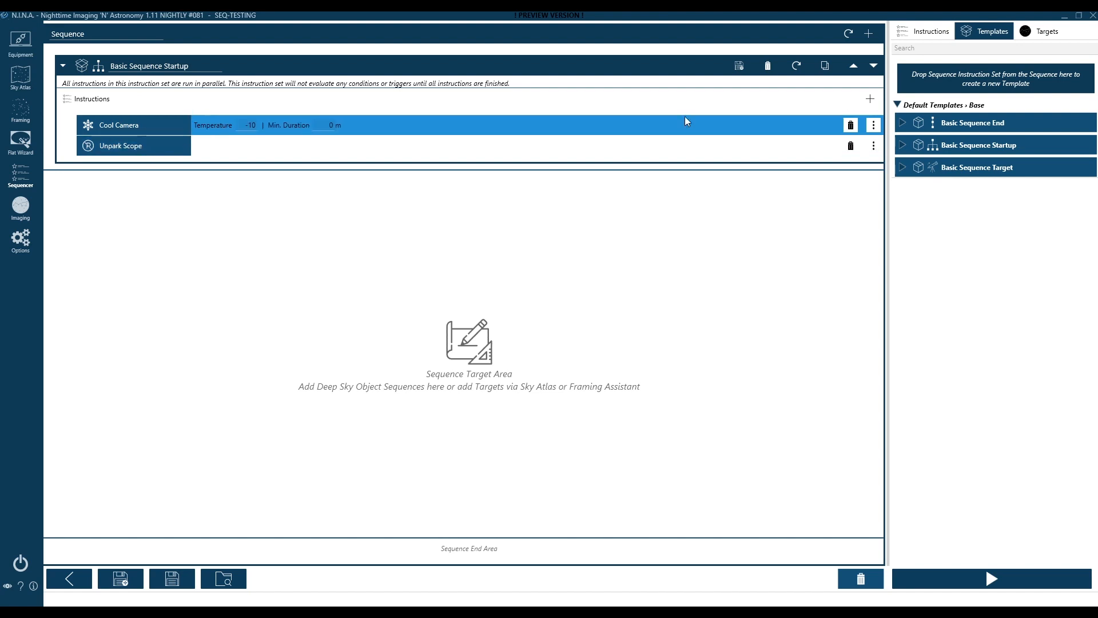
- Add the Basic Sequence End template to the Sequence End Area and delete all its annotations, including the nested one
{"action": "left_click_drag", "start_coordinate": [959, 127], "coordinate": [365, 542]}
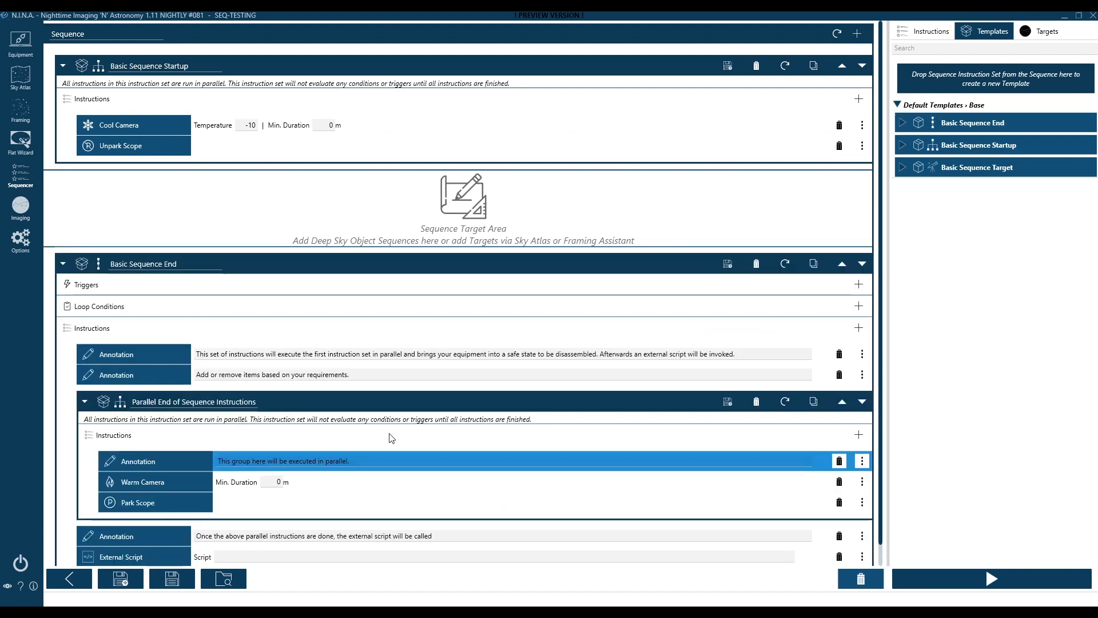
{"action": "left_click", "coordinate": [839, 354]}
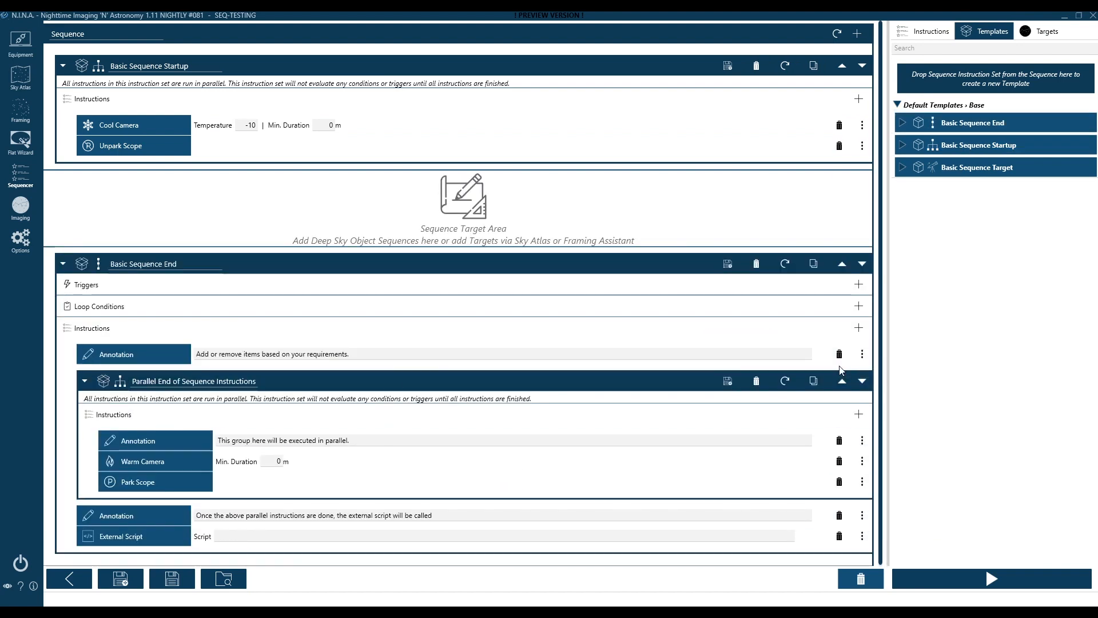
{"action": "left_click", "coordinate": [838, 354]}
{"action": "left_click", "coordinate": [850, 439]}
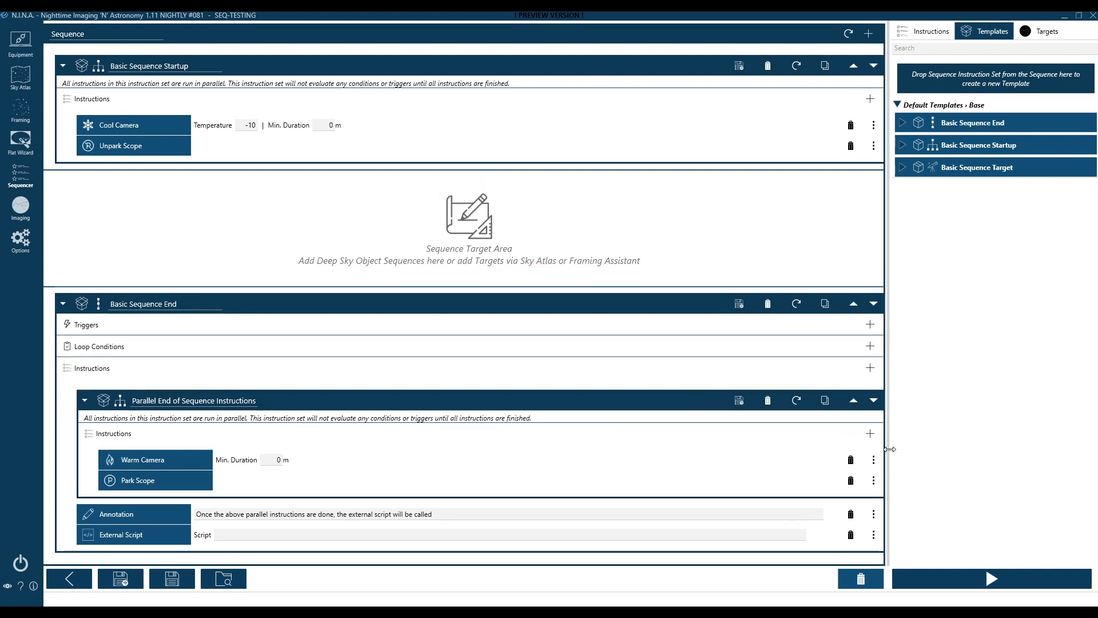
{"action": "left_click", "coordinate": [850, 513]}
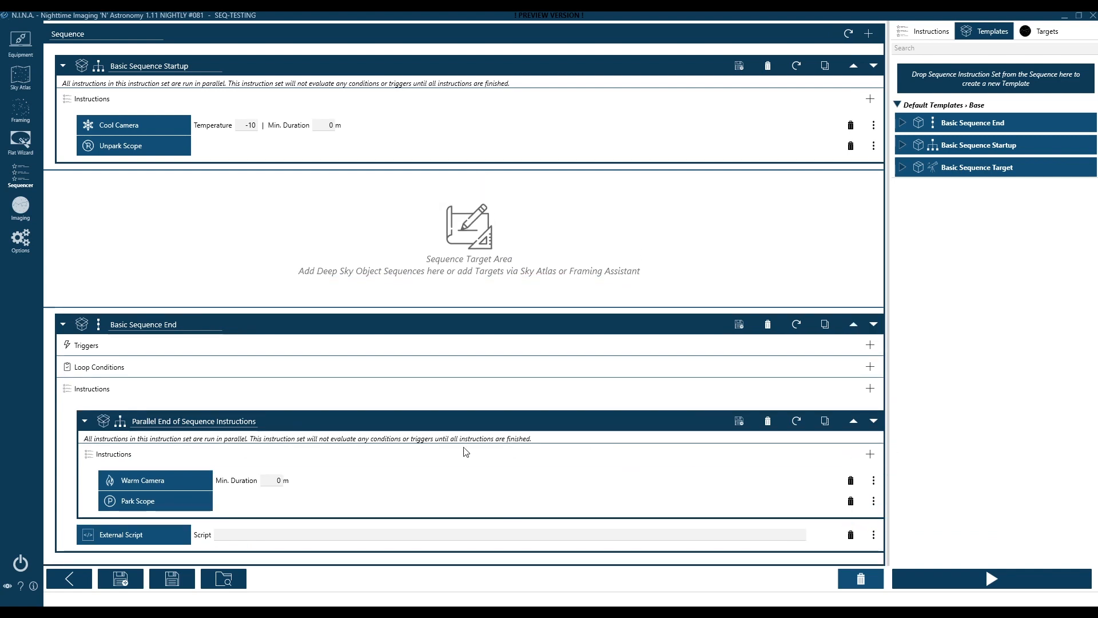
- Examine the parallel end instructions and External Script, and collapse the Basic Sequence End and Basic Sequence Startup sets
{"action": "left_click", "coordinate": [81, 327]}
{"action": "left_click", "coordinate": [87, 537]}
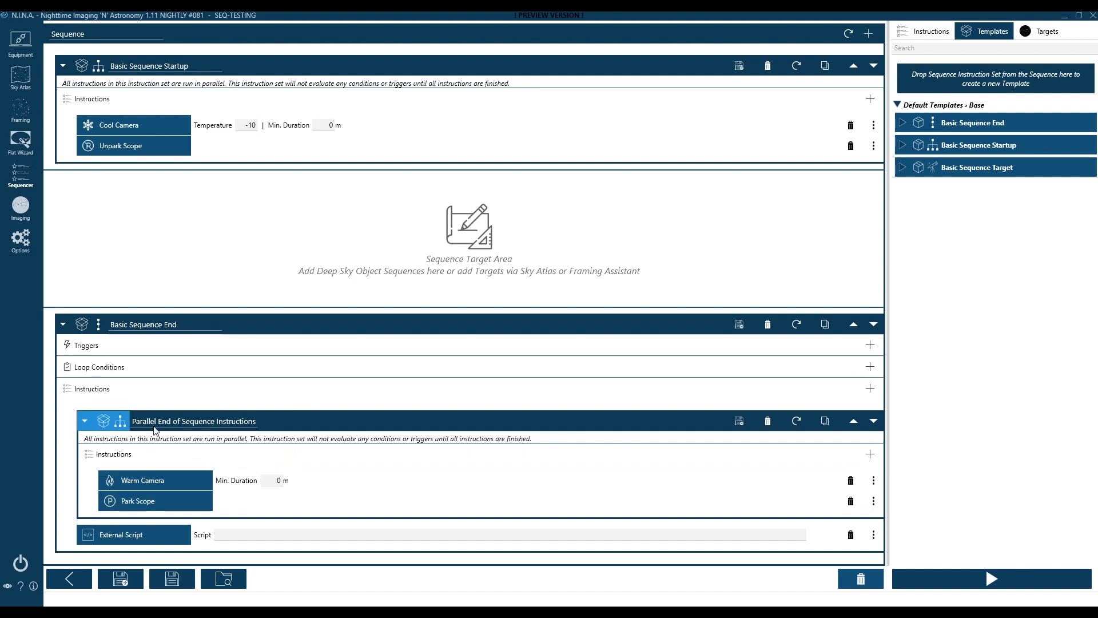
{"action": "left_click", "coordinate": [106, 426]}
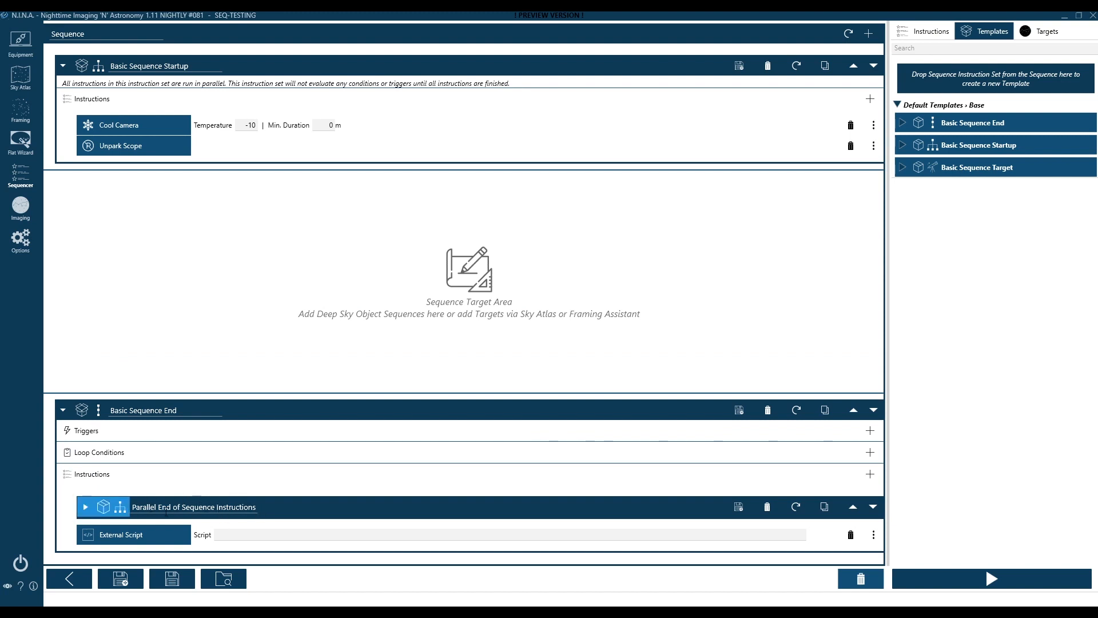
{"action": "left_click", "coordinate": [95, 533]}
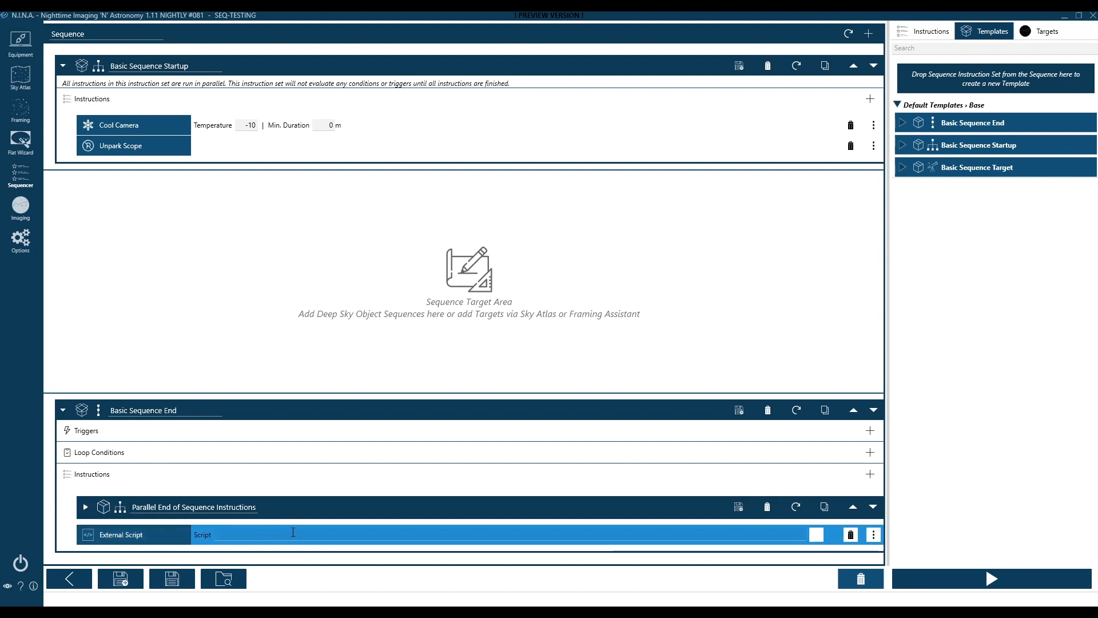
{"action": "left_click", "coordinate": [86, 507]}
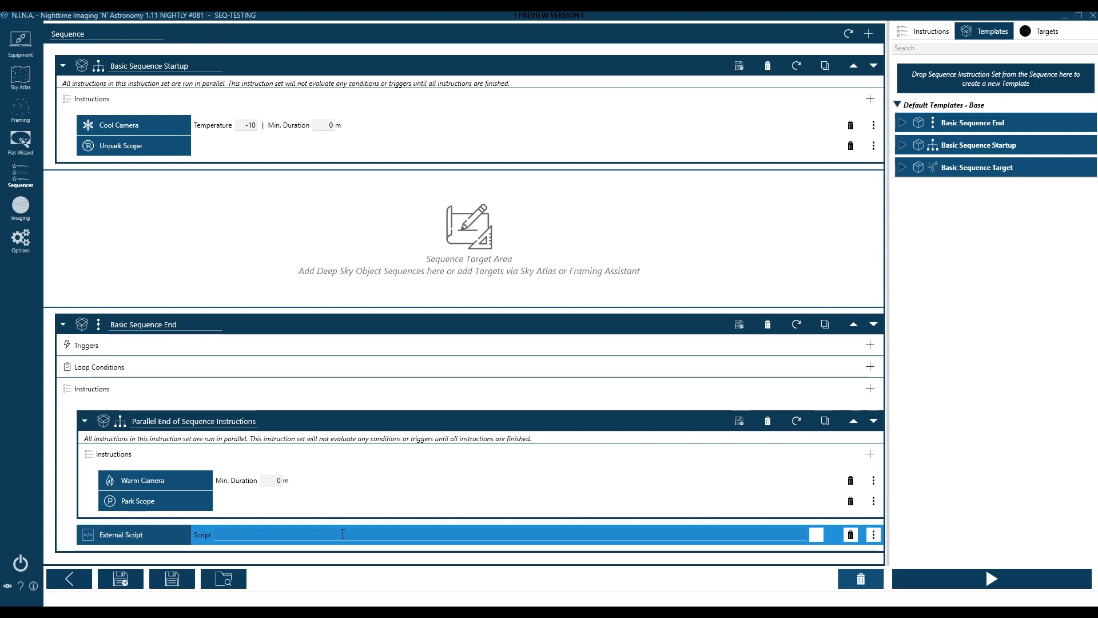
{"action": "left_click", "coordinate": [104, 426]}
{"action": "left_click", "coordinate": [87, 414]}
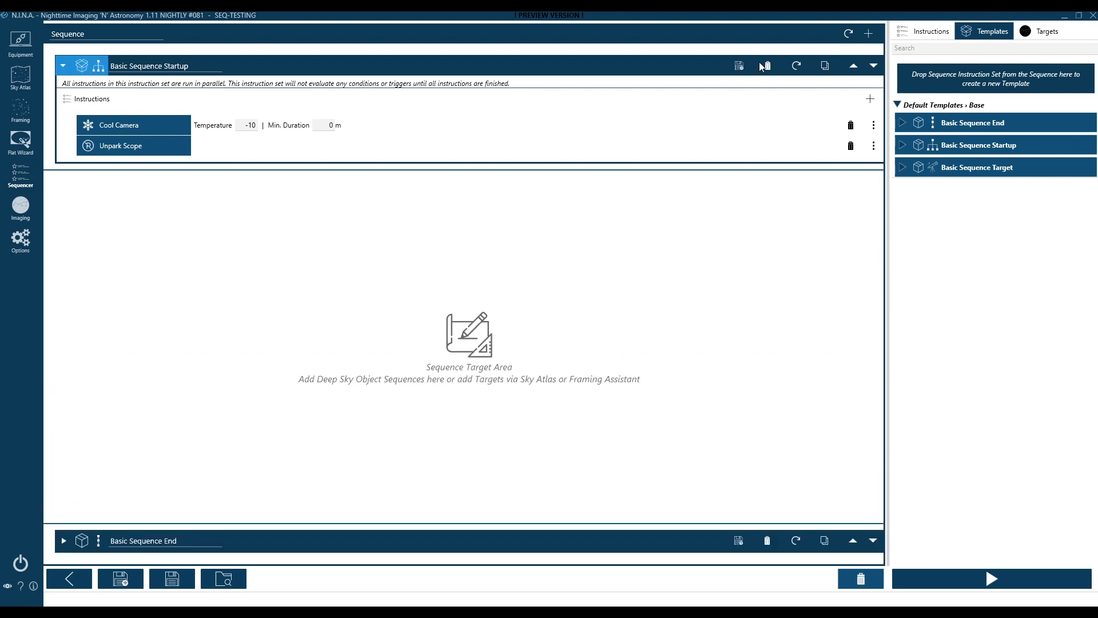
{"action": "left_click", "coordinate": [89, 67]}
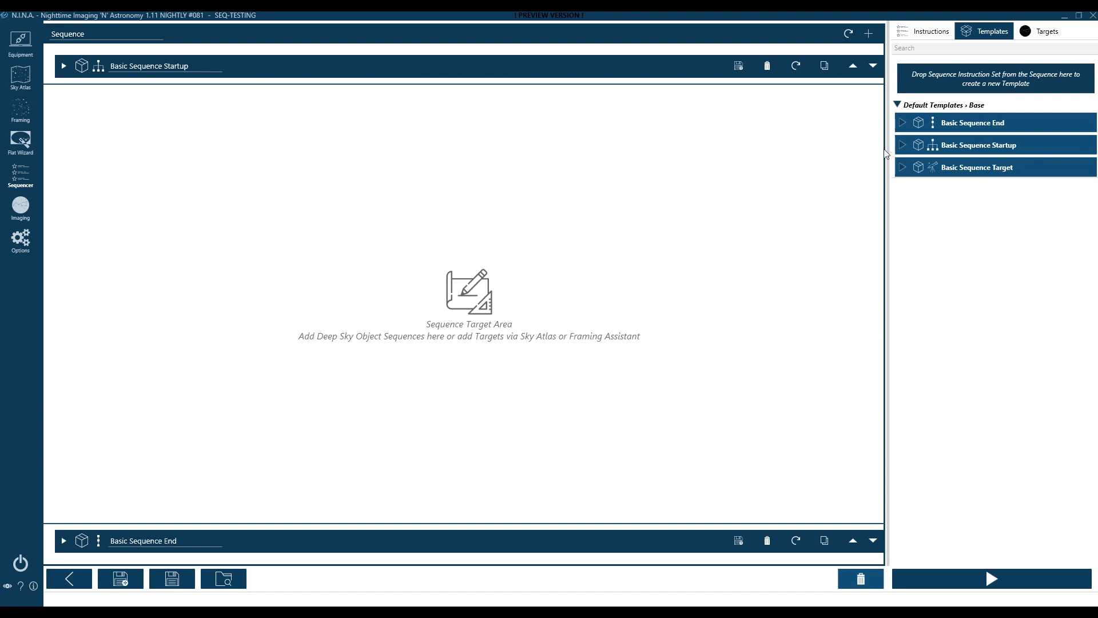
- Add a Sequential Instruction Set to the Sequence Target Area containing a Take Exposure instruction with a time of 60
{"action": "left_click", "coordinate": [932, 33]}
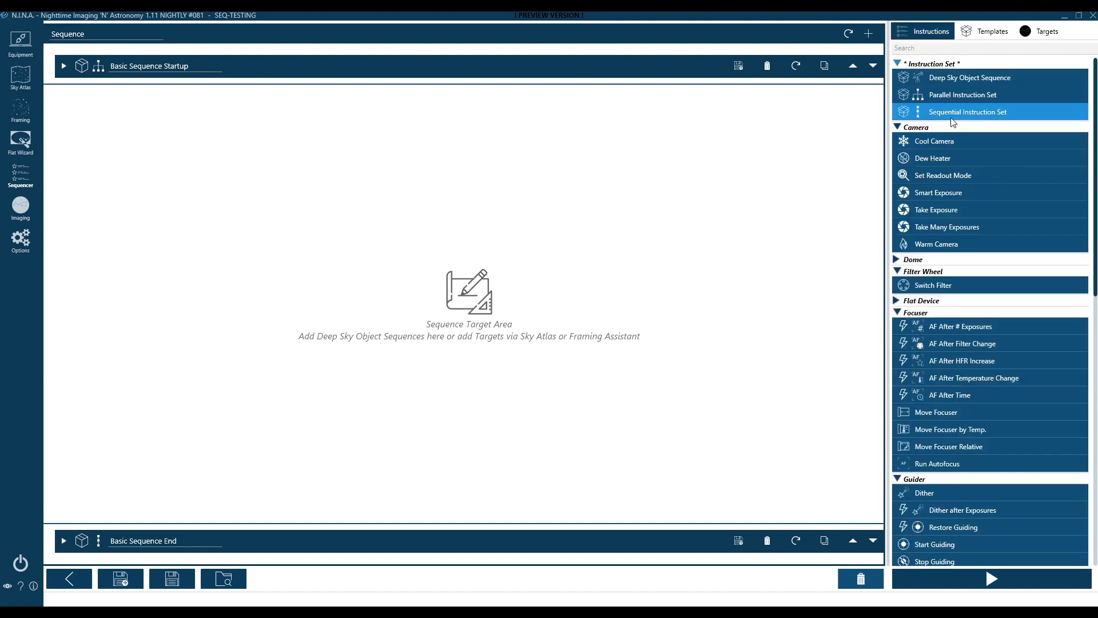
{"action": "left_click_drag", "start_coordinate": [960, 112], "coordinate": [272, 203]}
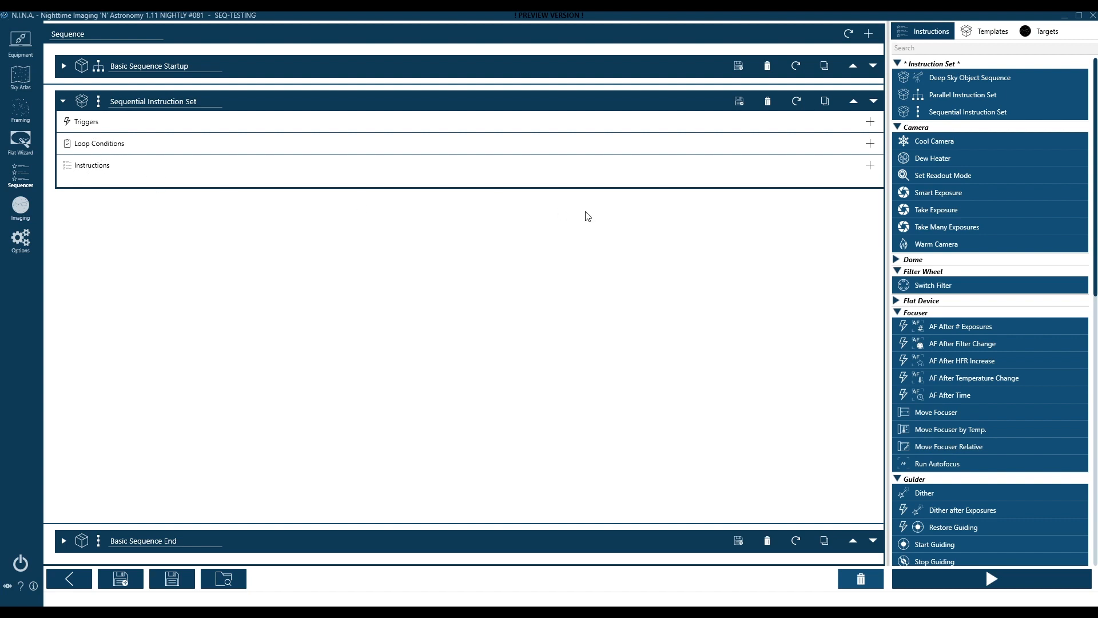
{"action": "left_click_drag", "start_coordinate": [918, 212], "coordinate": [174, 184]}
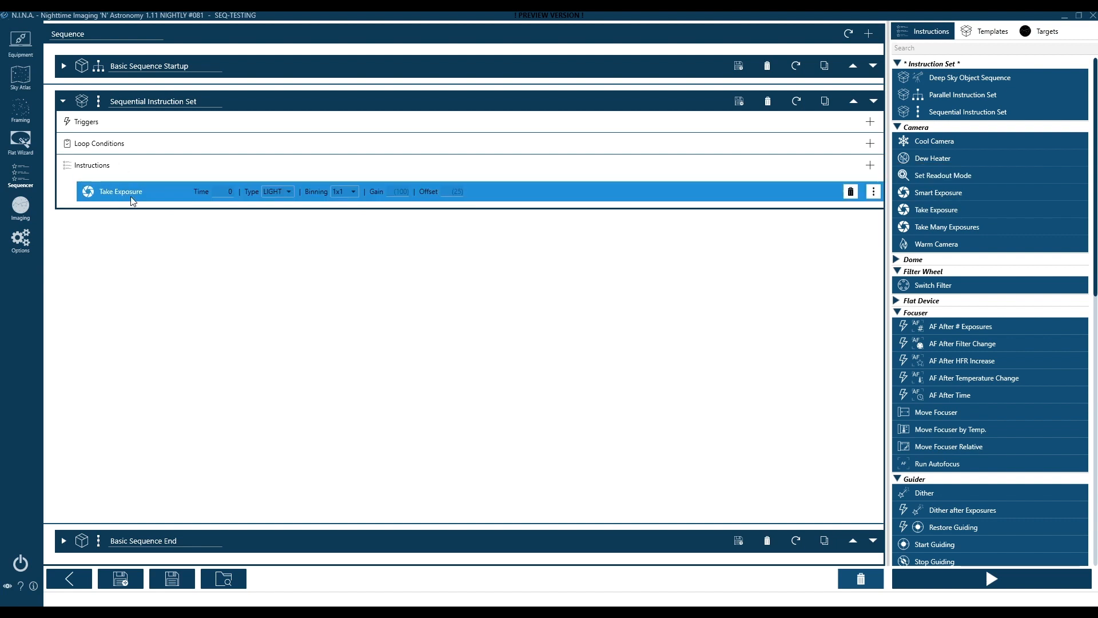
{"action": "left_click", "coordinate": [222, 191]}
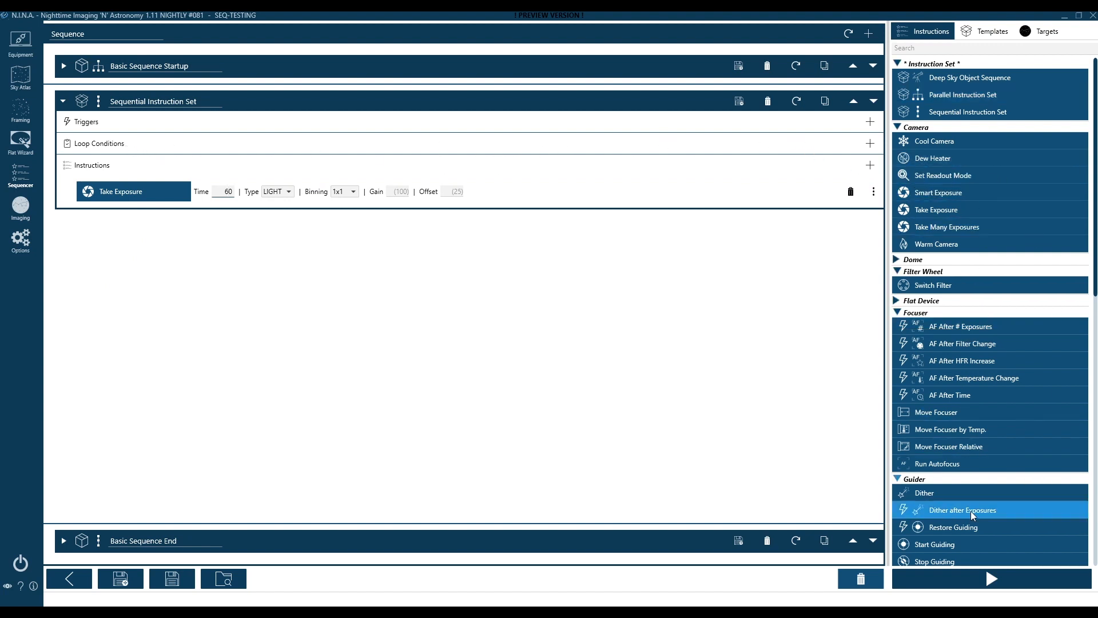
- Add a Loop For Iterations condition of 10 iterations to the Sequential Instruction Set and review the Basic Sequence Startup instructions
{"action": "left_click", "coordinate": [871, 144]}
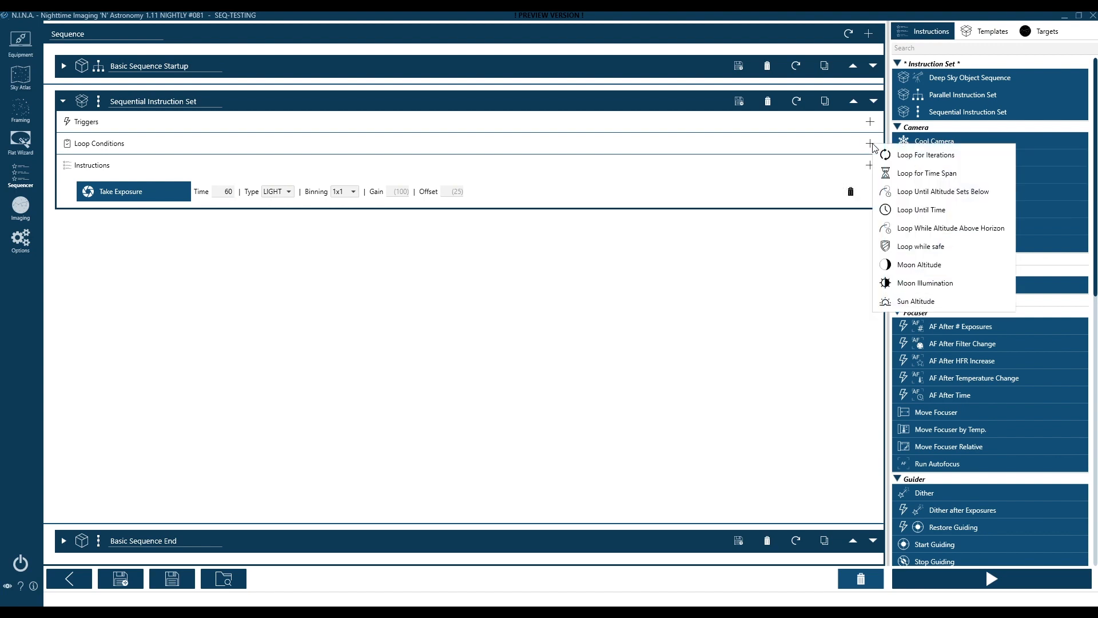
{"action": "left_click", "coordinate": [938, 157]}
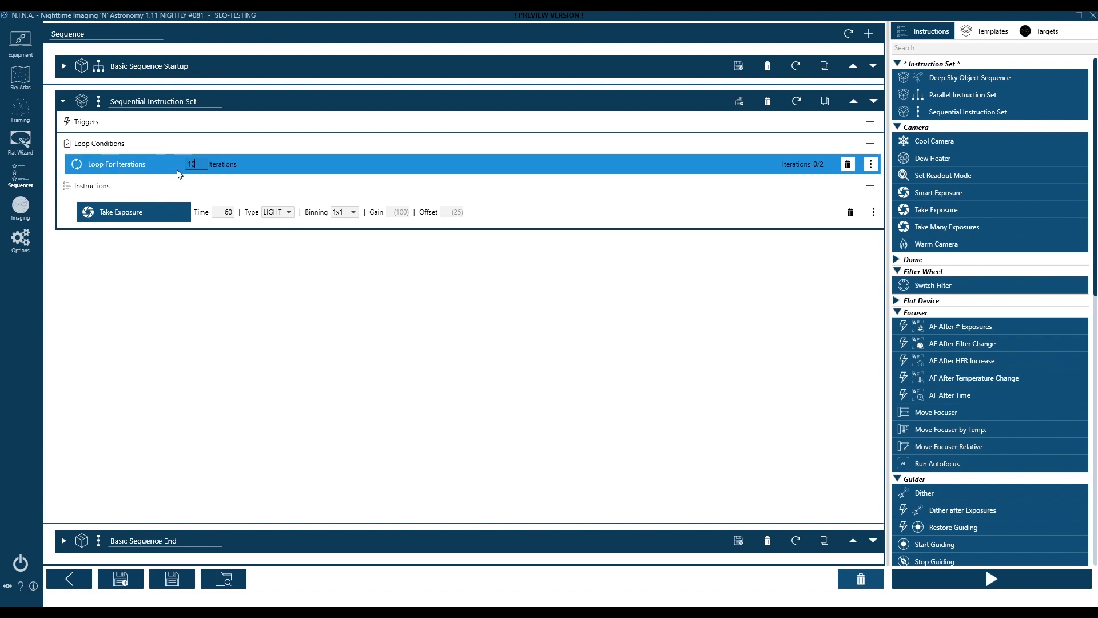
{"action": "double_click", "coordinate": [222, 211]}
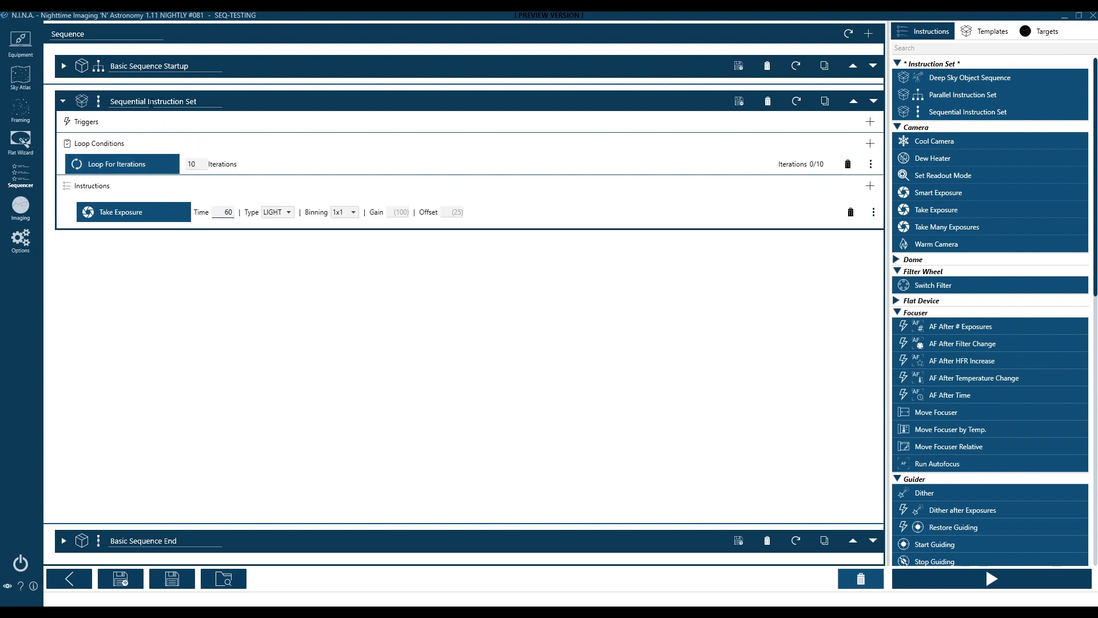
{"action": "left_click", "coordinate": [64, 66]}
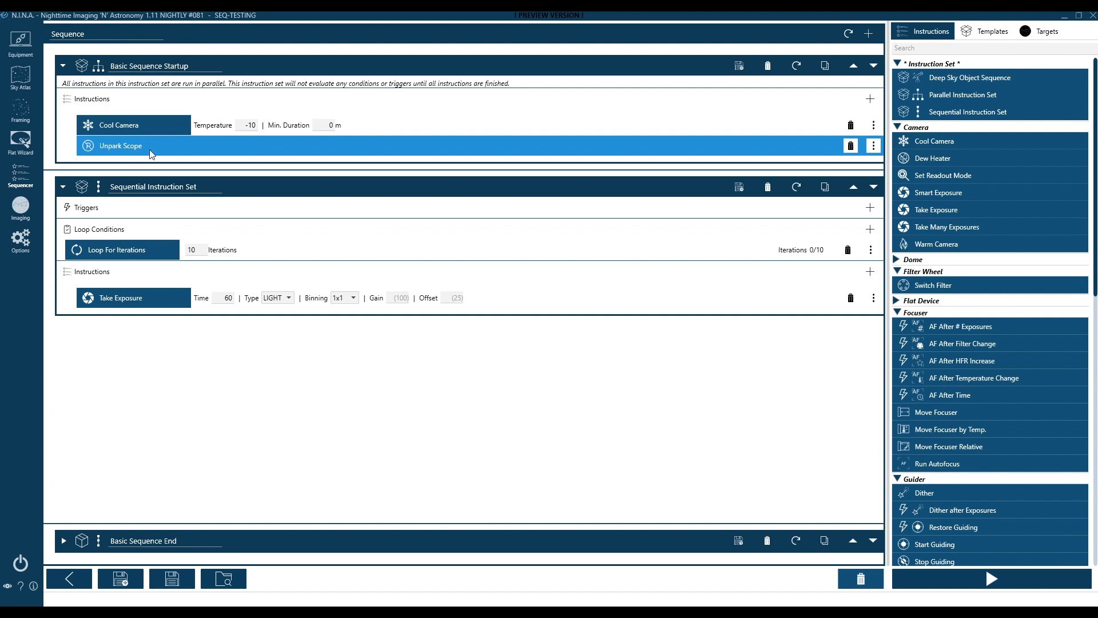
{"action": "left_click", "coordinate": [63, 65]}
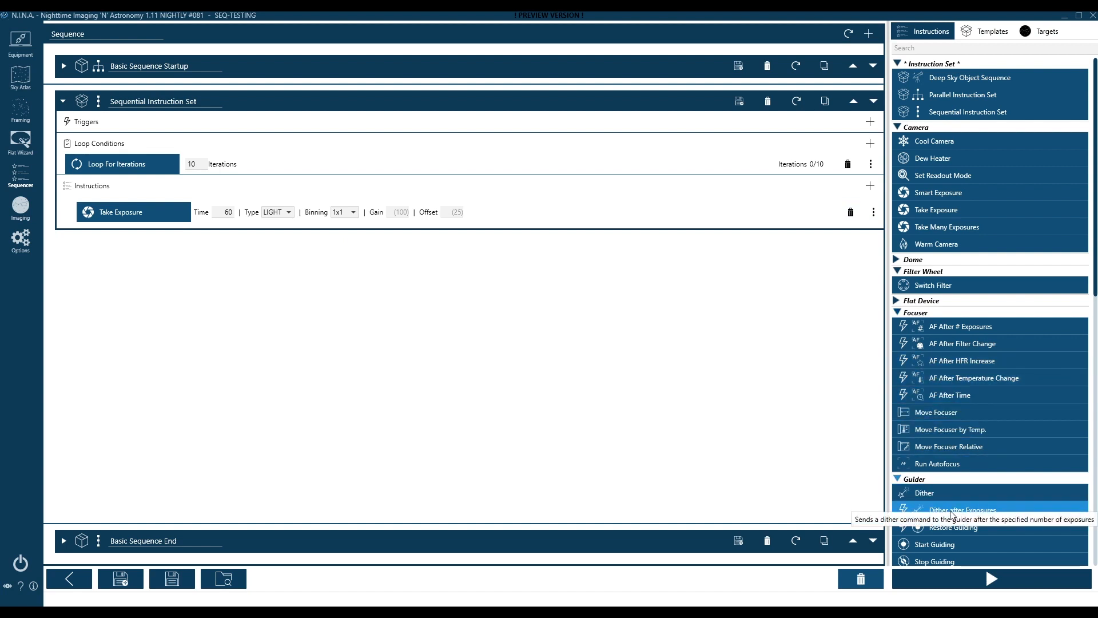
- Add a Dither after Exposures trigger to the Sequential Instruction Set and set it to 3 exposures
{"action": "left_click_drag", "start_coordinate": [951, 513], "coordinate": [179, 126]}
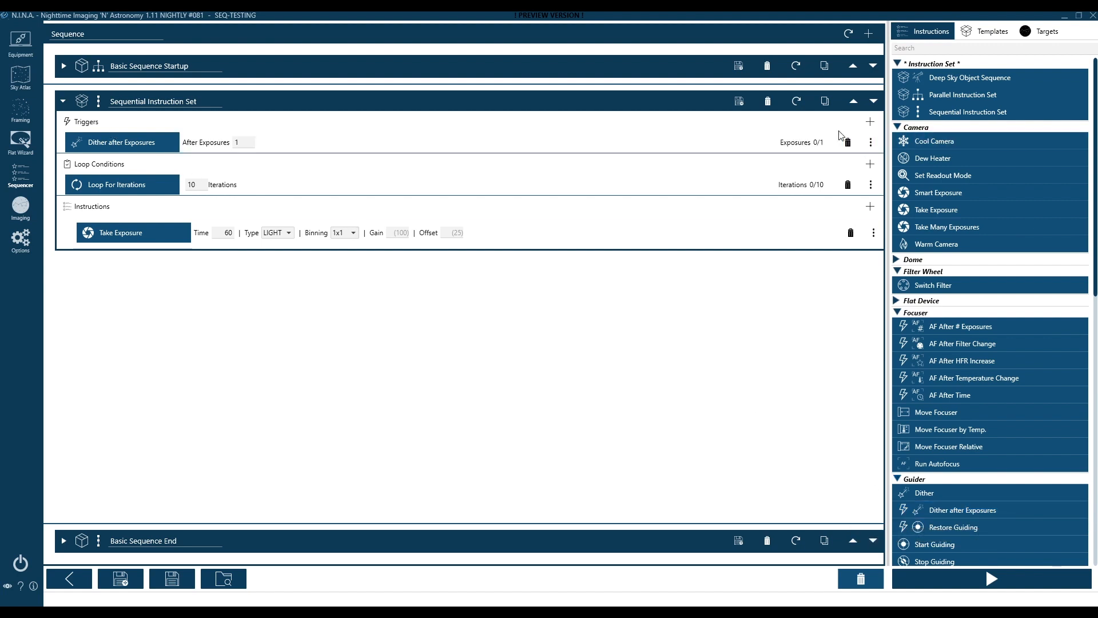
{"action": "left_click", "coordinate": [870, 121]}
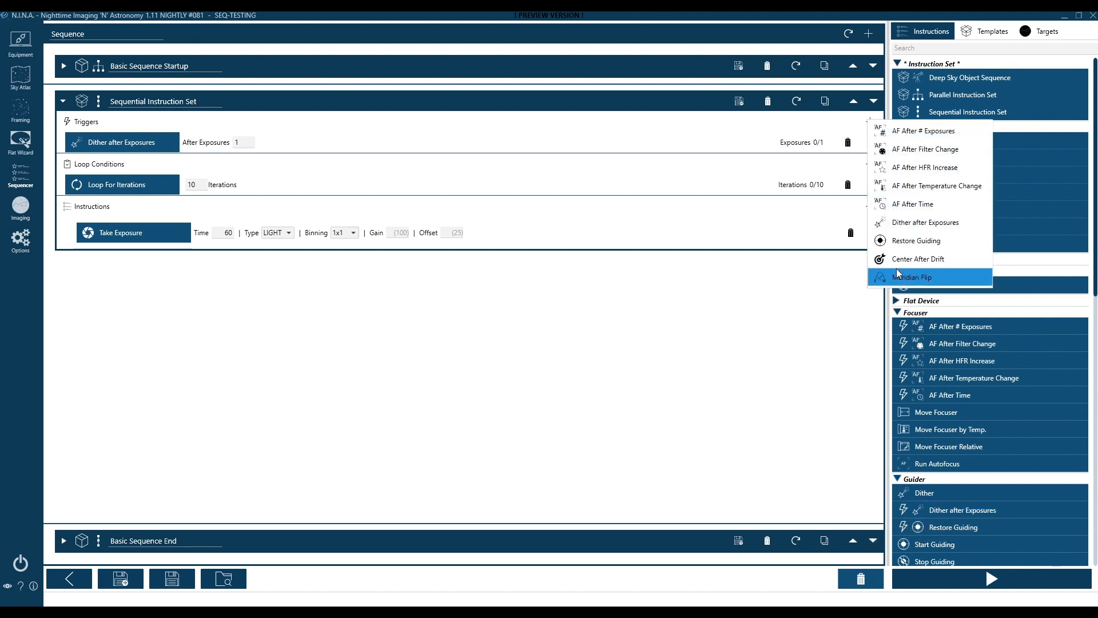
{"action": "left_click", "coordinate": [696, 131]}
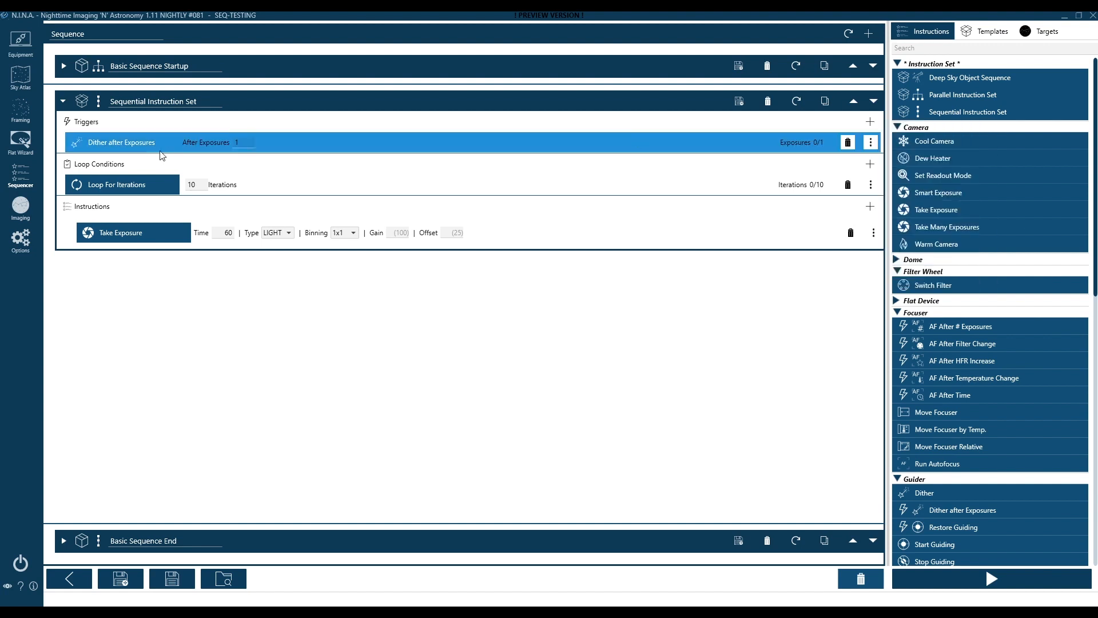
{"action": "left_click", "coordinate": [240, 142]}
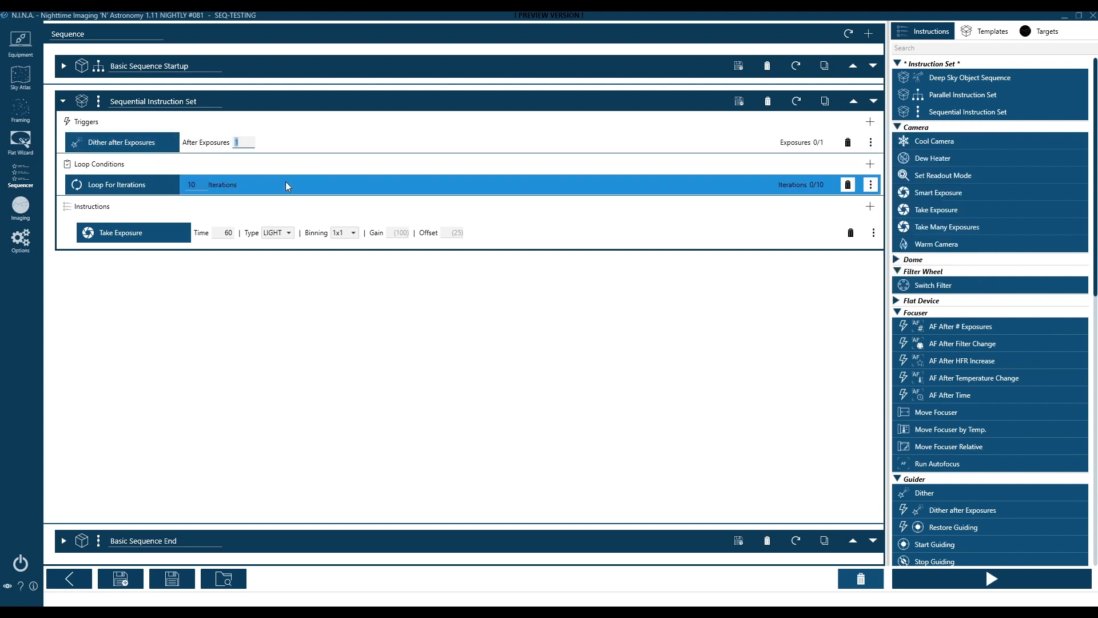
{"action": "type", "text": "3"}
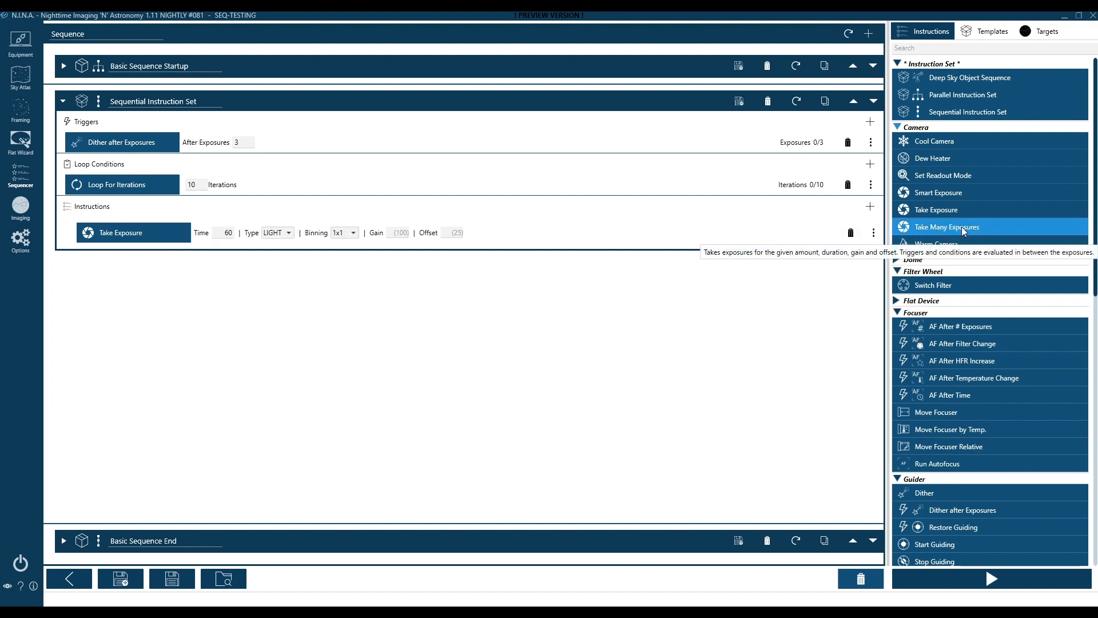
- Replace the Take Exposure instruction and the iterations loop with a Take Many Exposures instruction of 10 exposures with a time of 60
{"action": "mouse_move", "coordinate": [962, 226]}
{"action": "left_mouse_down"}
{"action": "mouse_move", "coordinate": [460, 251]}
{"action": "mouse_move", "coordinate": [208, 249]}
{"action": "left_mouse_up"}
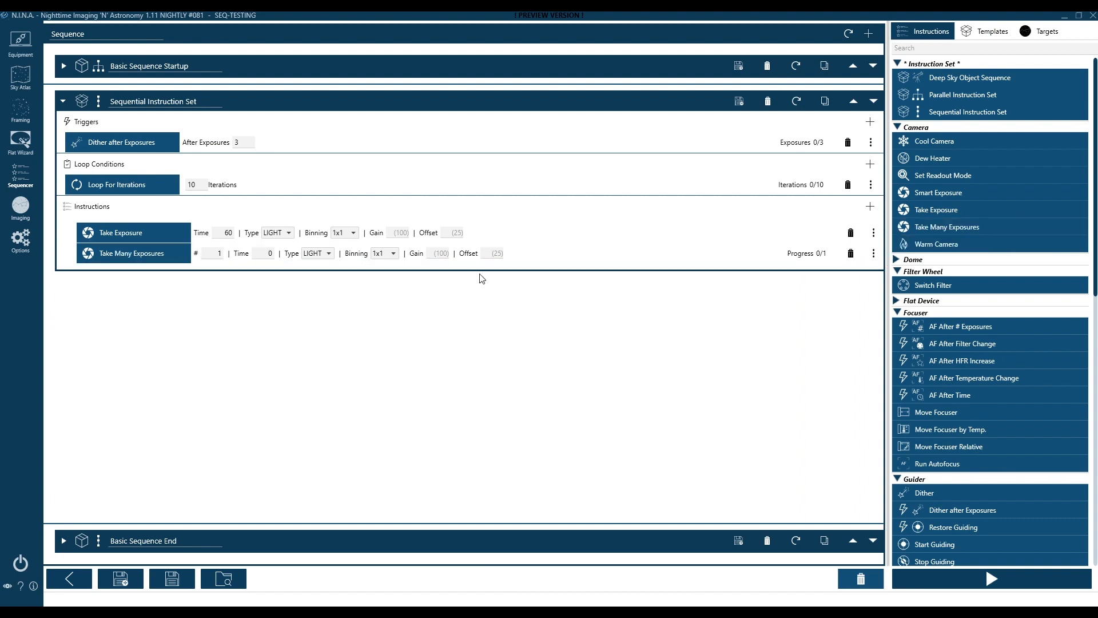
{"action": "double_click", "coordinate": [215, 257]}
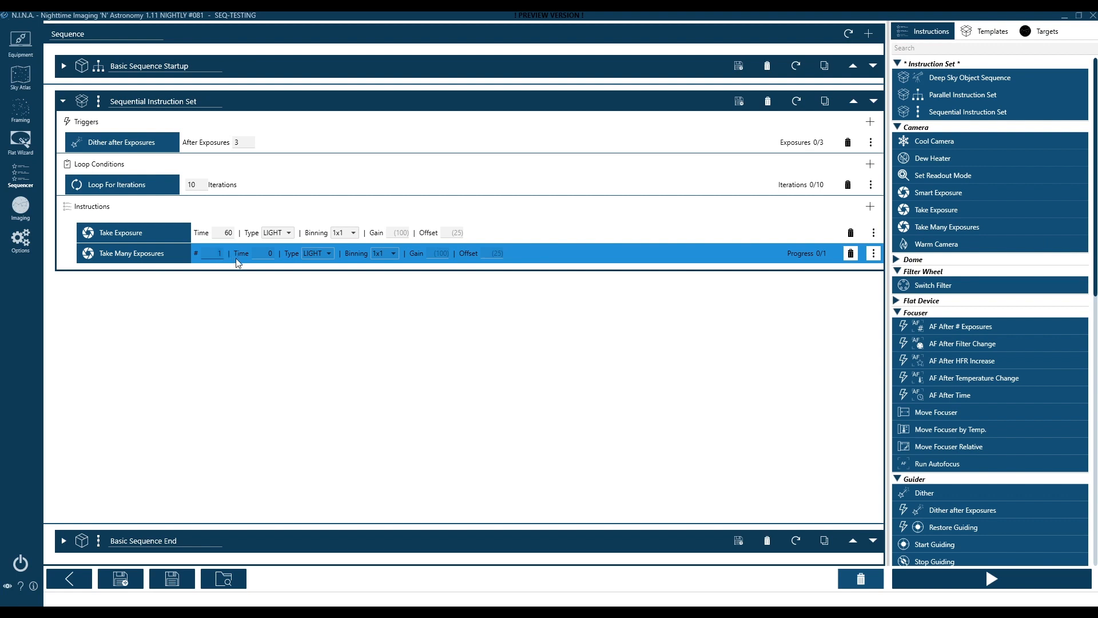
{"action": "type", "text": "1"}
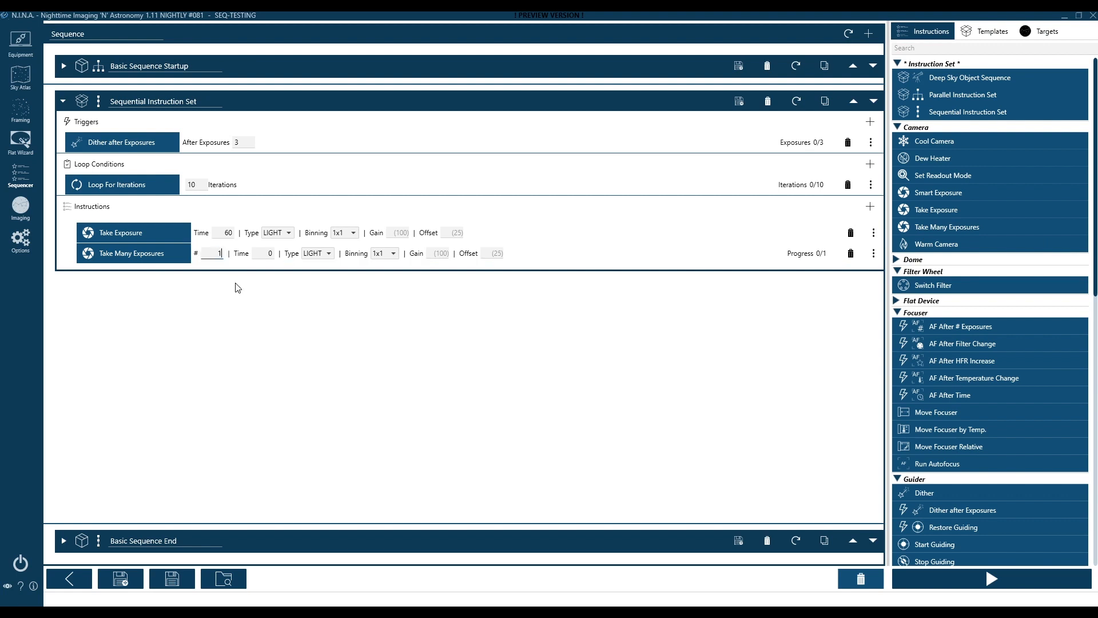
{"action": "key", "text": "Tab"}
{"action": "type", "text": "60"}
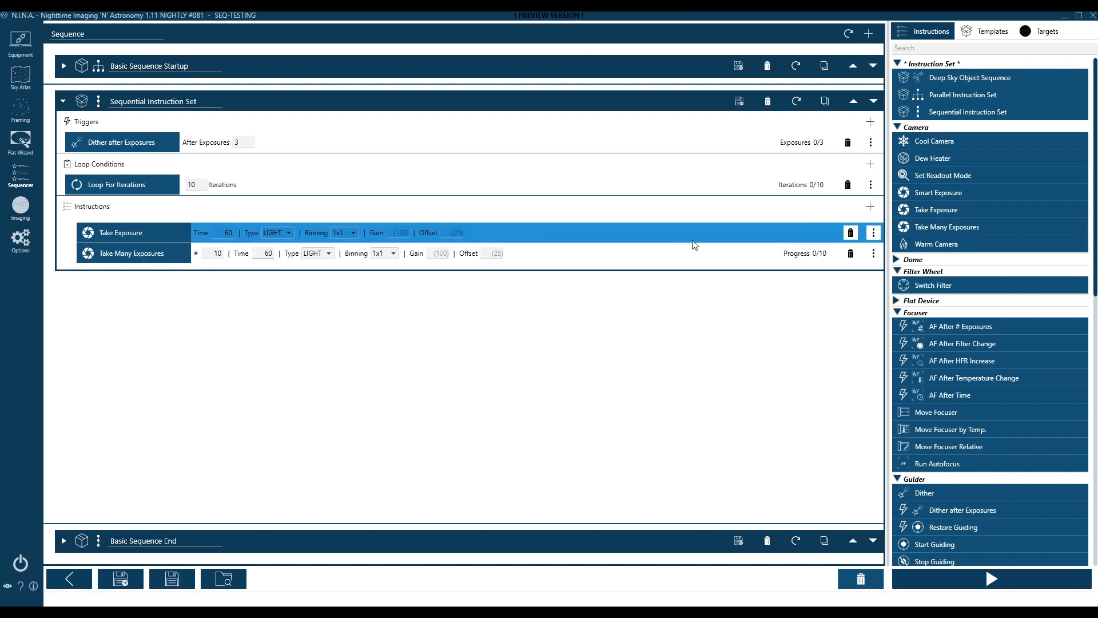
{"action": "left_click", "coordinate": [850, 232]}
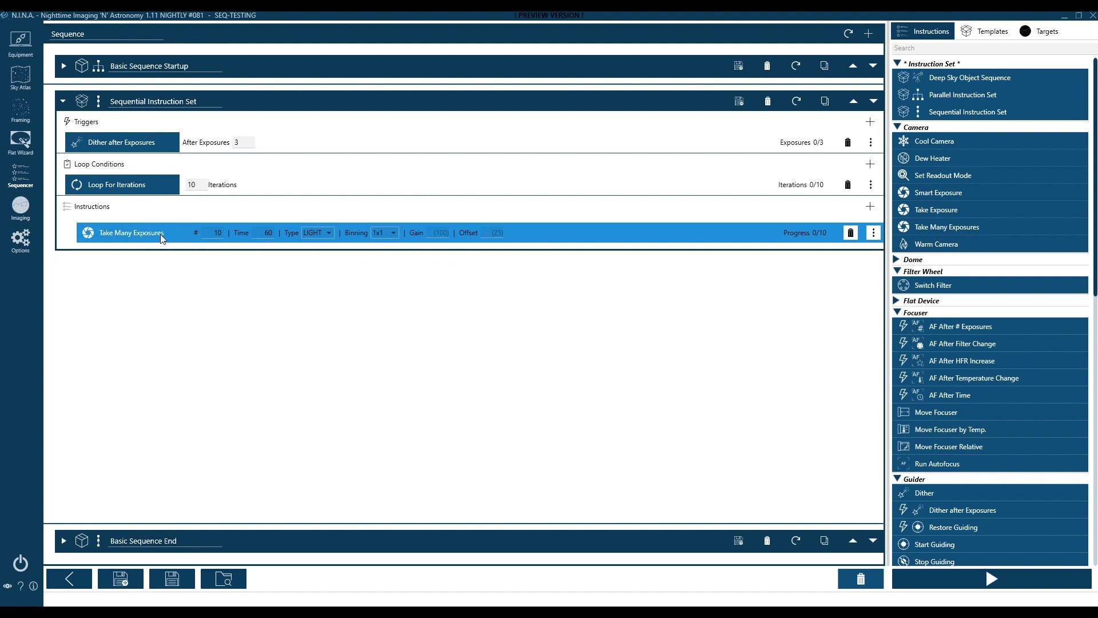
{"action": "left_click", "coordinate": [848, 184]}
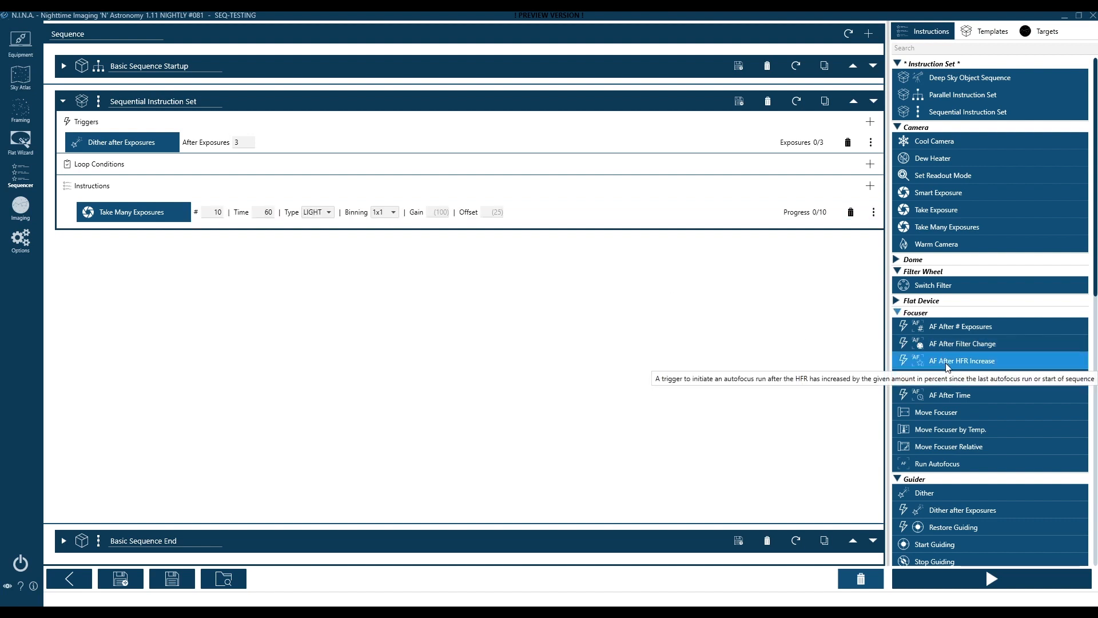
- Add an AF After HFR Increase trigger to the Sequential Instruction Set
{"action": "left_click_drag", "start_coordinate": [946, 364], "coordinate": [232, 141]}
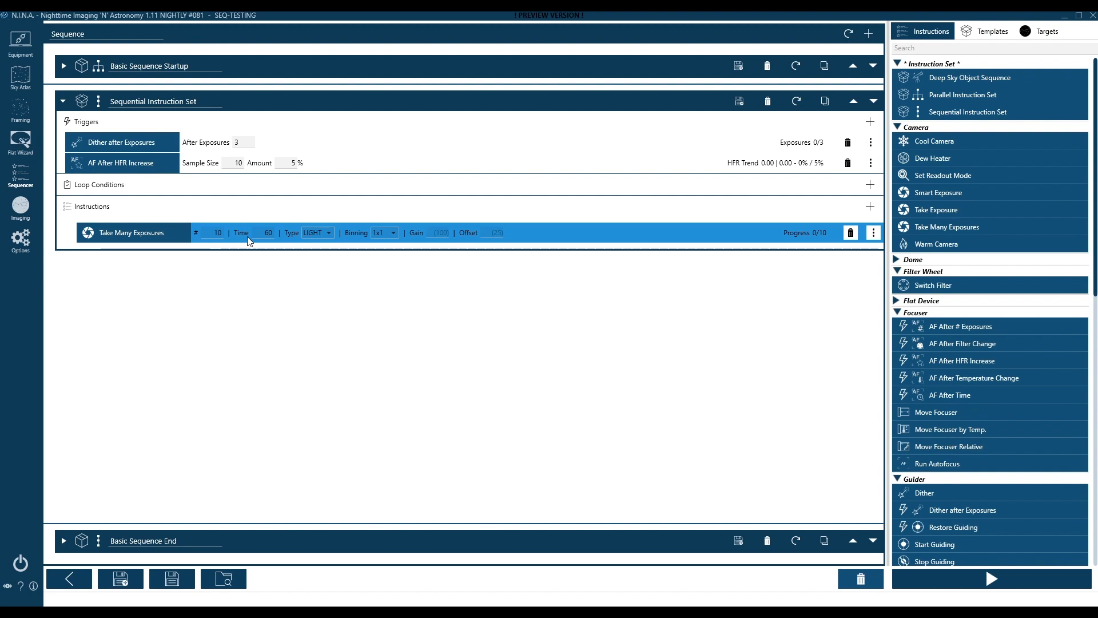
- Insert a Switch Filter instruction above Take Many Exposures and set its filter to L
{"action": "left_click_drag", "start_coordinate": [931, 285], "coordinate": [909, 224]}
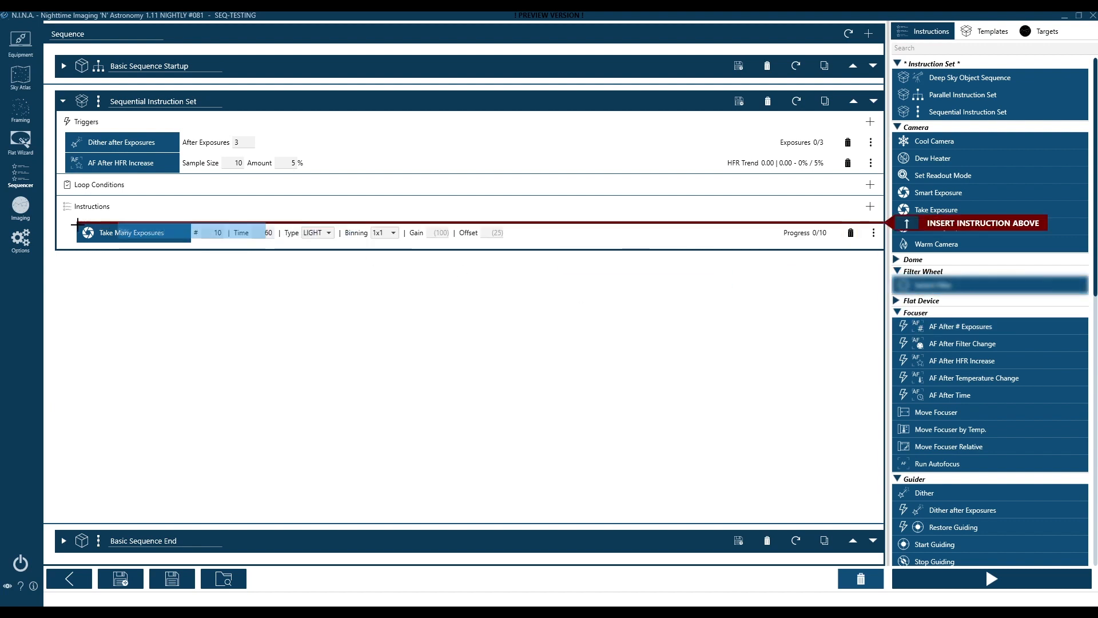
{"action": "mouse_move", "coordinate": [77, 225]}
{"action": "left_mouse_down"}
{"action": "mouse_move", "coordinate": [127, 220]}
{"action": "mouse_move", "coordinate": [104, 228]}
{"action": "left_mouse_up"}
{"action": "left_click", "coordinate": [236, 231]}
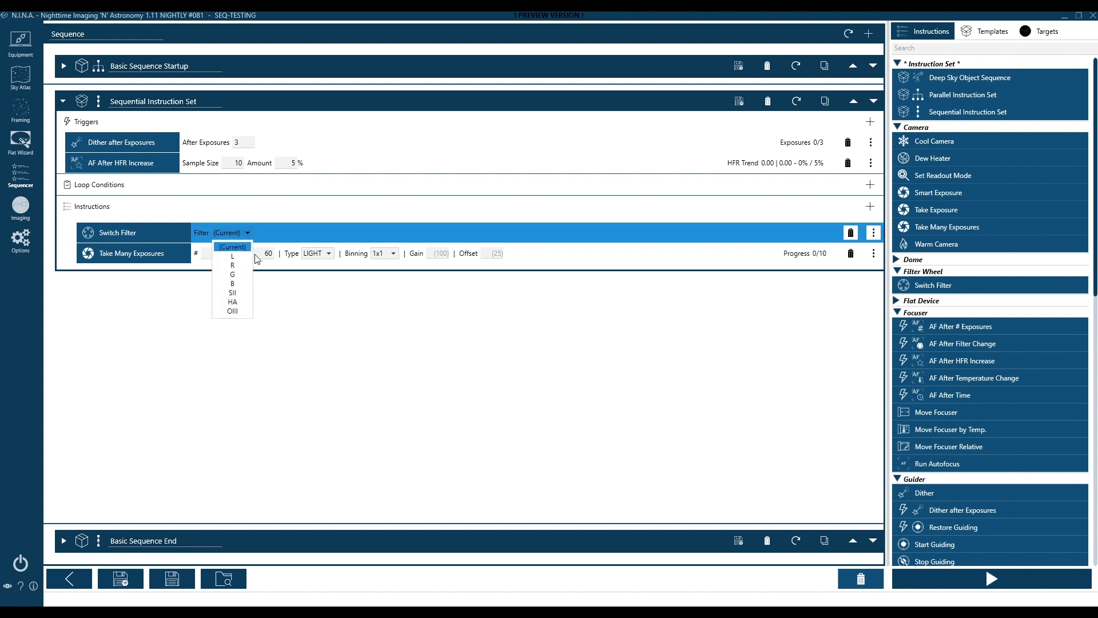
{"action": "left_click", "coordinate": [232, 256]}
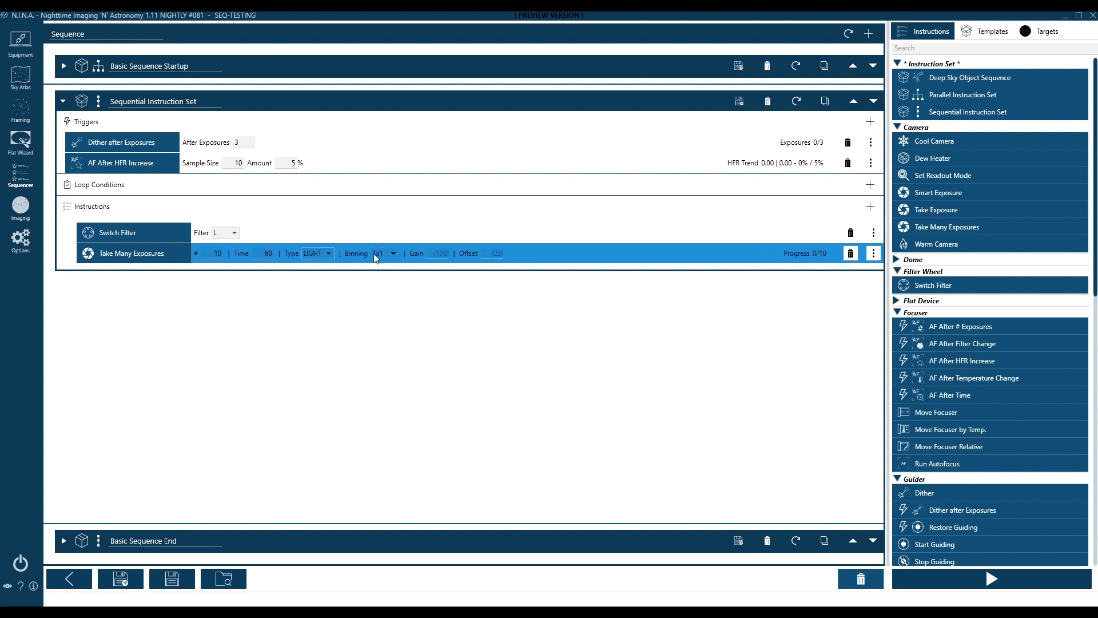
- Add a Smart Exposure instruction below Take Many Exposures with 10 exposures, time 60, filter L and dithering every 3
{"action": "mouse_move", "coordinate": [942, 198]}
{"action": "left_mouse_down"}
{"action": "mouse_move", "coordinate": [215, 235]}
{"action": "mouse_move", "coordinate": [116, 268]}
{"action": "left_mouse_up"}
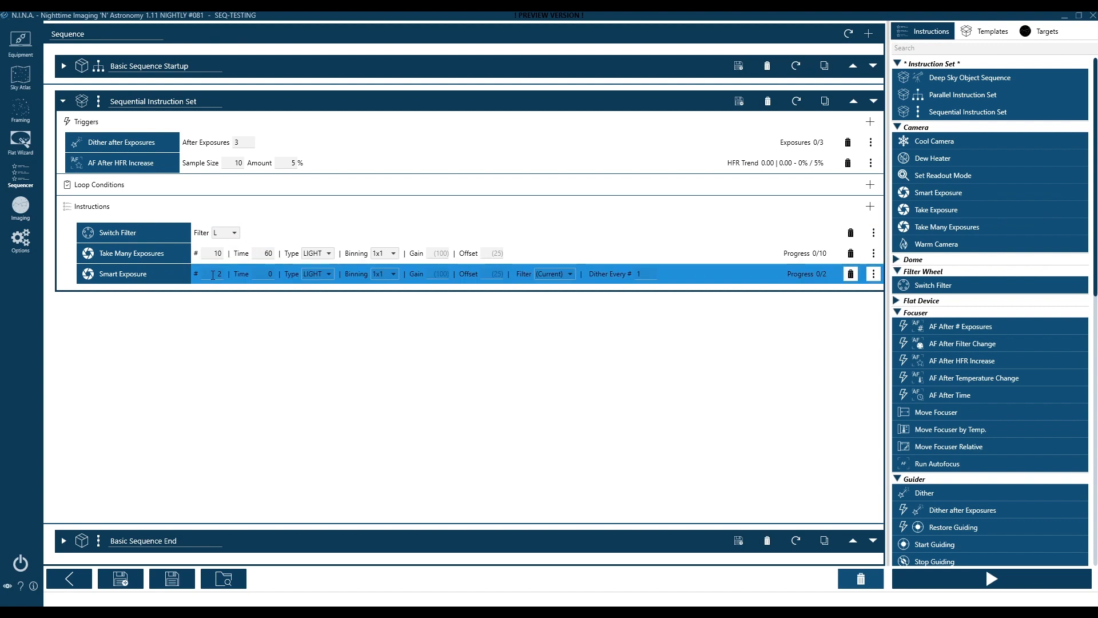
{"action": "type", "text": "10"}
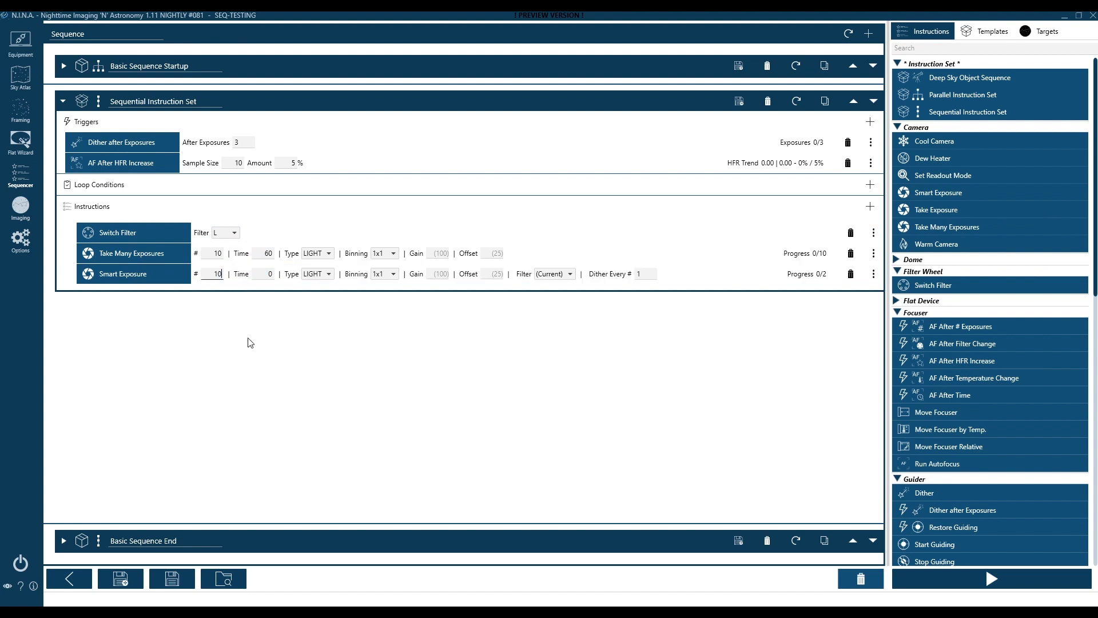
{"action": "key", "text": "Tab"}
{"action": "type", "text": "6"}
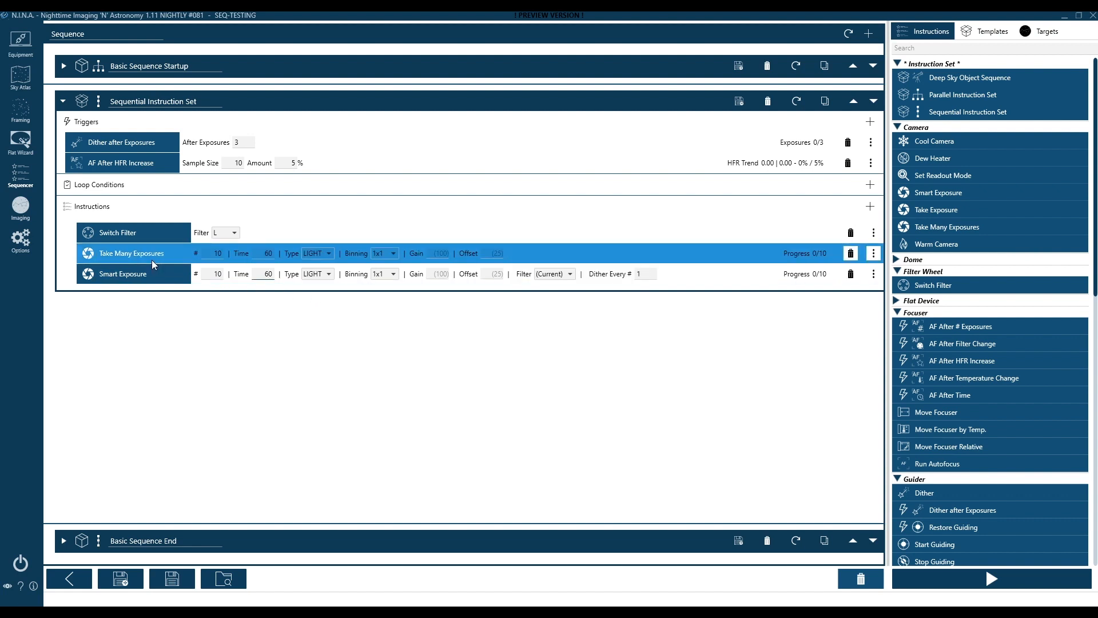
{"action": "left_click", "coordinate": [566, 274]}
{"action": "left_click", "coordinate": [565, 297]}
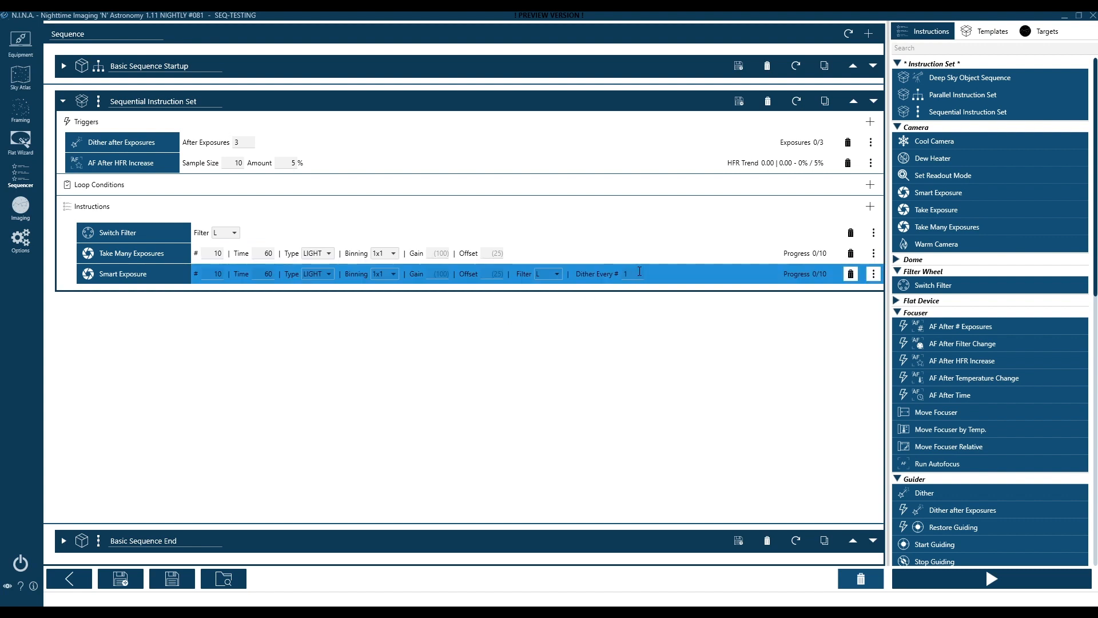
{"action": "type", "text": "3"}
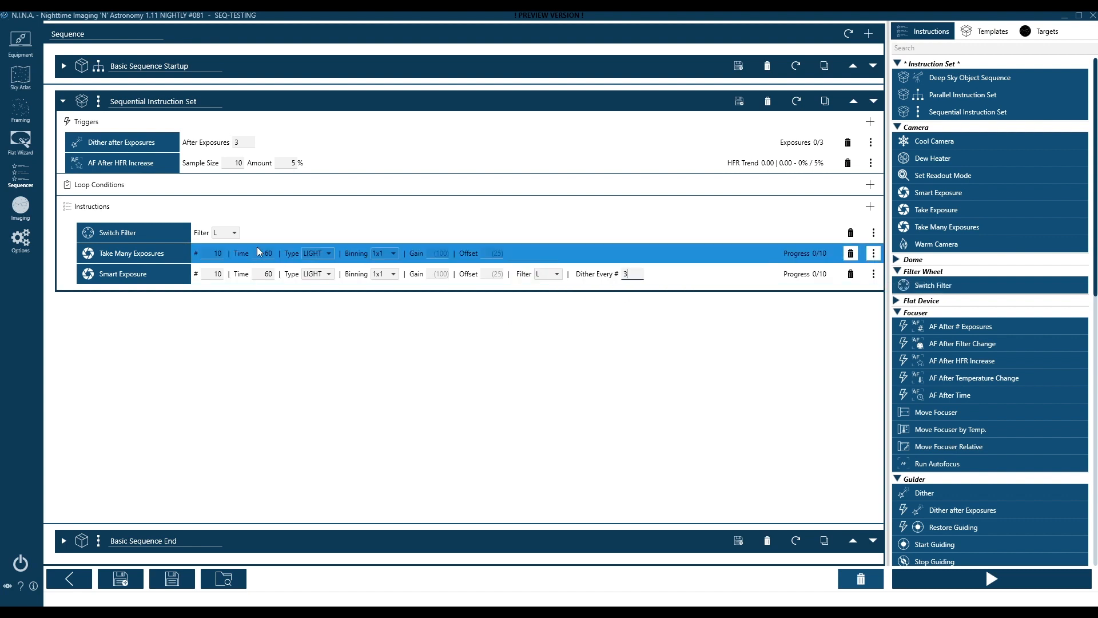
- Remove the Switch Filter and Take Many Exposures instructions and the Dither after Exposures trigger from the Sequential Instruction Set
{"action": "left_click", "coordinate": [852, 233]}
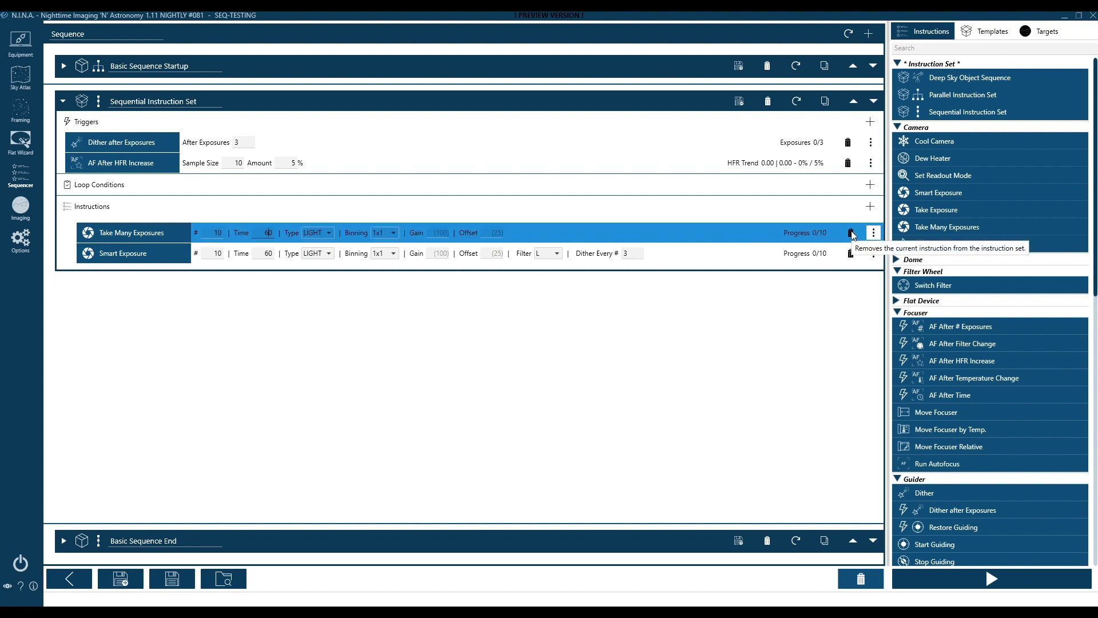
{"action": "left_click", "coordinate": [852, 233]}
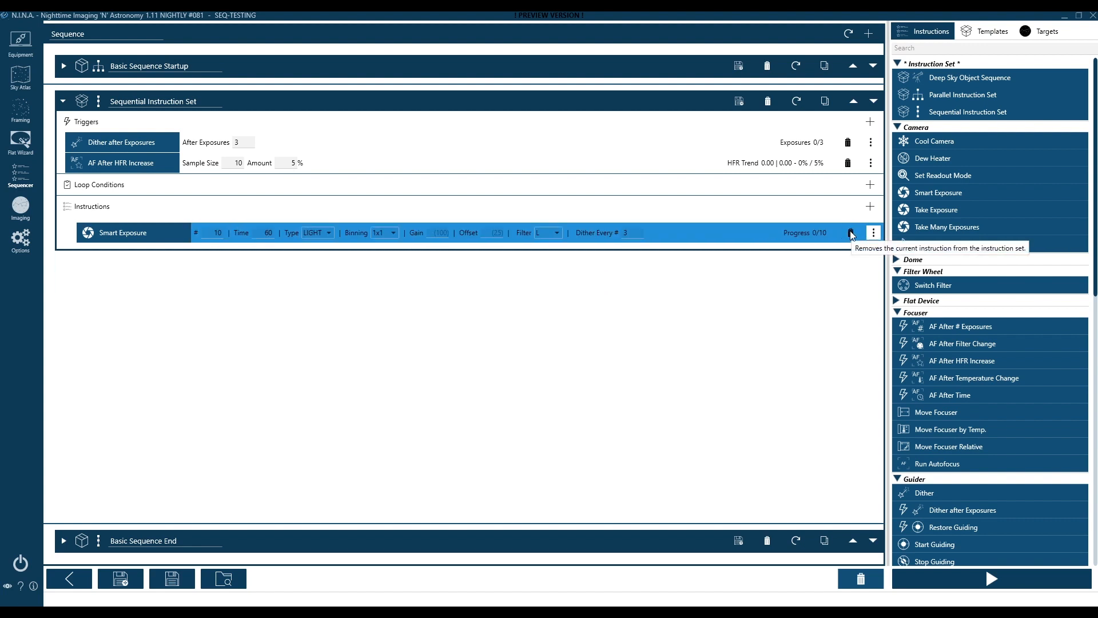
{"action": "left_click", "coordinate": [848, 142]}
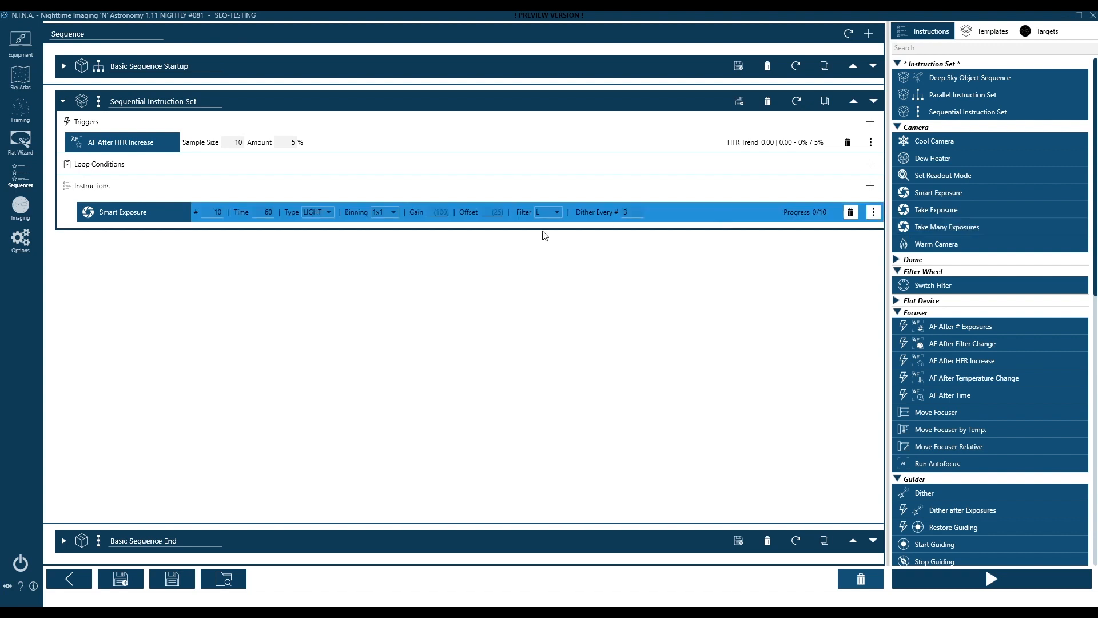
- Duplicate the Smart Exposure instruction into four and set the filters of the three copies to R, G and B
{"action": "left_click", "coordinate": [873, 214]}
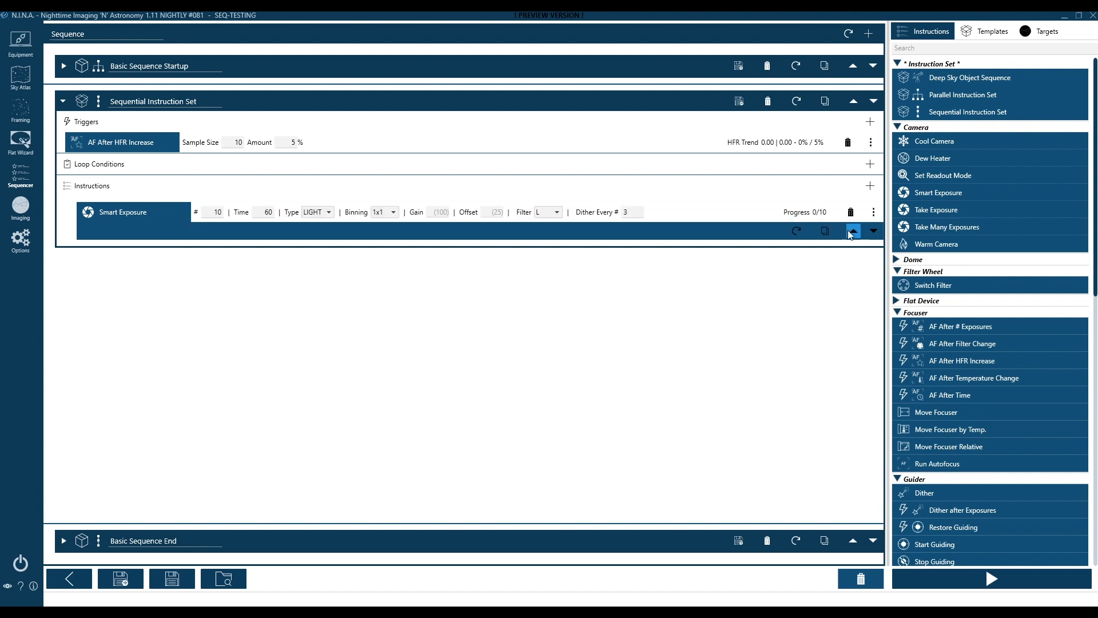
{"action": "left_click", "coordinate": [824, 230]}
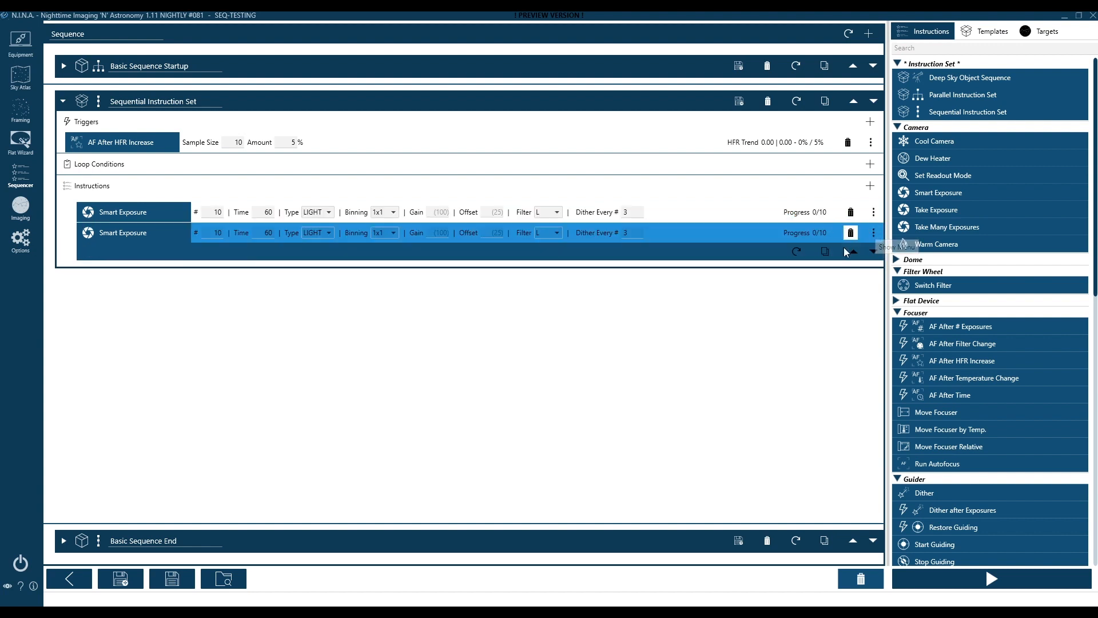
{"action": "left_click", "coordinate": [824, 251]}
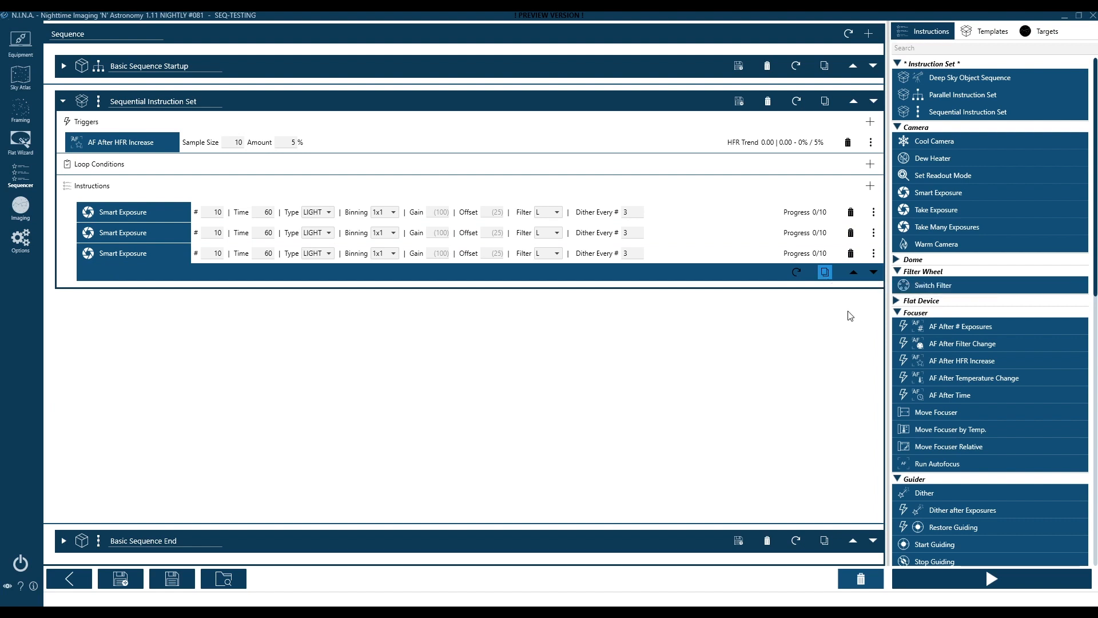
{"action": "left_click", "coordinate": [542, 231]}
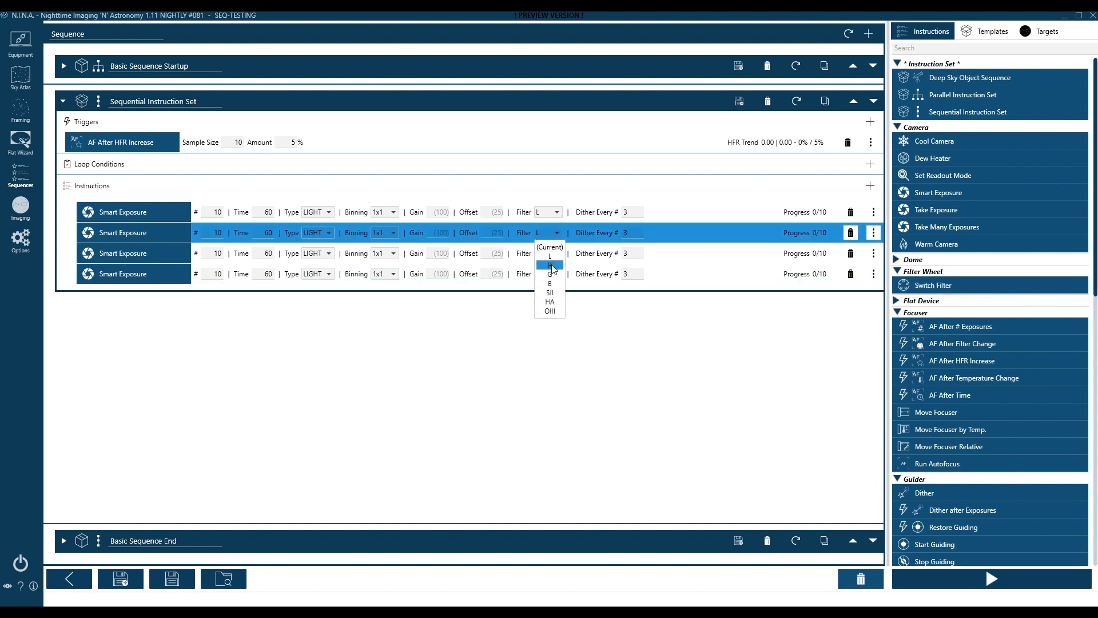
{"action": "left_click", "coordinate": [552, 266]}
{"action": "left_click", "coordinate": [548, 252]}
{"action": "left_click", "coordinate": [549, 294]}
{"action": "left_click", "coordinate": [553, 278]}
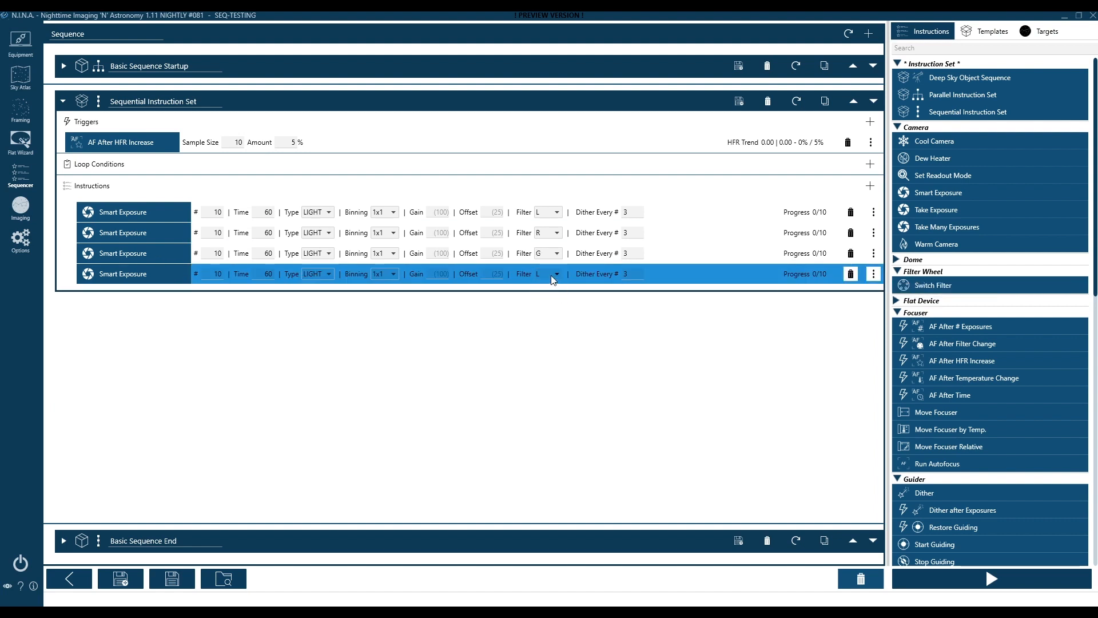
{"action": "left_click", "coordinate": [553, 279]}
{"action": "left_click", "coordinate": [549, 331]}
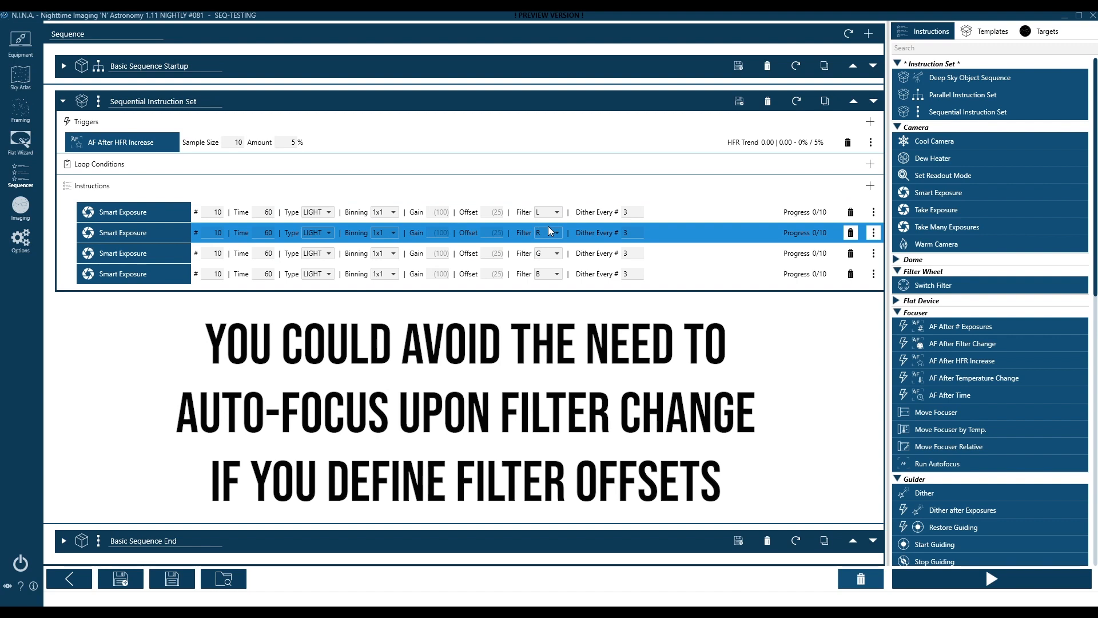
- Try a Run Autofocus instruction between the L and R exposures, then replace it with an AF After Filter Change trigger
{"action": "left_click_drag", "start_coordinate": [938, 459], "coordinate": [378, 234]}
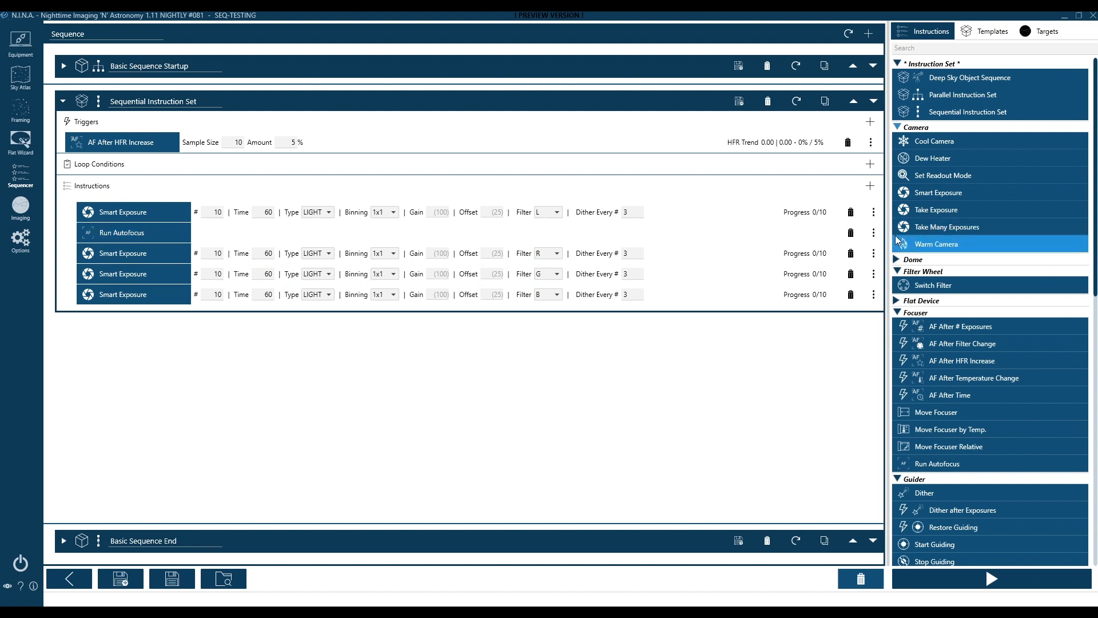
{"action": "left_click", "coordinate": [851, 233]}
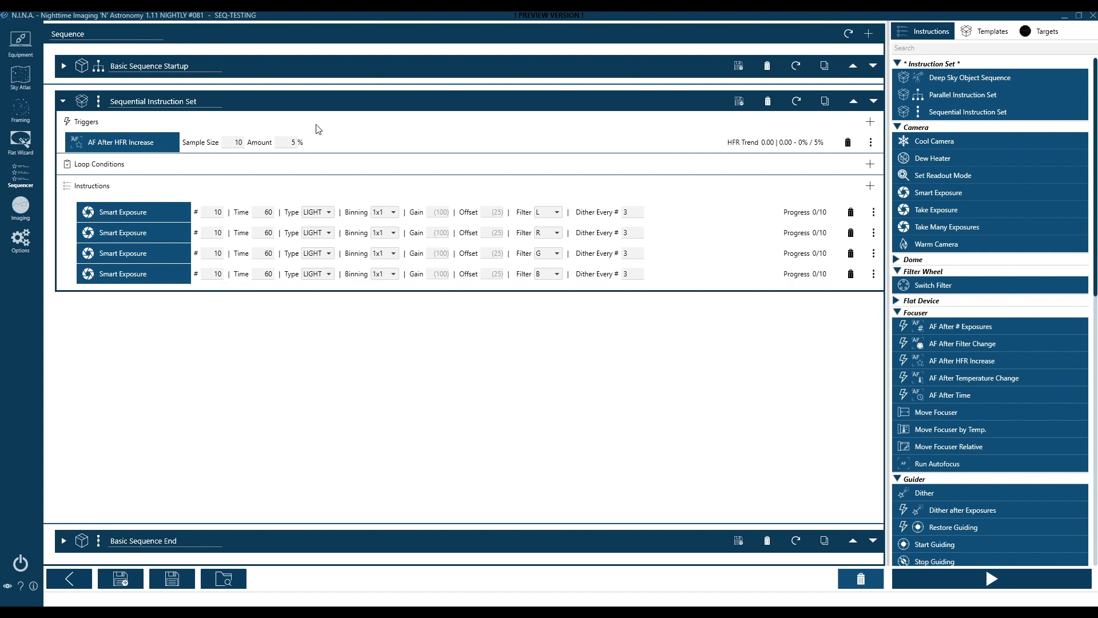
{"action": "left_click", "coordinate": [873, 122]}
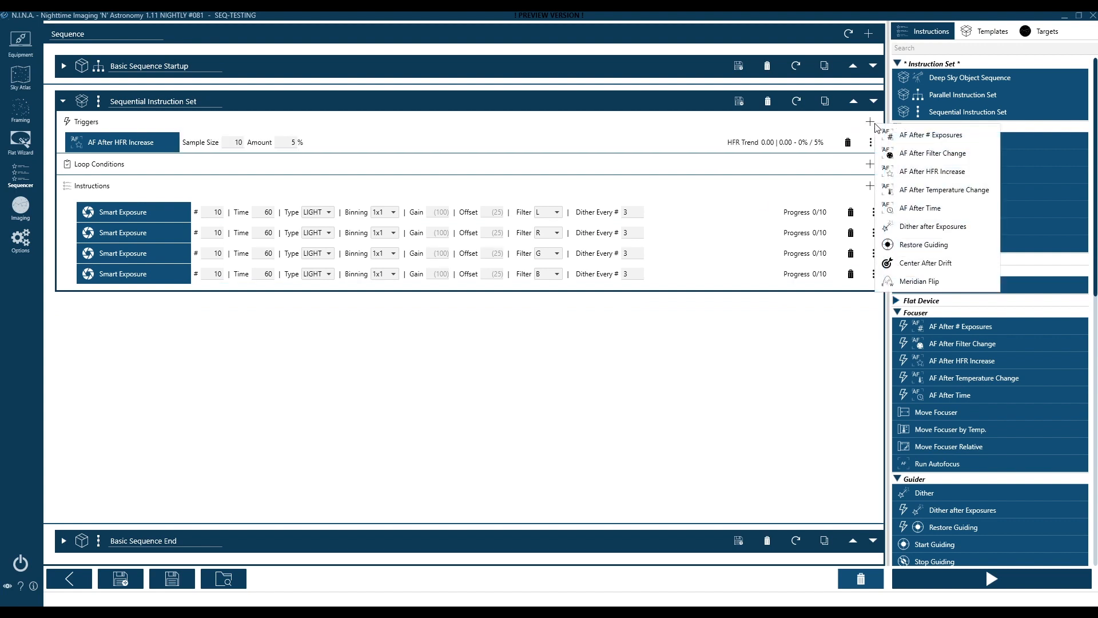
{"action": "left_click", "coordinate": [926, 153]}
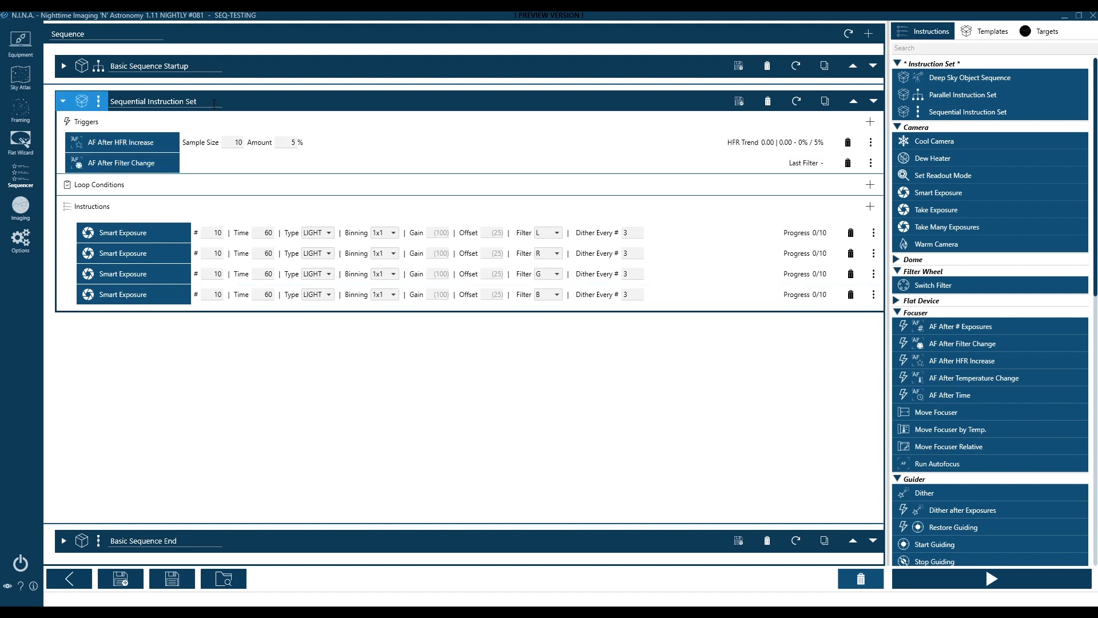
- Rename the Sequential Instruction Set as LRGB Imaging
{"action": "triple_click", "coordinate": [200, 99]}
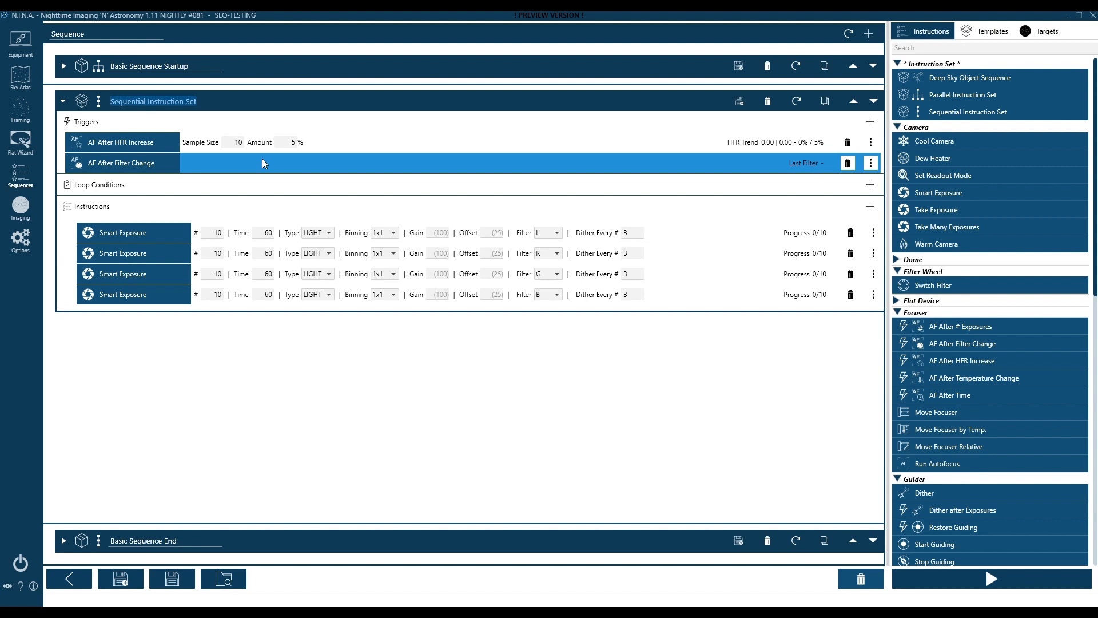
{"action": "type", "text": "LRGB Ima"}
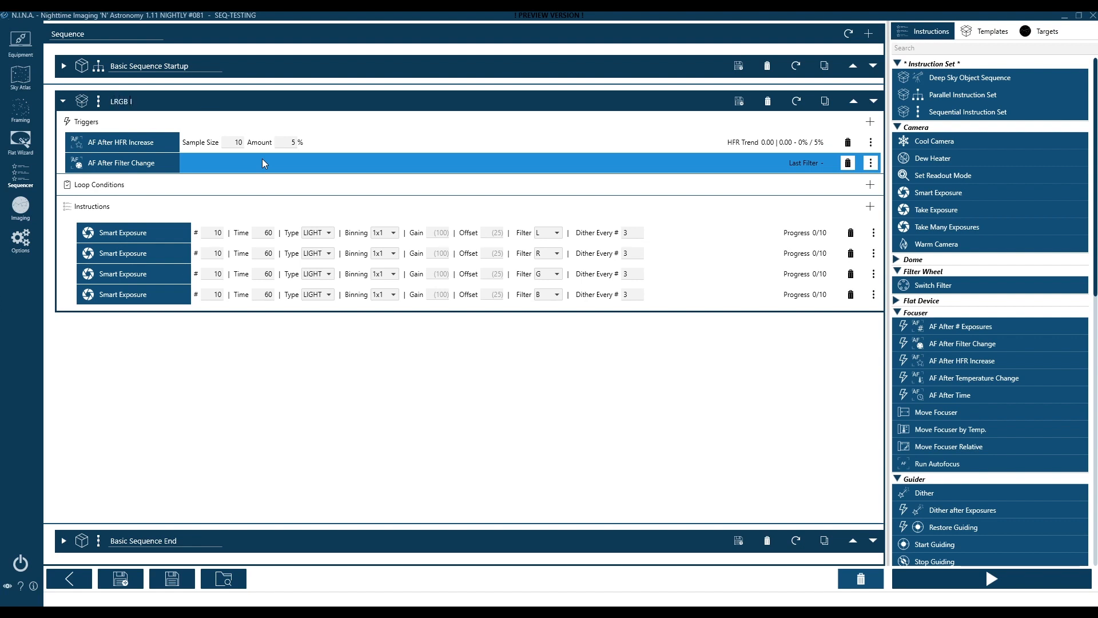
{"action": "type", "text": "ging"}
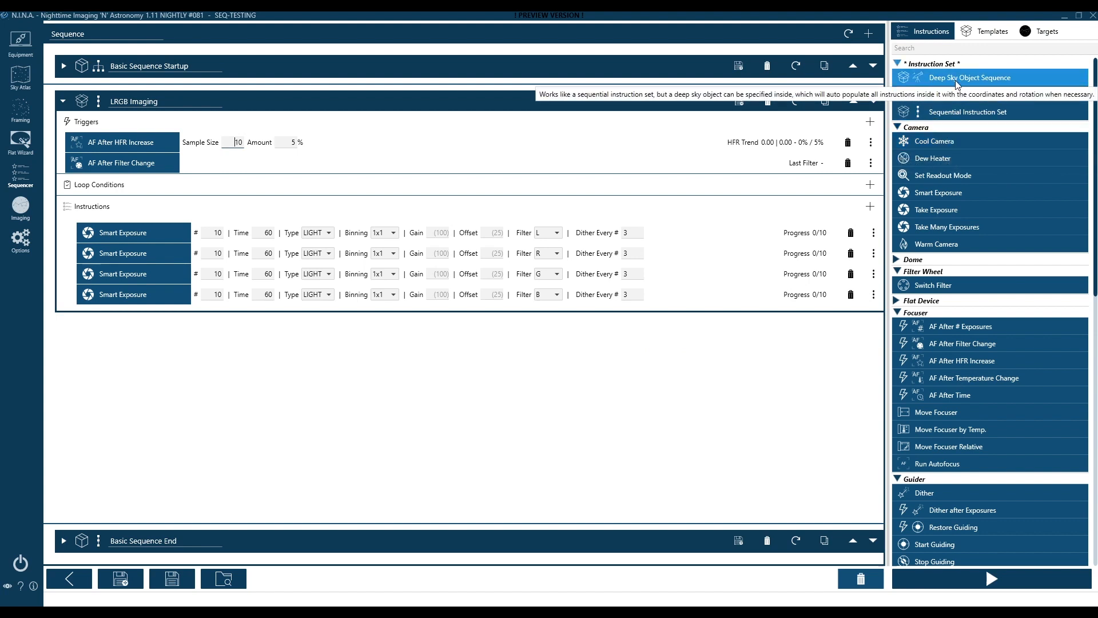
- Add a Deep Sky Object Sequence above LRGB Imaging containing Center, Run Autofocus and Start Guiding instructions
{"action": "mouse_move", "coordinate": [957, 83]}
{"action": "left_mouse_down"}
{"action": "mouse_move", "coordinate": [632, 77]}
{"action": "mouse_move", "coordinate": [288, 90]}
{"action": "left_mouse_up"}
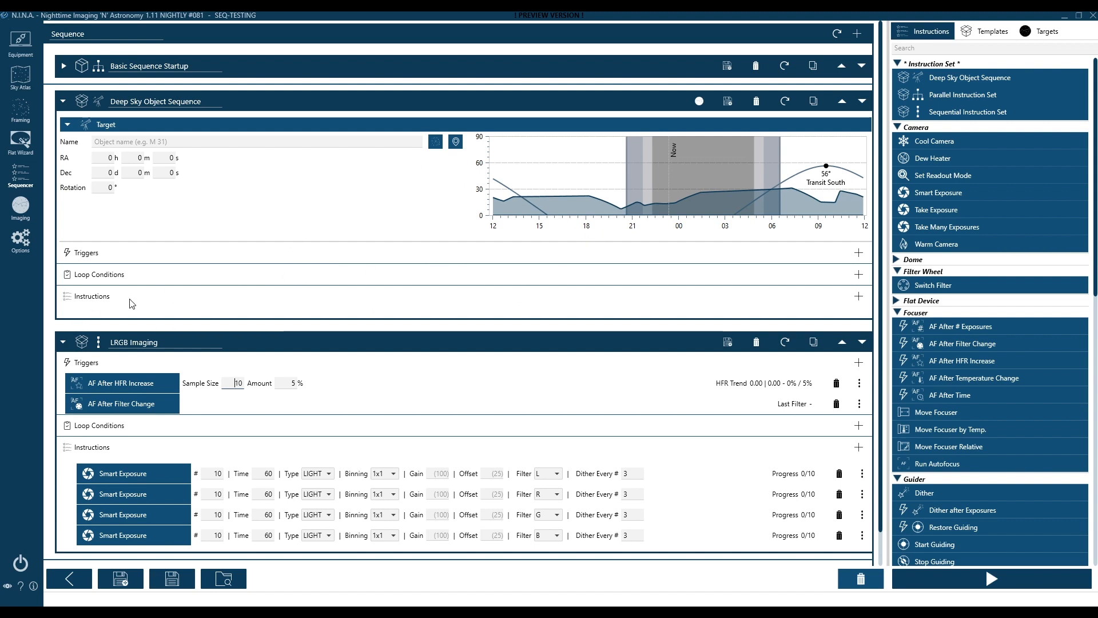
{"action": "scroll", "coordinate": [944, 349], "scroll_direction": "down", "scroll_amount": 7}
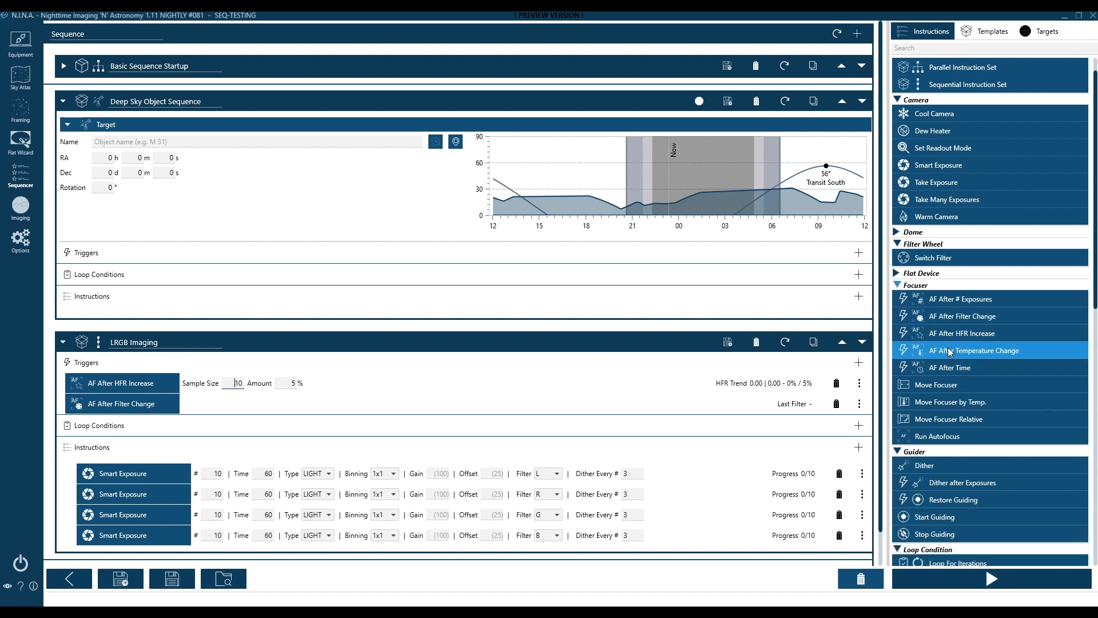
{"action": "scroll", "coordinate": [947, 351], "scroll_direction": "down", "scroll_amount": 9}
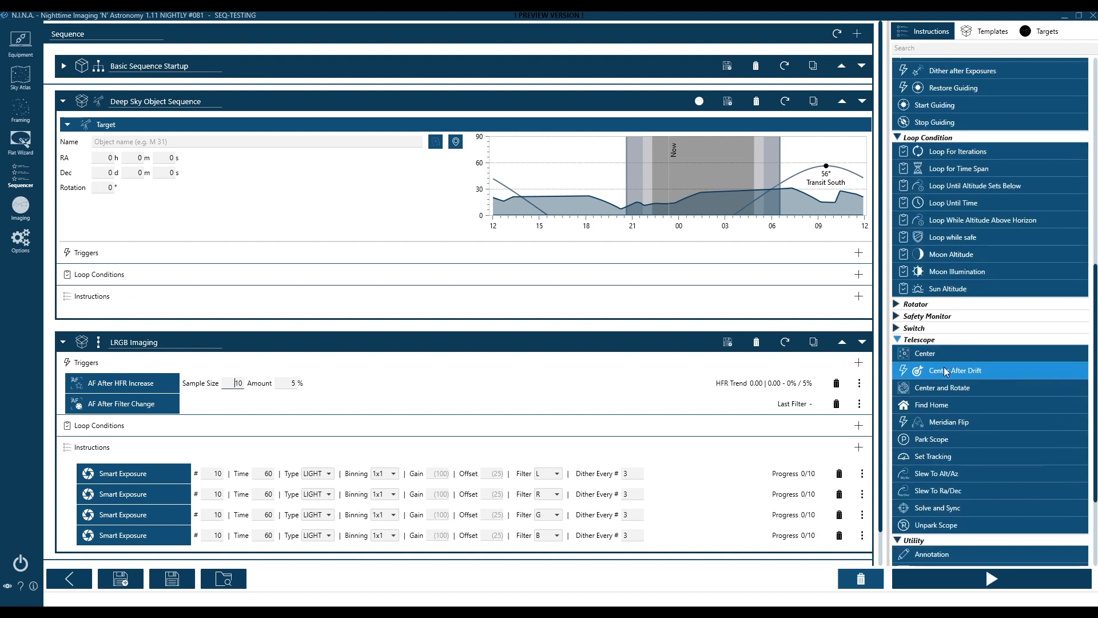
{"action": "left_click_drag", "start_coordinate": [933, 355], "coordinate": [142, 335]}
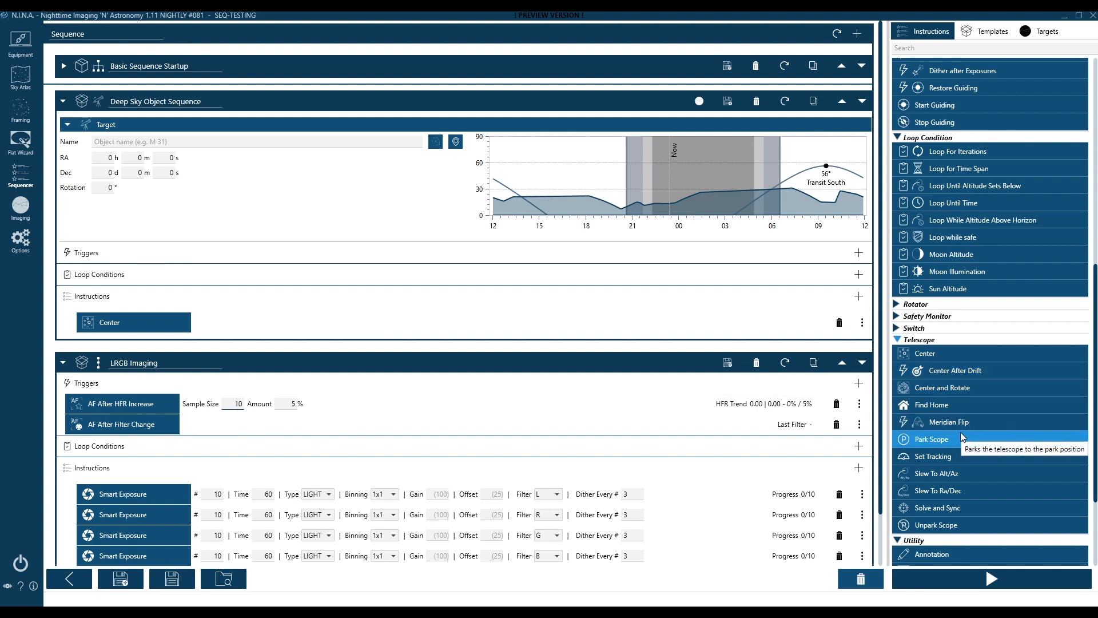
{"action": "scroll", "coordinate": [969, 212], "scroll_direction": "up", "scroll_amount": 7}
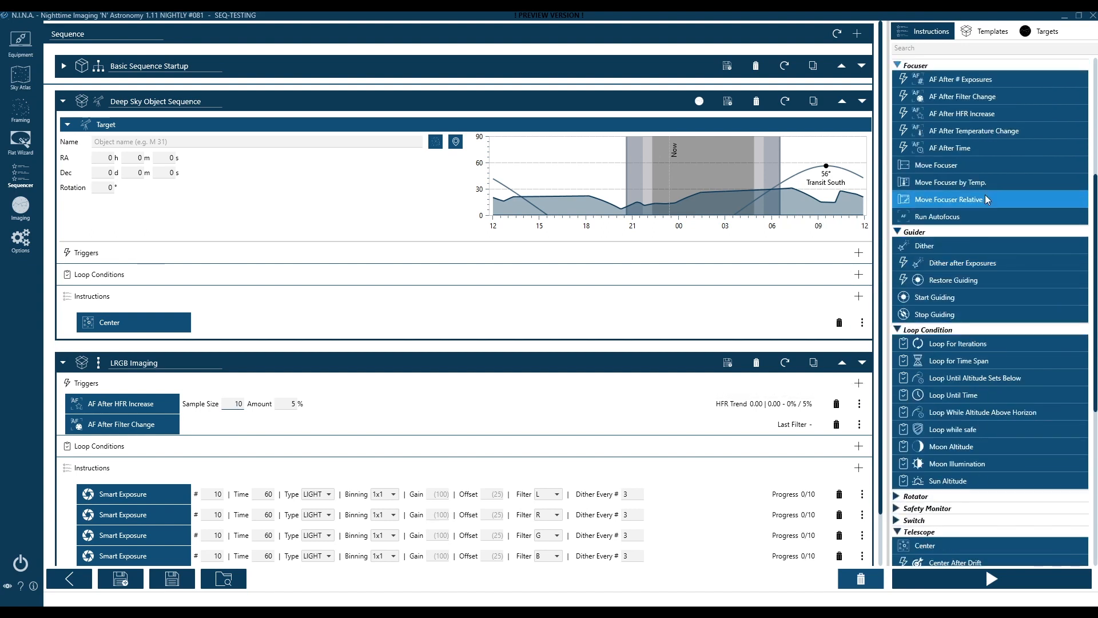
{"action": "mouse_move", "coordinate": [961, 217]}
{"action": "left_mouse_down"}
{"action": "mouse_move", "coordinate": [337, 289]}
{"action": "mouse_move", "coordinate": [118, 339]}
{"action": "mouse_move", "coordinate": [127, 338]}
{"action": "left_mouse_up"}
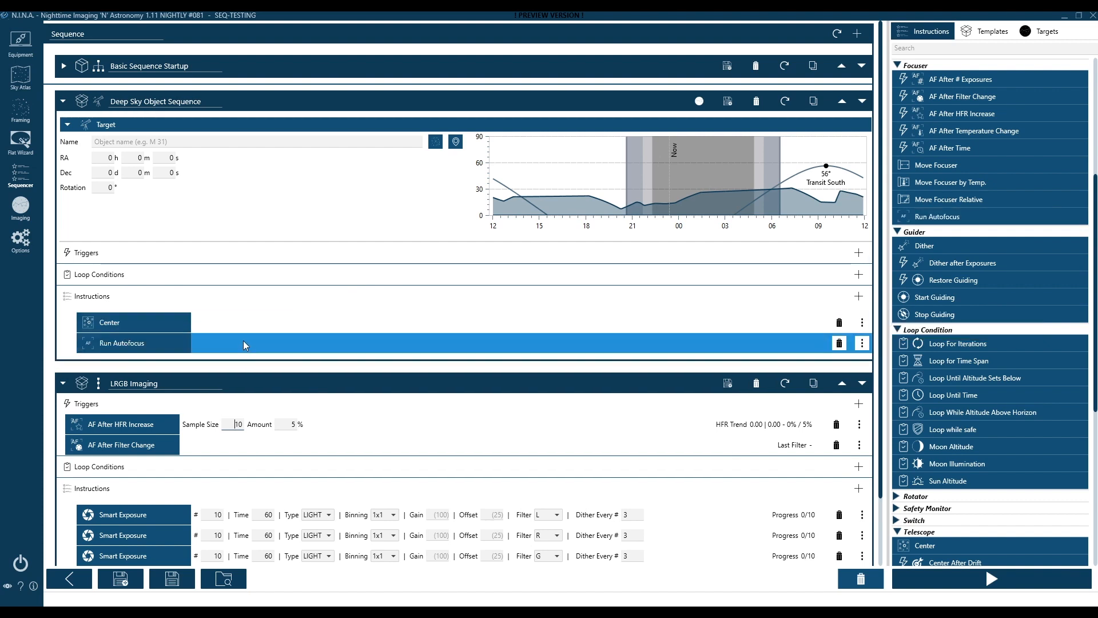
{"action": "left_click_drag", "start_coordinate": [950, 299], "coordinate": [164, 358]}
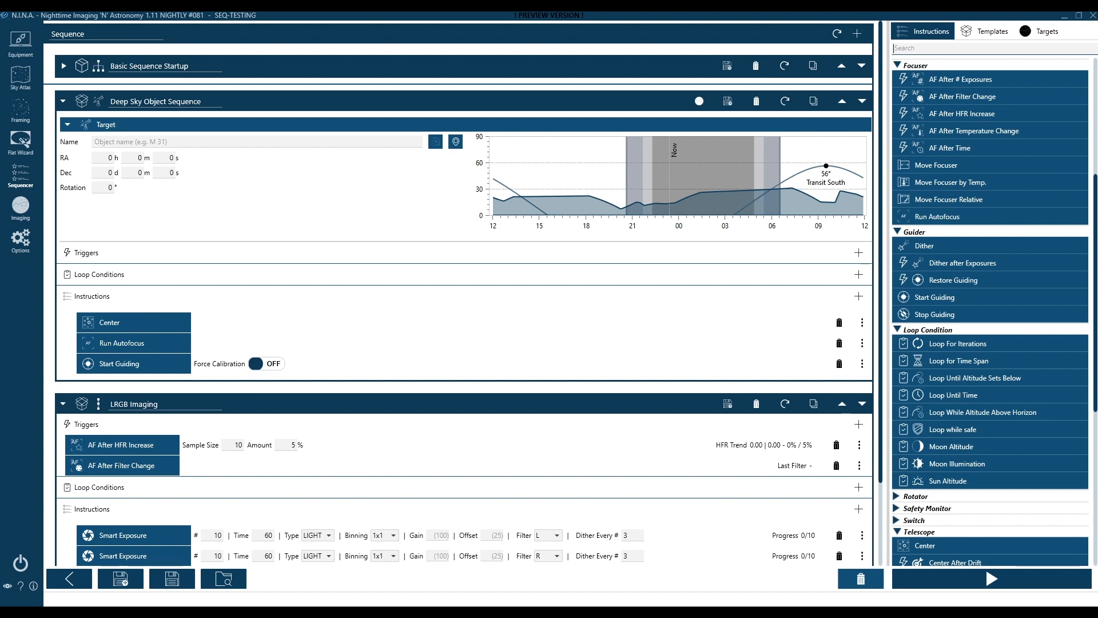
- Find the Meridian Flip trigger by searching for "mer", add it to the Deep Sky Object Sequence, and clear the search
{"action": "type", "text": "mer"}
{"action": "left_click_drag", "start_coordinate": [938, 124], "coordinate": [126, 262]}
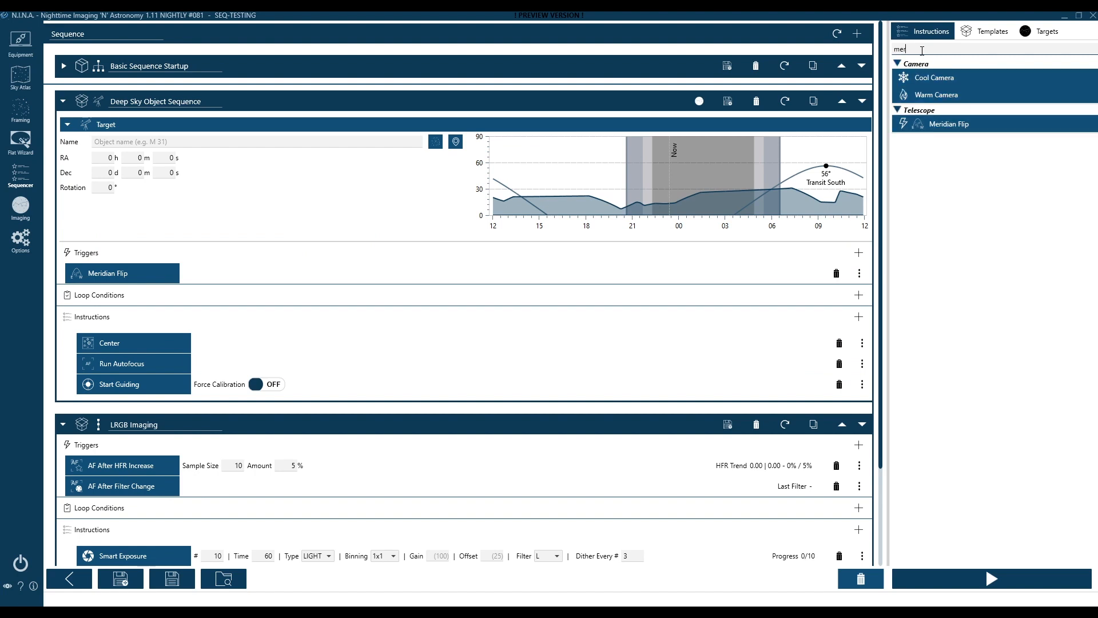
{"action": "left_click_drag", "start_coordinate": [918, 50], "coordinate": [864, 48]}
{"action": "key", "text": "BackSpace"}
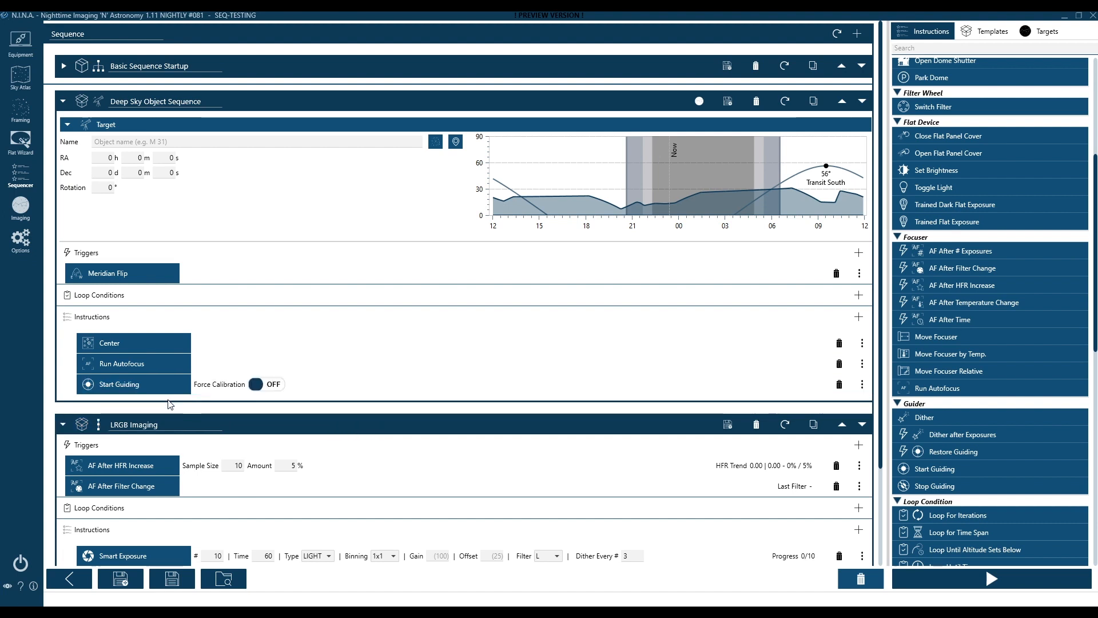
- Move the LRGB Imaging set into the Deep Sky Object Sequence below Start Guiding and collapse it
{"action": "mouse_move", "coordinate": [271, 422]}
{"action": "left_mouse_down"}
{"action": "mouse_move", "coordinate": [299, 394]}
{"action": "mouse_move", "coordinate": [307, 402]}
{"action": "left_mouse_up"}
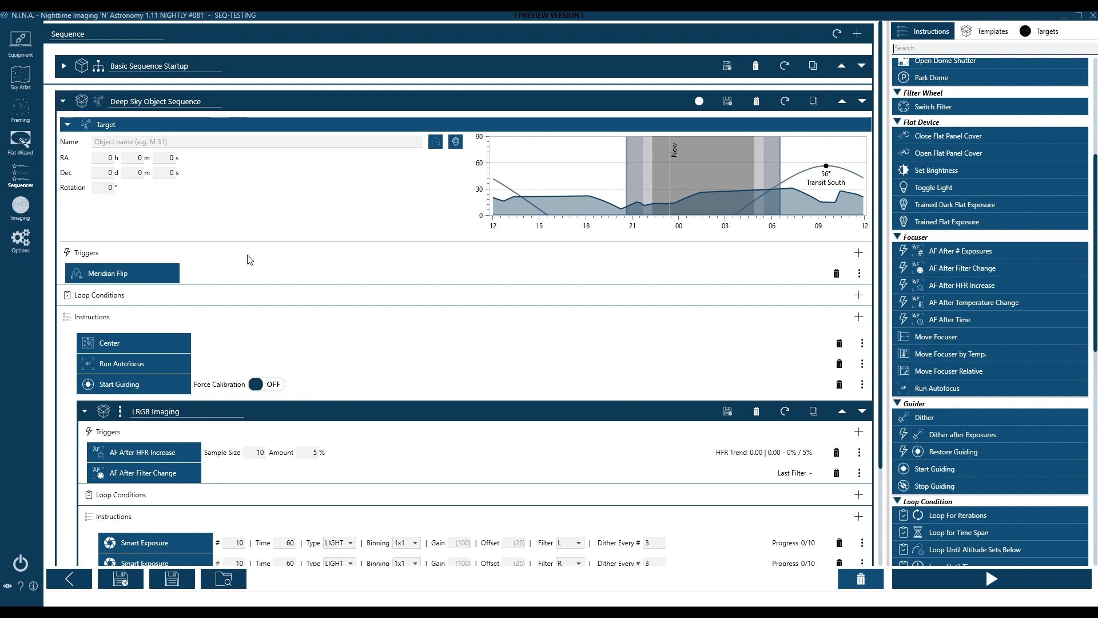
{"action": "left_click", "coordinate": [85, 411]}
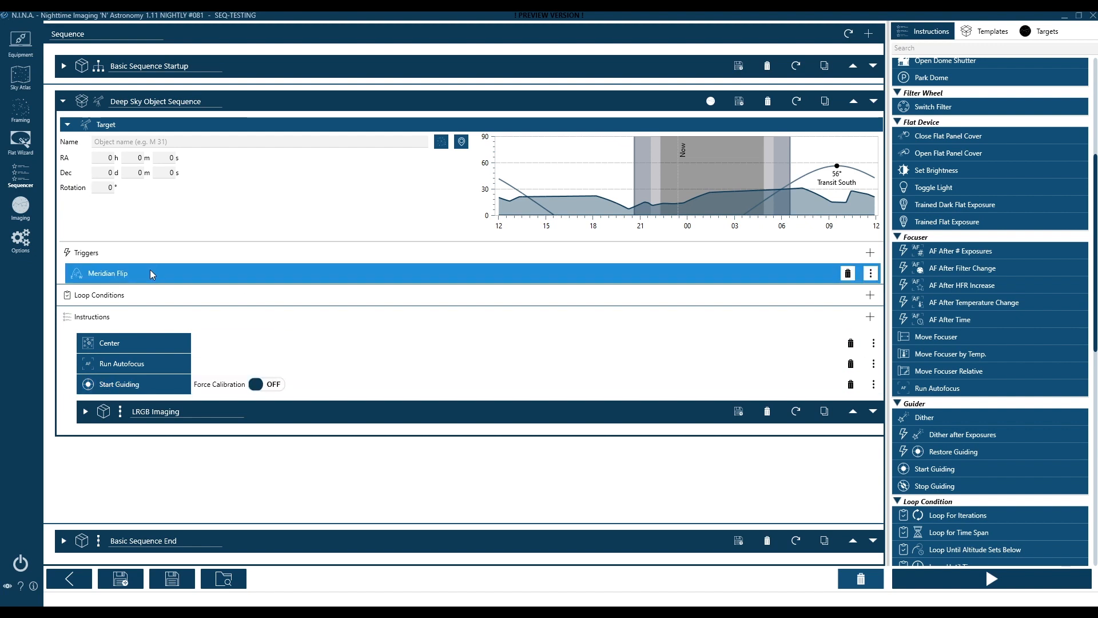
- Rename the Deep Sky Object Sequence as My Broadband Target, save it as a template, and check it among the user templates
{"action": "left_click", "coordinate": [84, 411]}
{"action": "scroll", "coordinate": [343, 521], "scroll_direction": "down", "scroll_amount": 3}
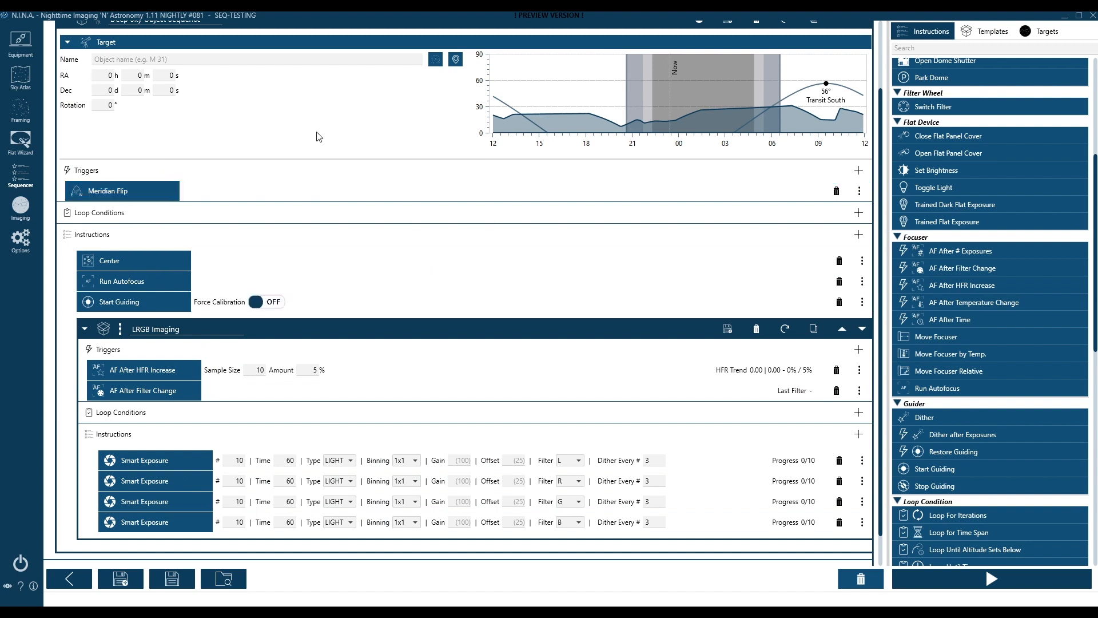
{"action": "scroll", "coordinate": [319, 136], "scroll_direction": "up", "scroll_amount": 3}
{"action": "left_click_drag", "start_coordinate": [215, 101], "coordinate": [111, 105]}
{"action": "type", "text": "My Broadband Target"}
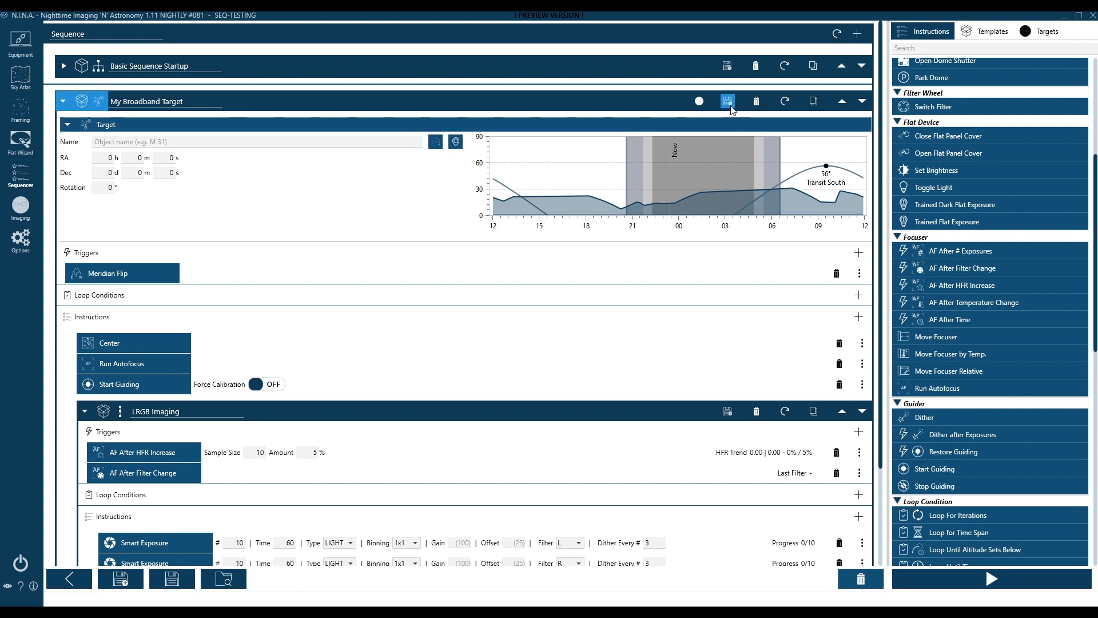
{"action": "left_click", "coordinate": [994, 32]}
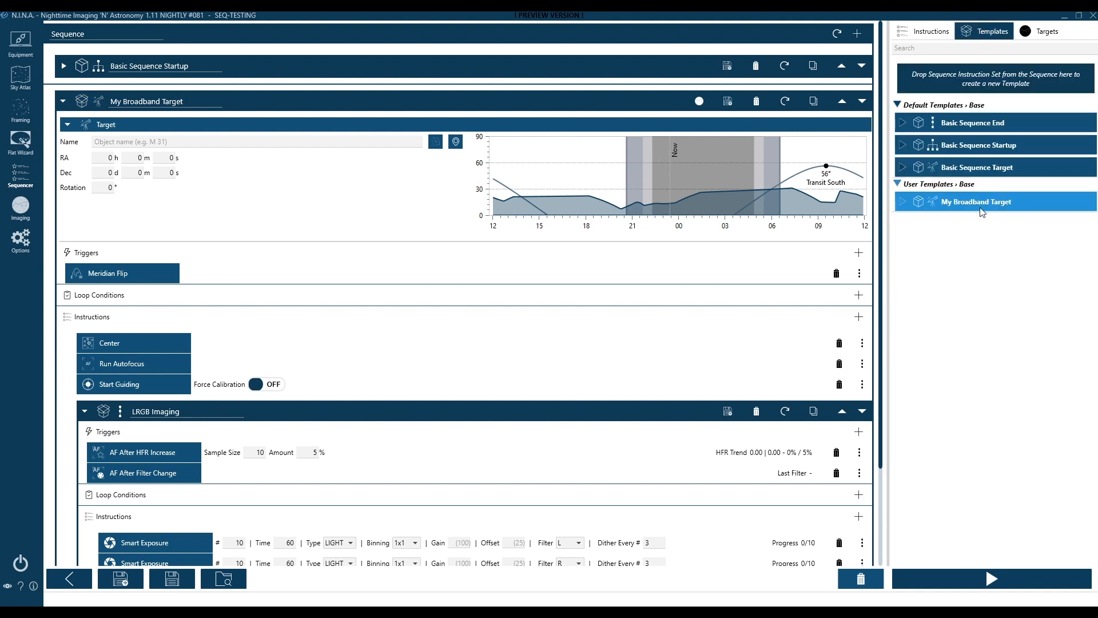
{"action": "left_click_drag", "start_coordinate": [994, 206], "coordinate": [335, 354]}
- Rename the LRGB Imaging set as SHO Imaging and delete its B filter Smart Exposure
{"action": "scroll", "coordinate": [353, 348], "scroll_direction": "down", "scroll_amount": 4}
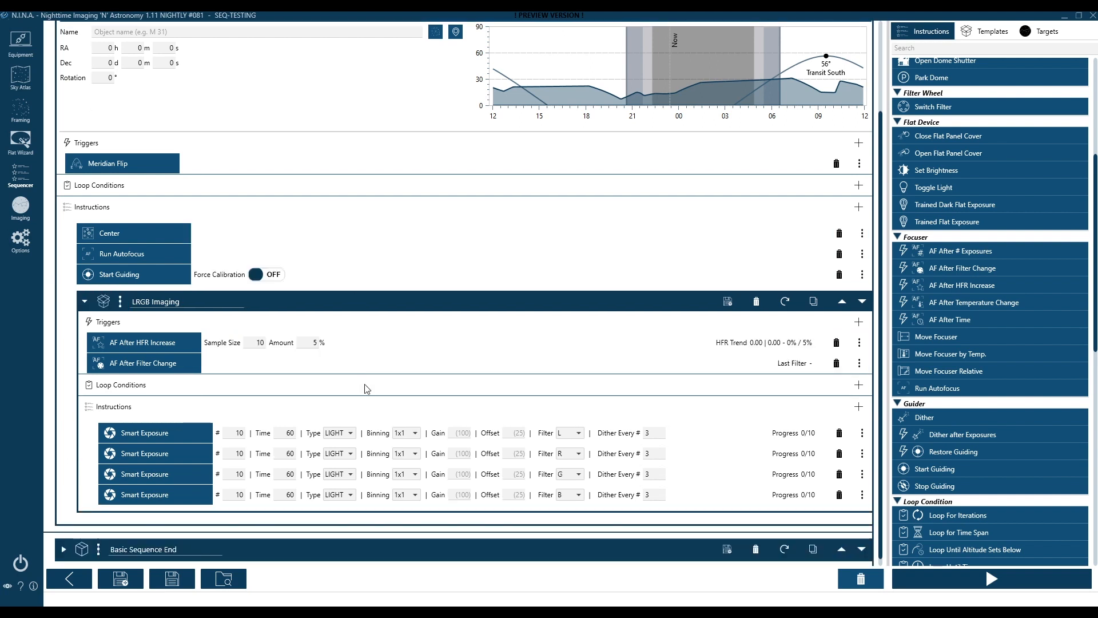
{"action": "double_click", "coordinate": [141, 301]}
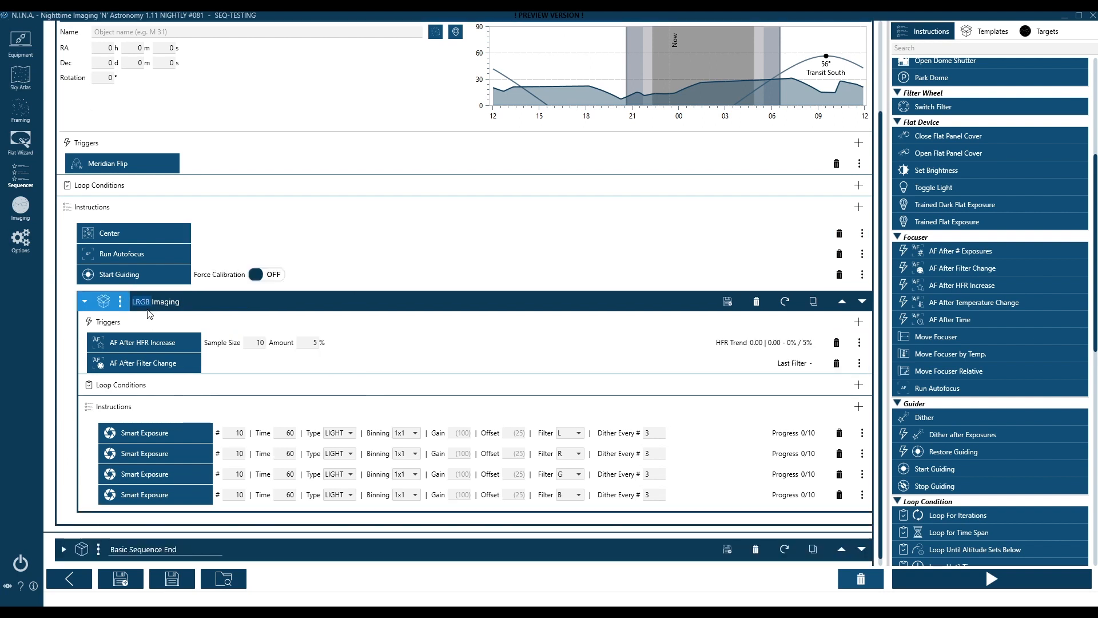
{"action": "type", "text": "SHO"}
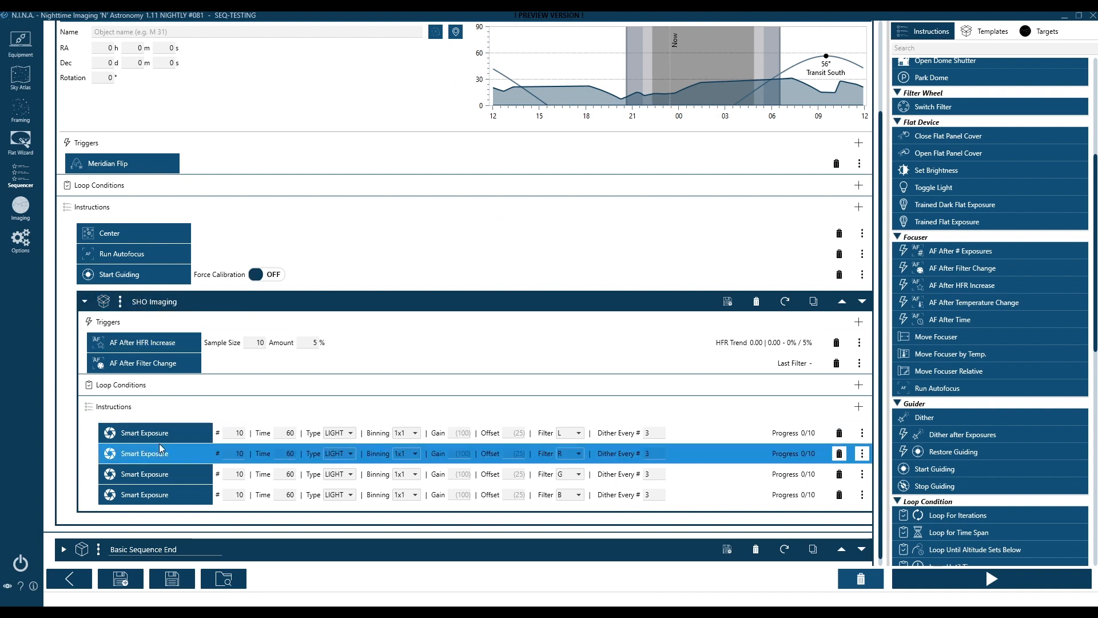
{"action": "left_click", "coordinate": [839, 494]}
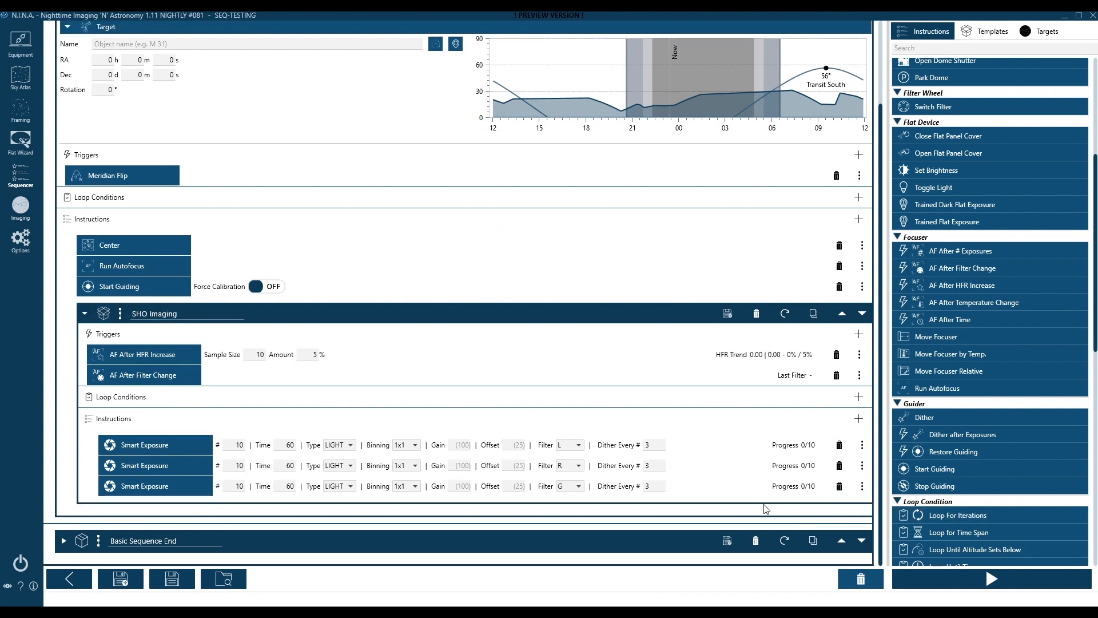
- Set the filters of the three remaining Smart Exposures to SII, HA and OIII in that order
{"action": "left_click", "coordinate": [568, 451]}
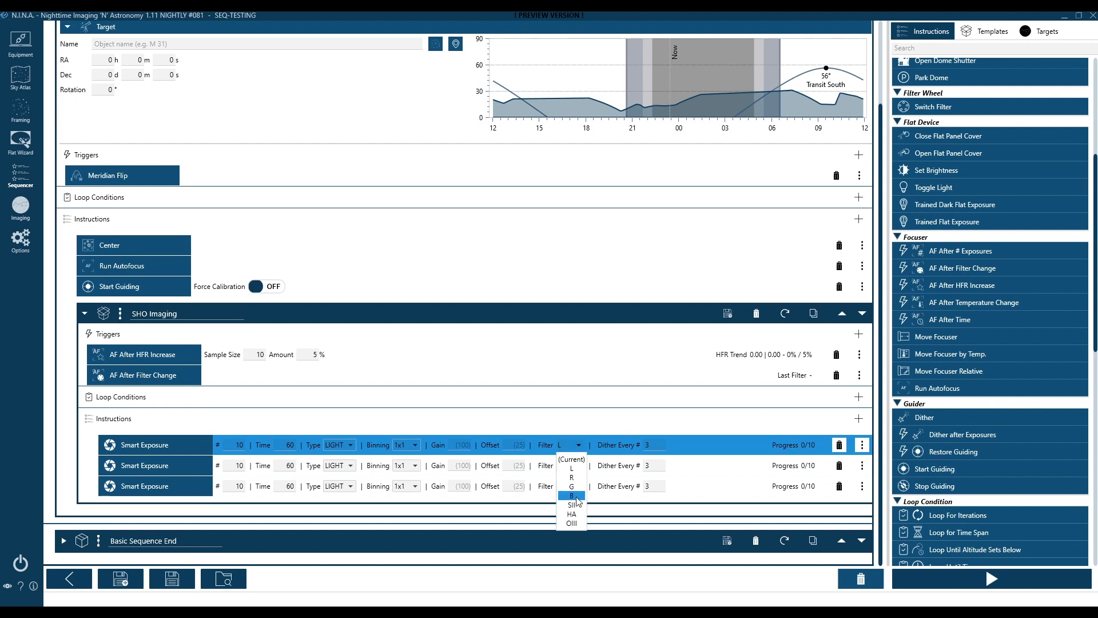
{"action": "left_click", "coordinate": [580, 509]}
{"action": "left_click", "coordinate": [571, 465]}
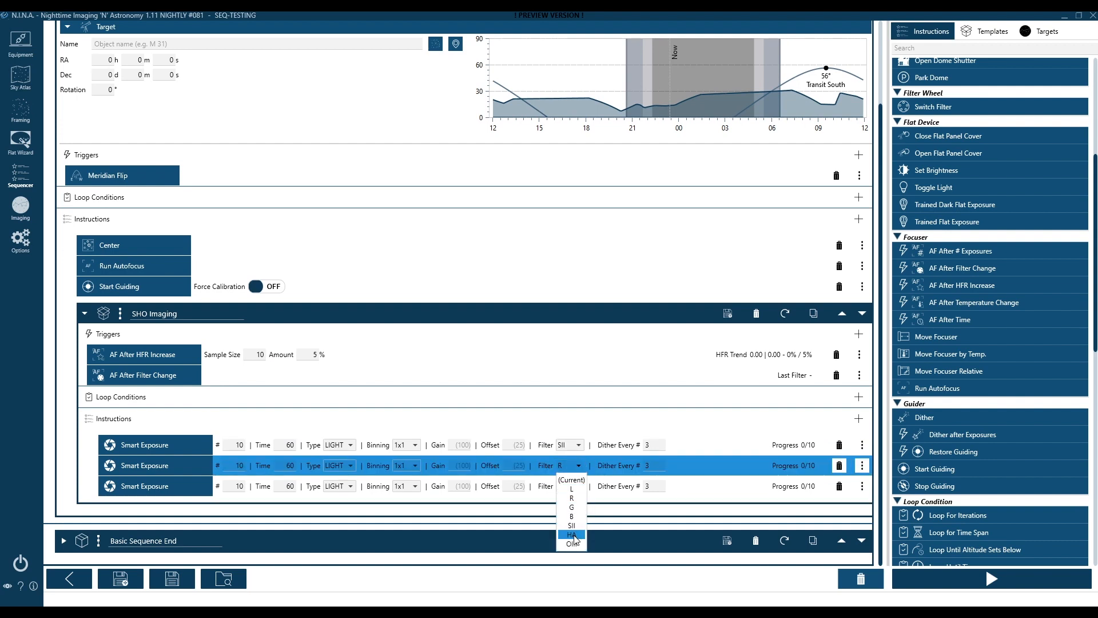
{"action": "left_click", "coordinate": [569, 526]}
{"action": "left_click", "coordinate": [577, 492]}
{"action": "left_click", "coordinate": [570, 559]}
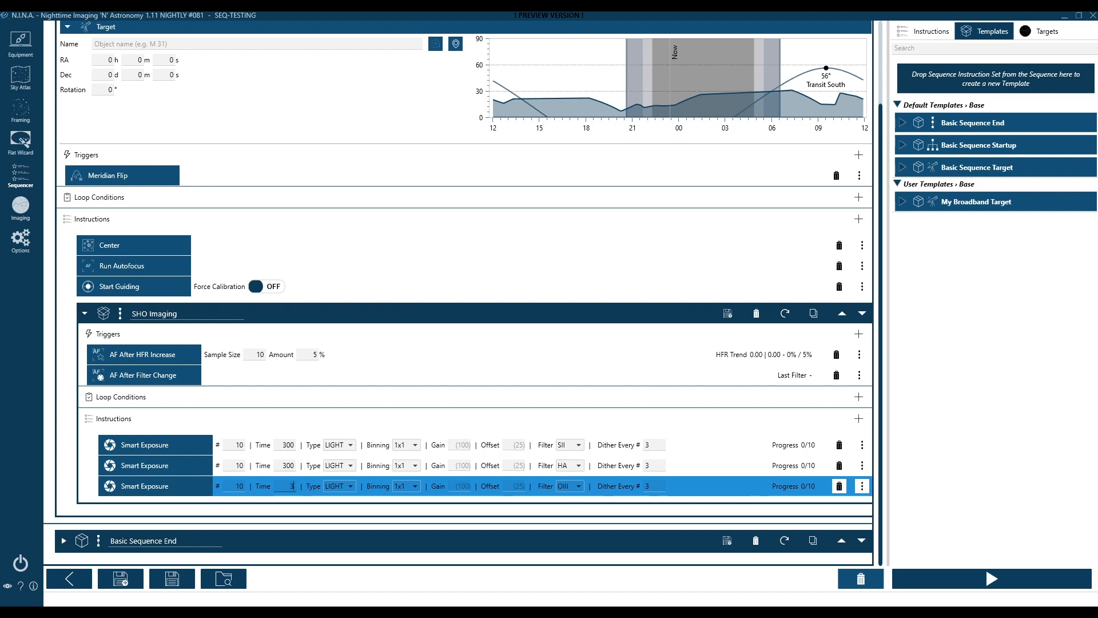
- Set Dither Every # to 1 for the SII, HA and OIII Smart Exposures
{"action": "double_click", "coordinate": [657, 446]}
{"action": "type", "text": "1"}
{"action": "left_click", "coordinate": [639, 466]}
{"action": "type", "text": "1"}
{"action": "double_click", "coordinate": [655, 486]}
{"action": "type", "text": "1"}
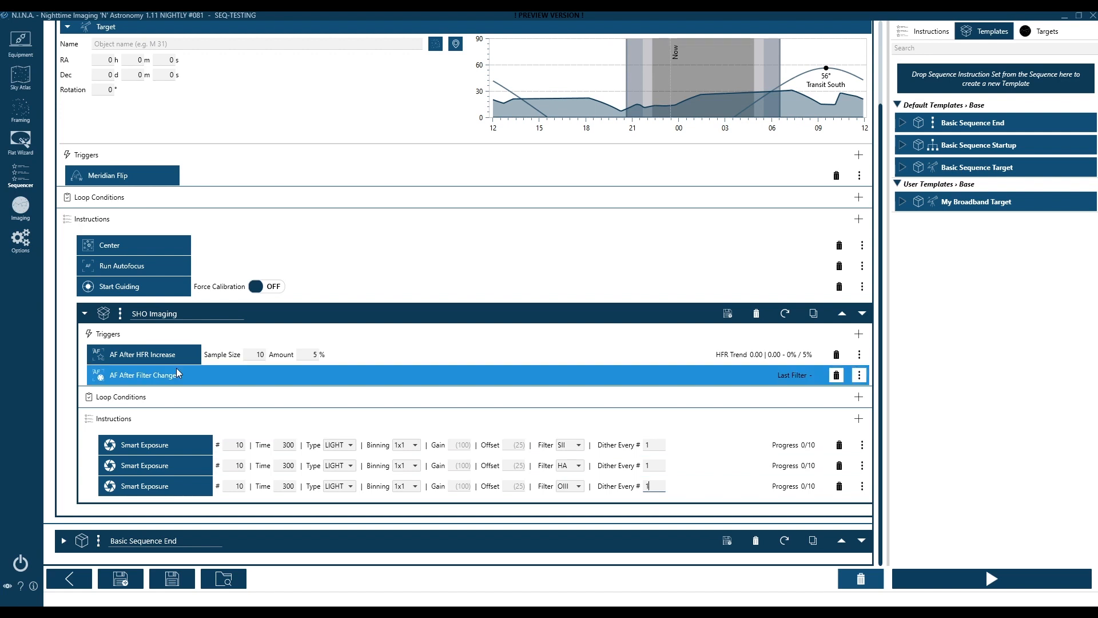
- Rename My Broadband Target in the sequence as My Narrowband Target, save it as a user template, and collapse it
{"action": "scroll", "coordinate": [129, 114], "scroll_direction": "up", "scroll_amount": 3}
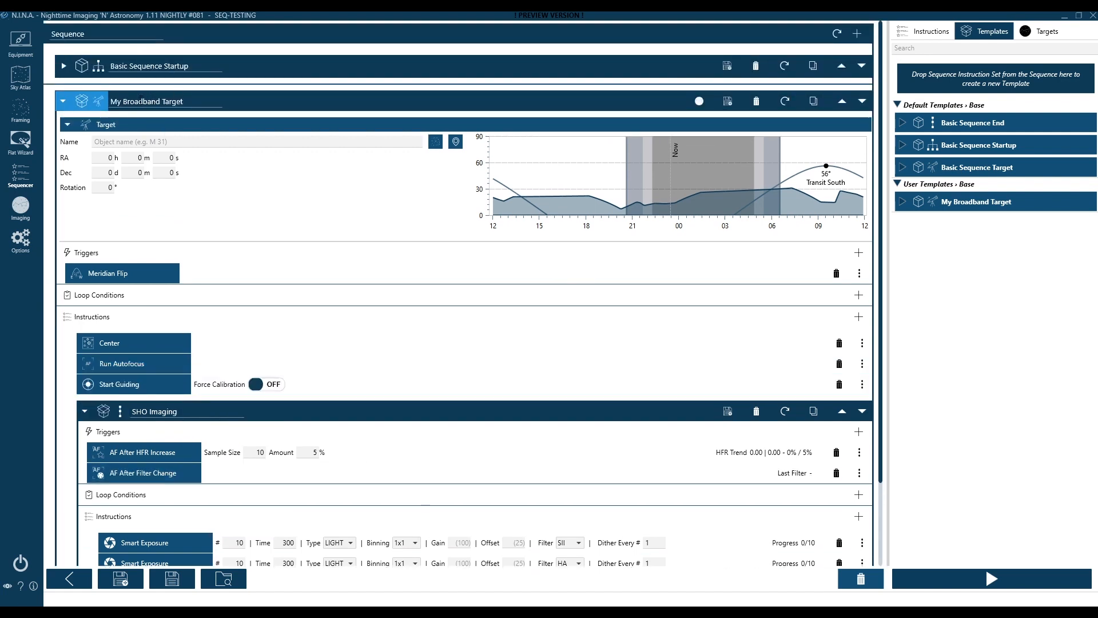
{"action": "double_click", "coordinate": [140, 101]}
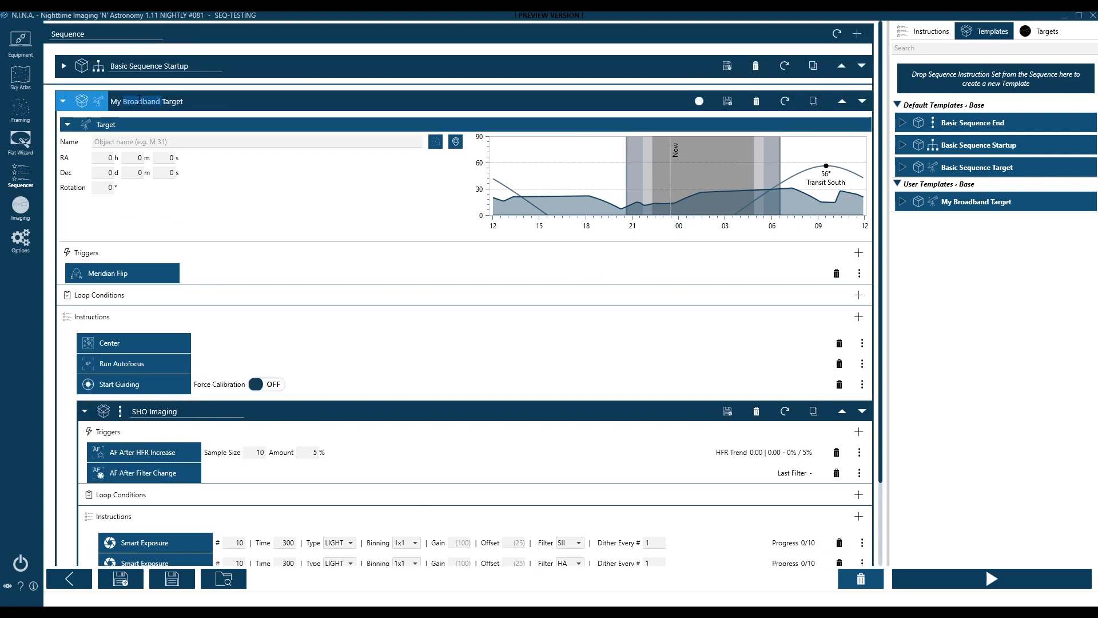
{"action": "type", "text": "Narrow"}
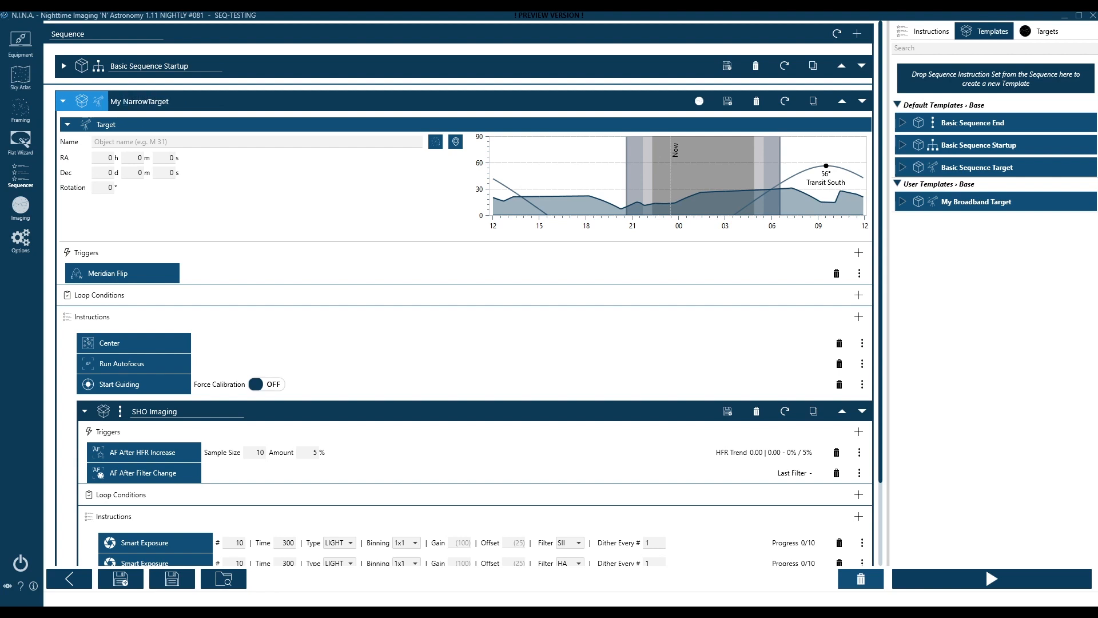
{"action": "type", "text": "band"}
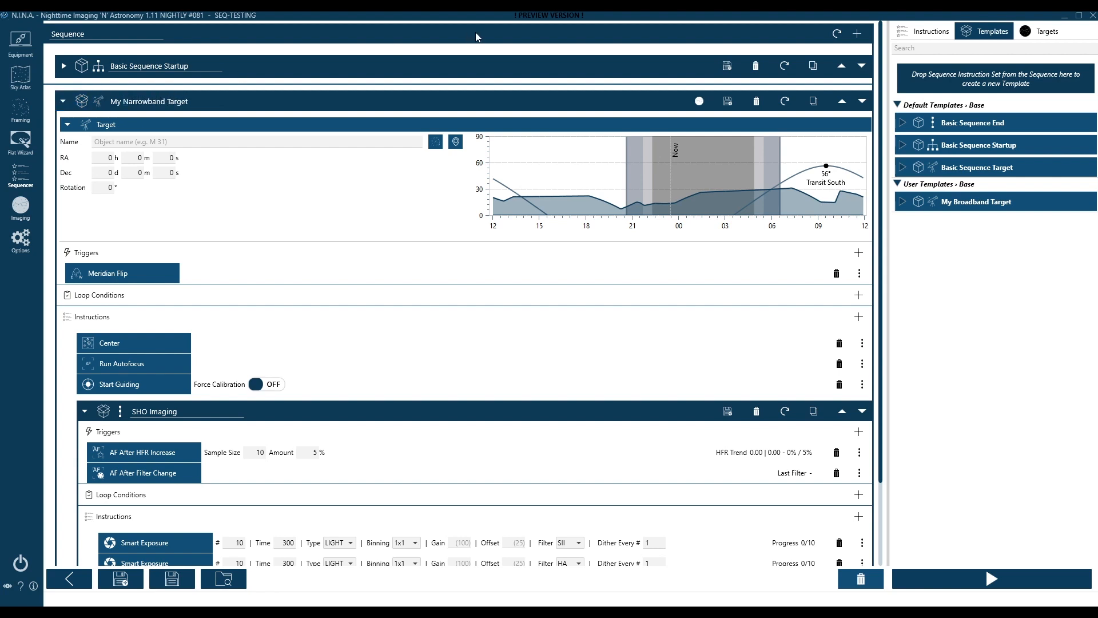
{"action": "left_click", "coordinate": [726, 106]}
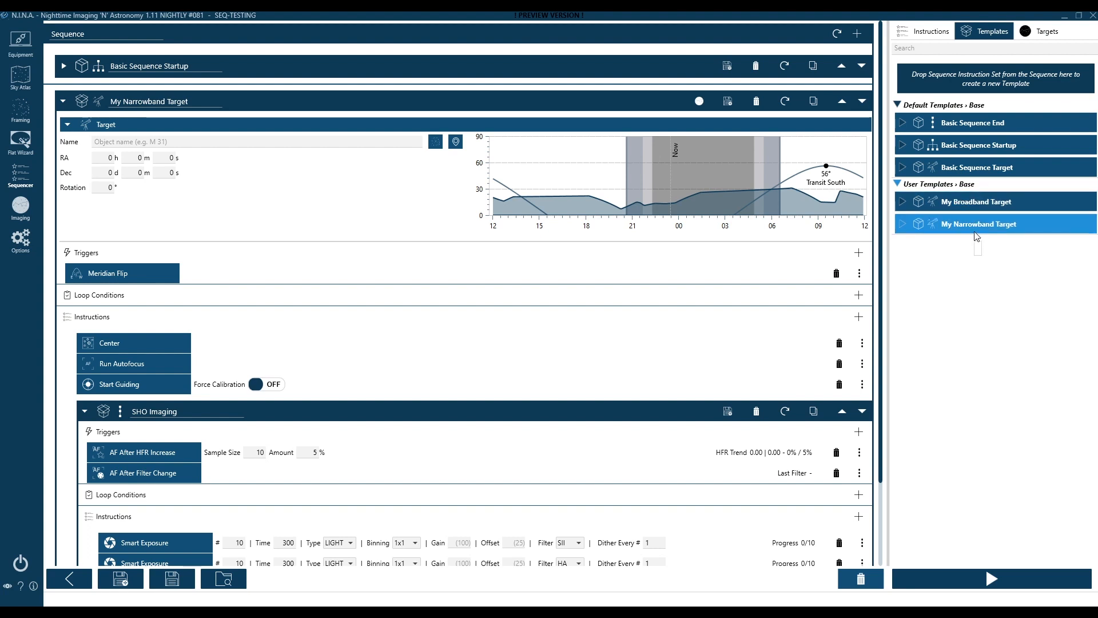
{"action": "left_click", "coordinate": [65, 102]}
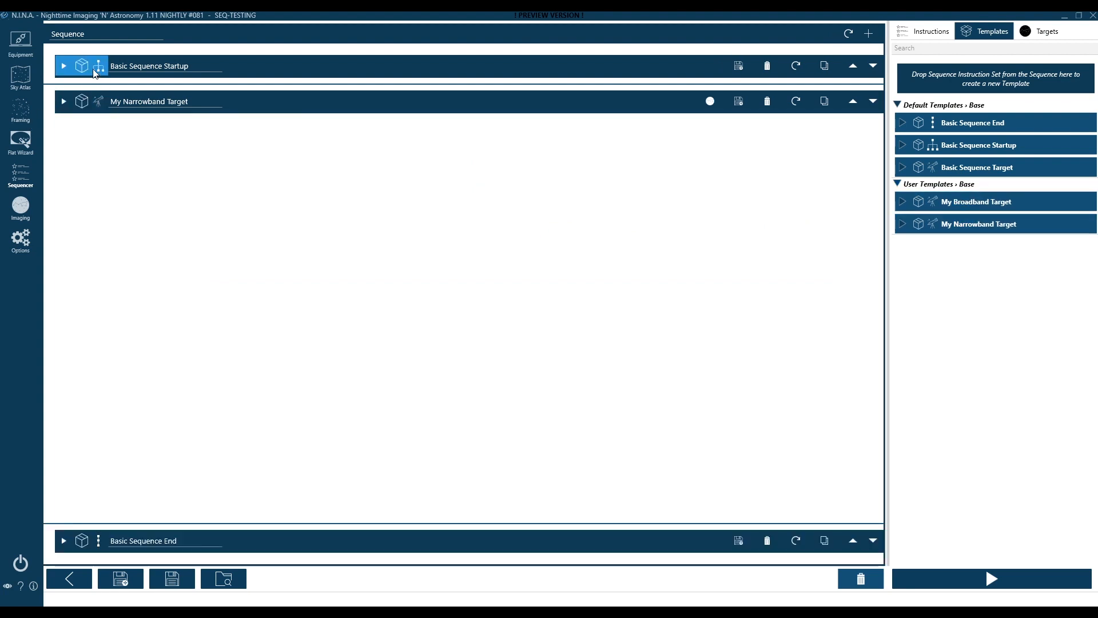
- Set Cool Camera to -15 in Basic Sequence Startup and save the set as a template named My Startup -15C
{"action": "left_click", "coordinate": [64, 66]}
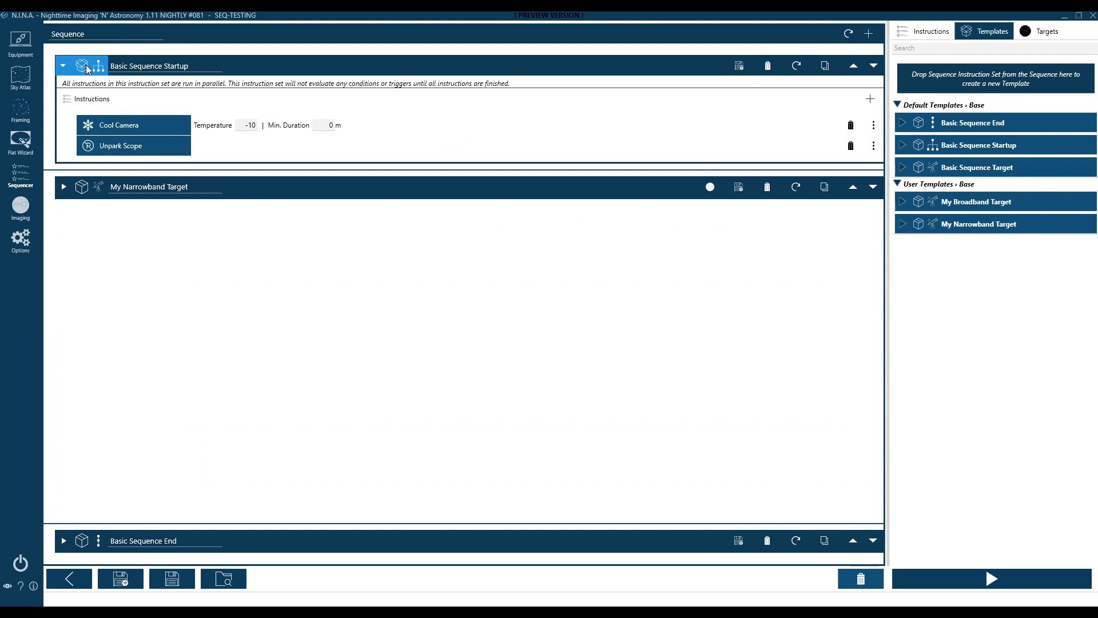
{"action": "left_click", "coordinate": [253, 125]}
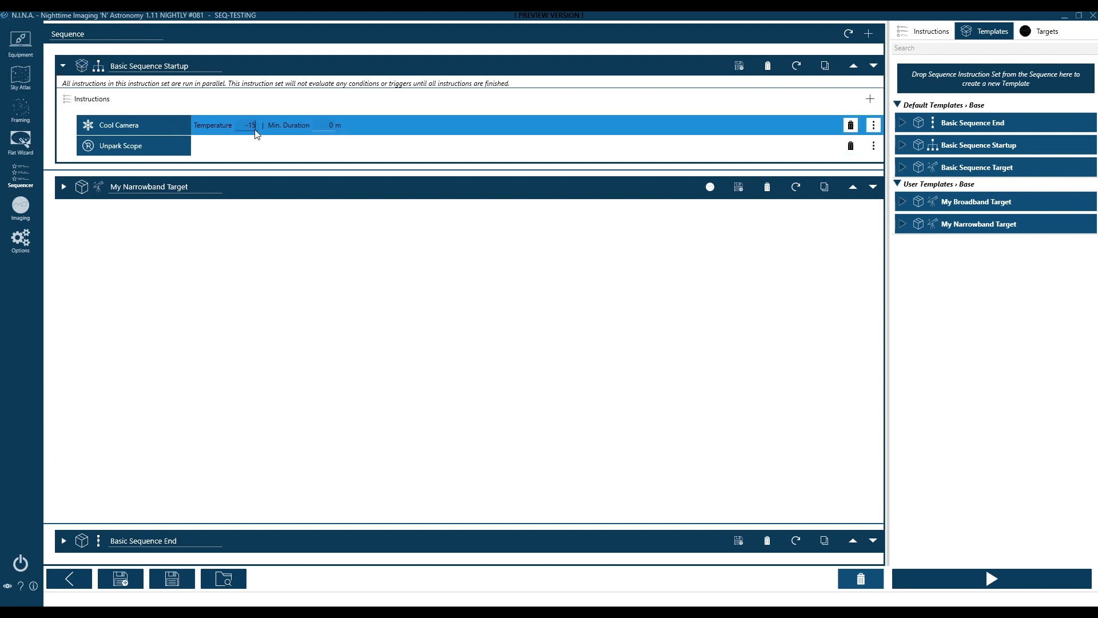
{"action": "left_click_drag", "start_coordinate": [163, 65], "coordinate": [98, 69]}
{"action": "type", "text": "My Startup -15C"}
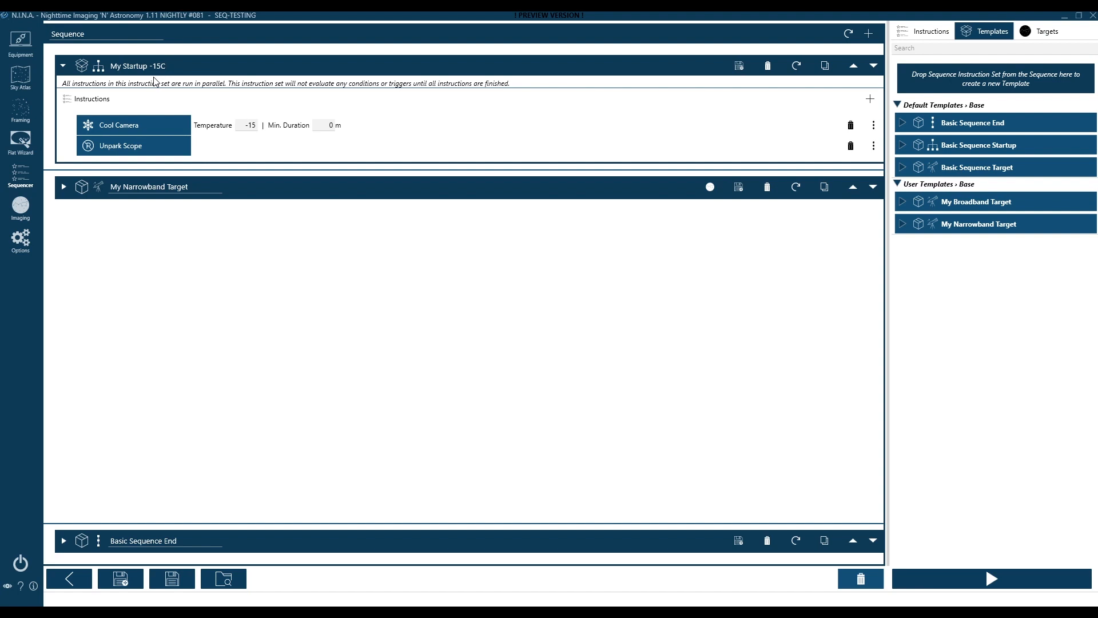
{"action": "left_click_drag", "start_coordinate": [753, 107], "coordinate": [951, 257]}
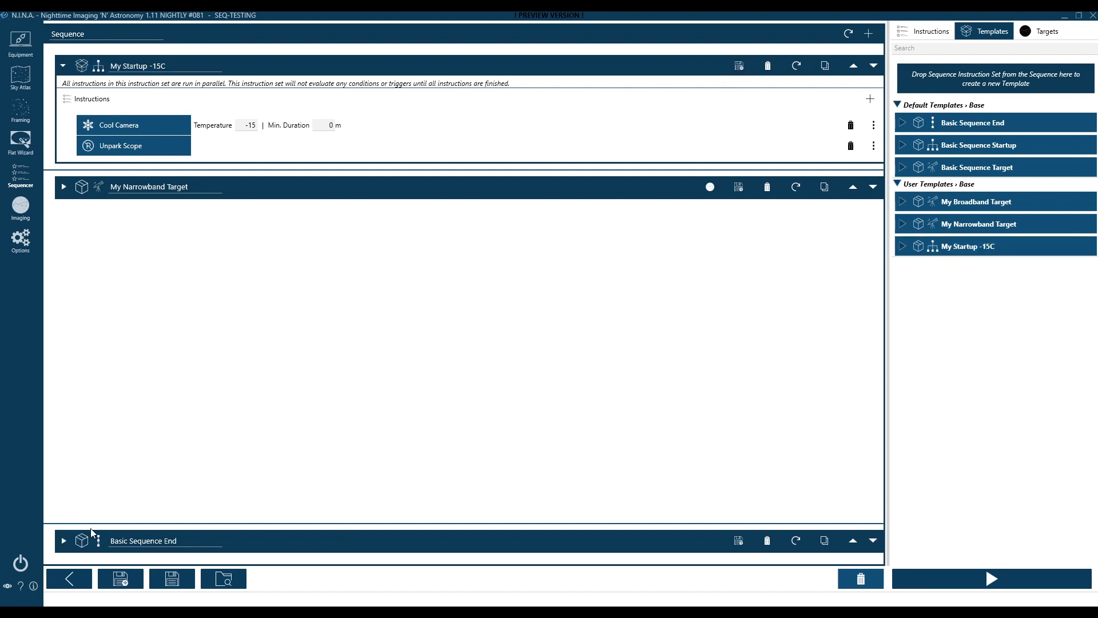
- Review the instructions in Basic Sequence End and save the set as a user template named My End
{"action": "left_click", "coordinate": [86, 542]}
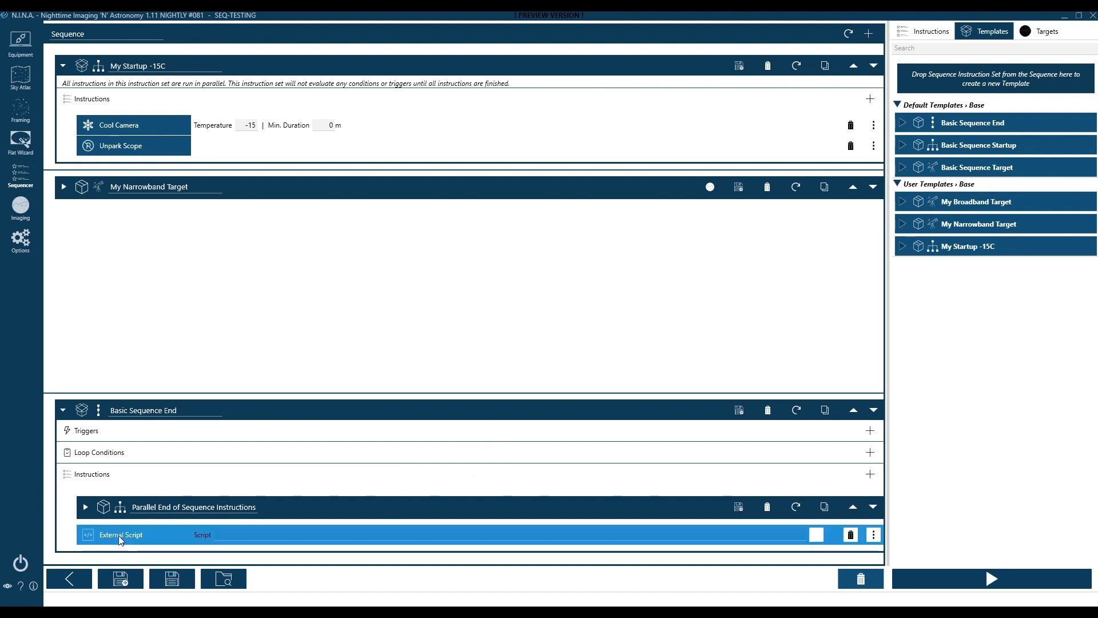
{"action": "left_click", "coordinate": [86, 509]}
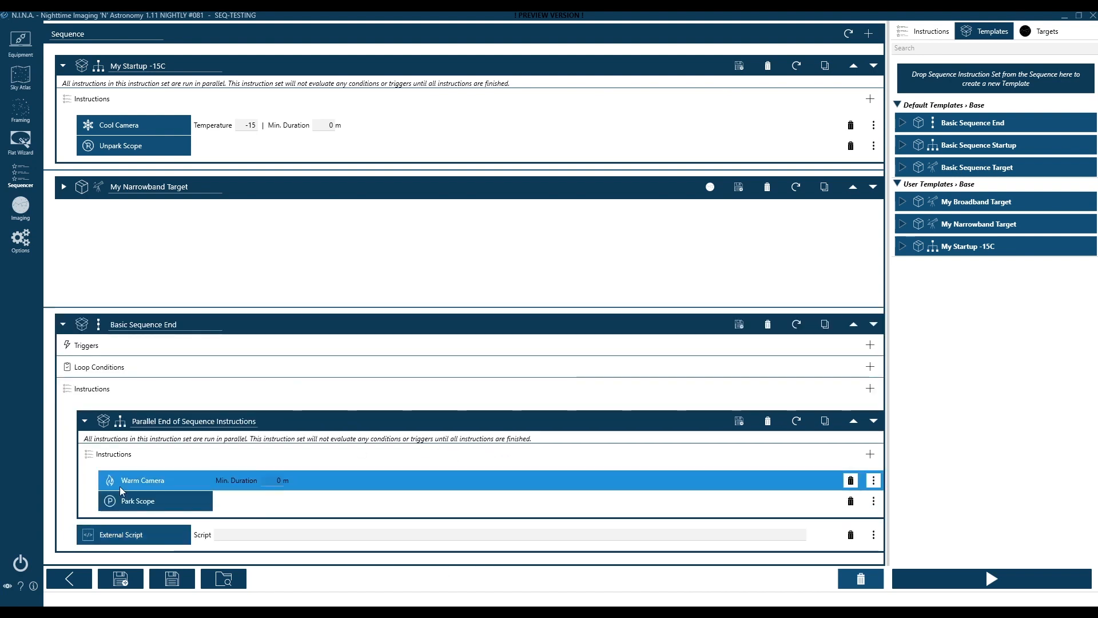
{"action": "left_click", "coordinate": [63, 324]}
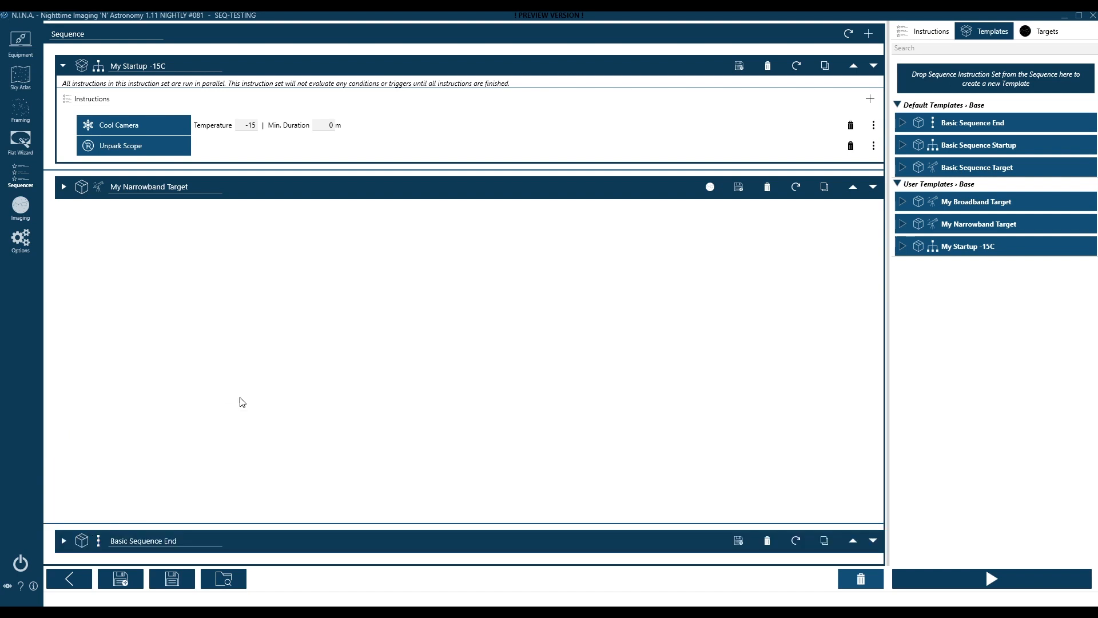
{"action": "left_click", "coordinate": [189, 539]}
{"action": "left_click_drag", "start_coordinate": [190, 538], "coordinate": [77, 530]}
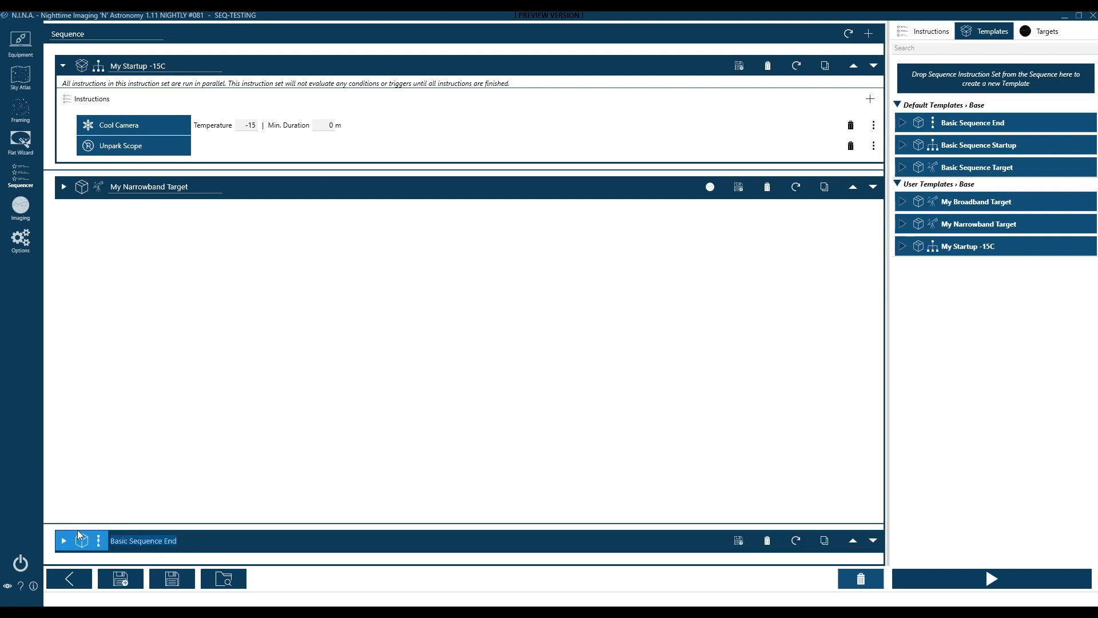
{"action": "type", "text": "My End"}
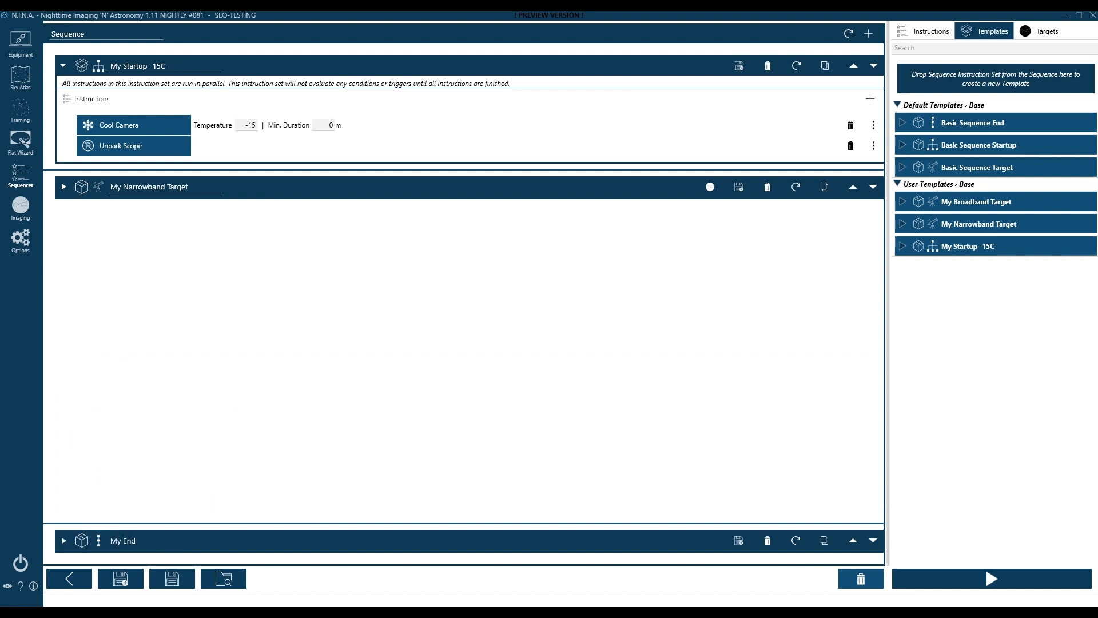
{"action": "left_click", "coordinate": [741, 541]}
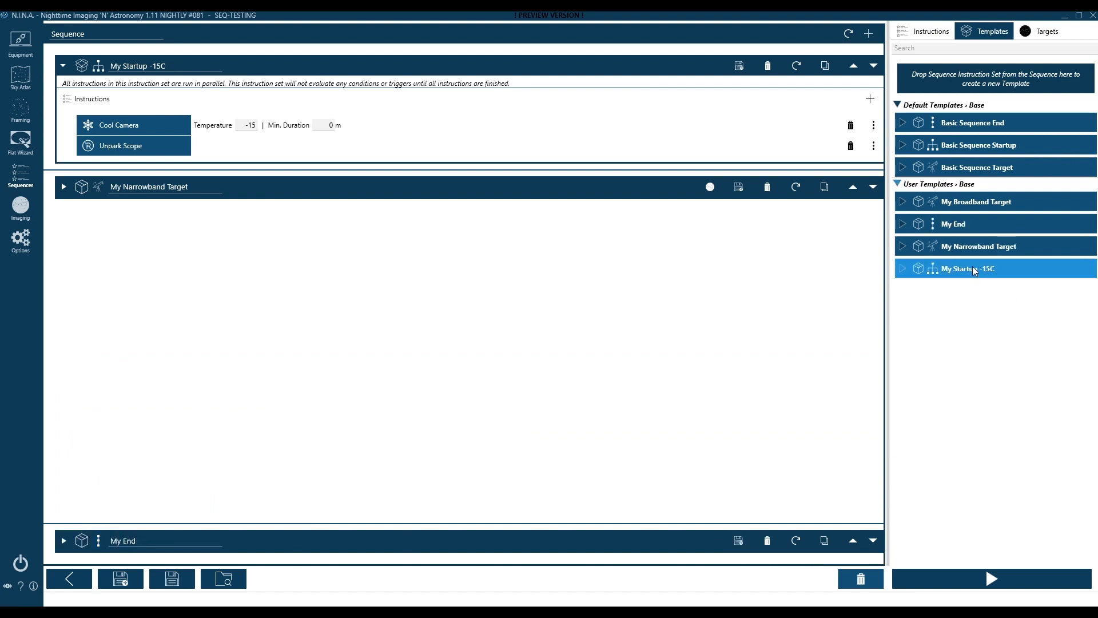
- Empty the sequence by deleting My Startup -15C, My Narrowband Target and My End from its three areas
{"action": "left_click", "coordinate": [768, 66]}
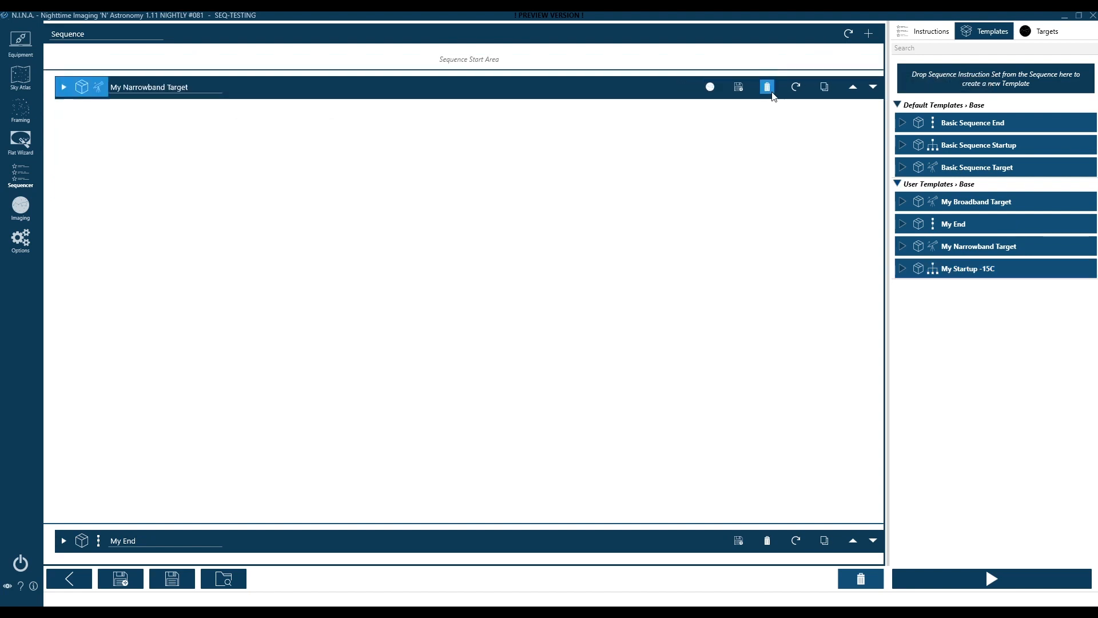
{"action": "left_click", "coordinate": [767, 86]}
{"action": "left_click", "coordinate": [767, 541]}
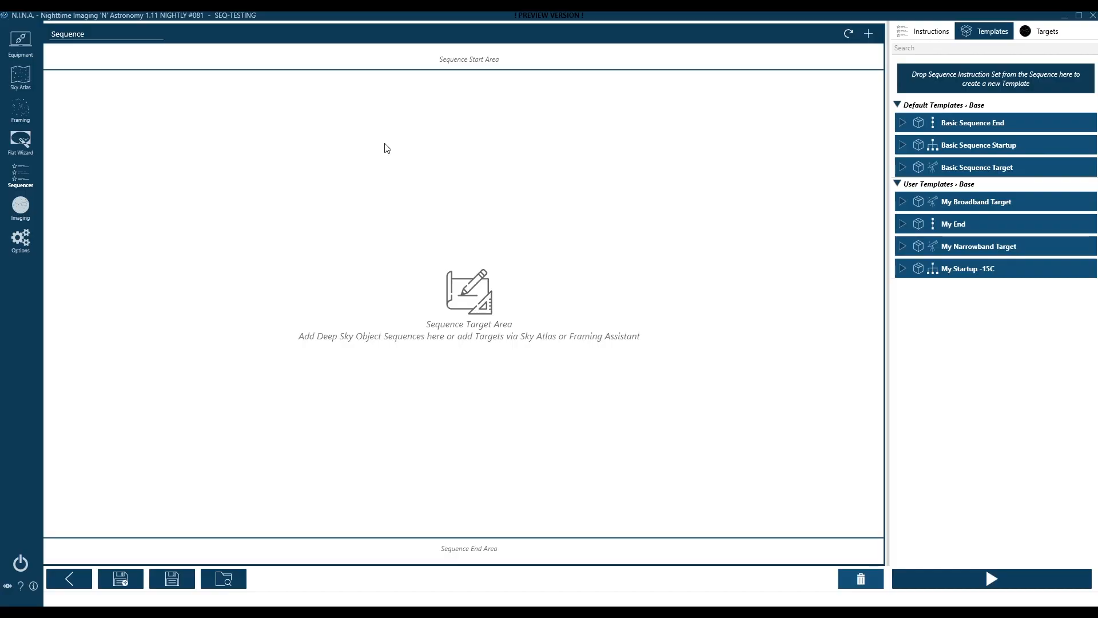
- Search the Sky Atlas for M90 and set the galaxy as the framing assistant's target
{"action": "left_click", "coordinate": [21, 77]}
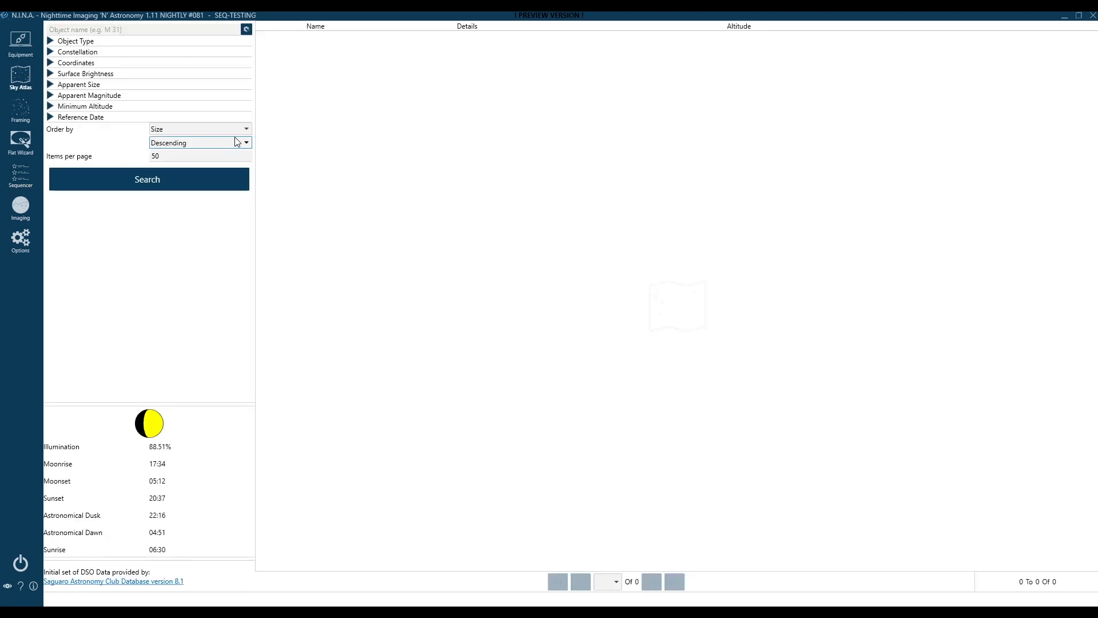
{"action": "left_click", "coordinate": [188, 30]}
{"action": "type", "text": "M90"}
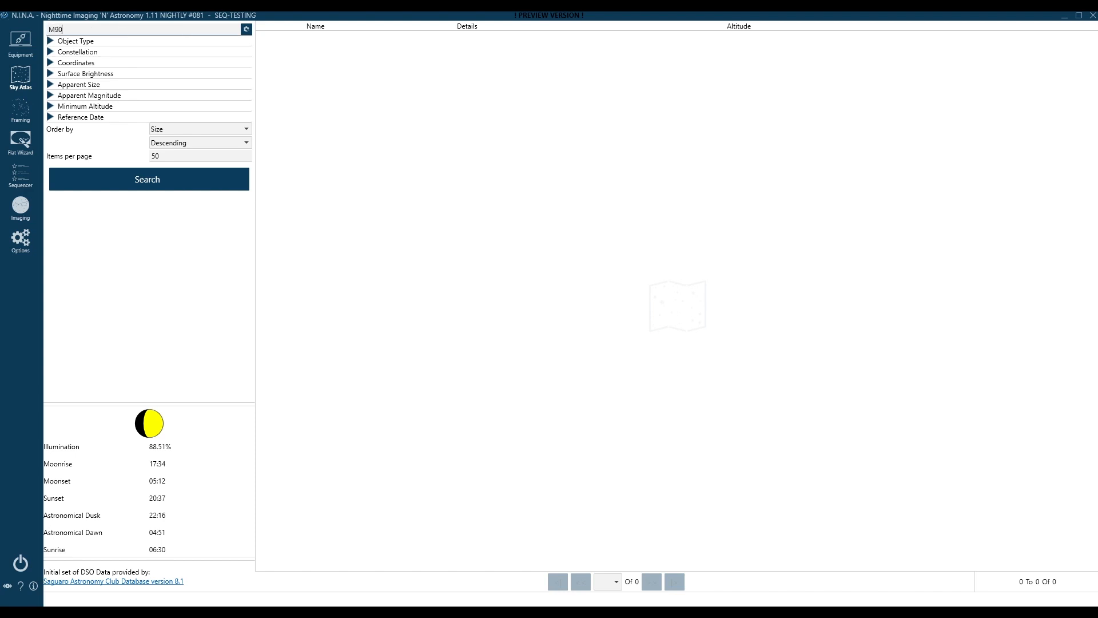
{"action": "left_click", "coordinate": [150, 177]}
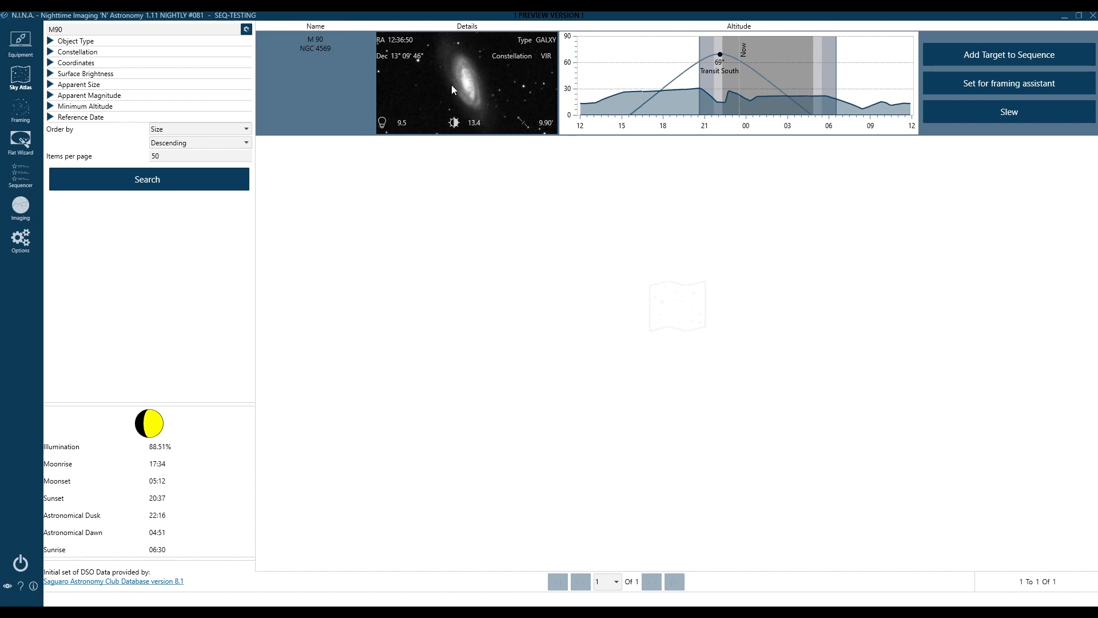
{"action": "left_click", "coordinate": [1017, 90]}
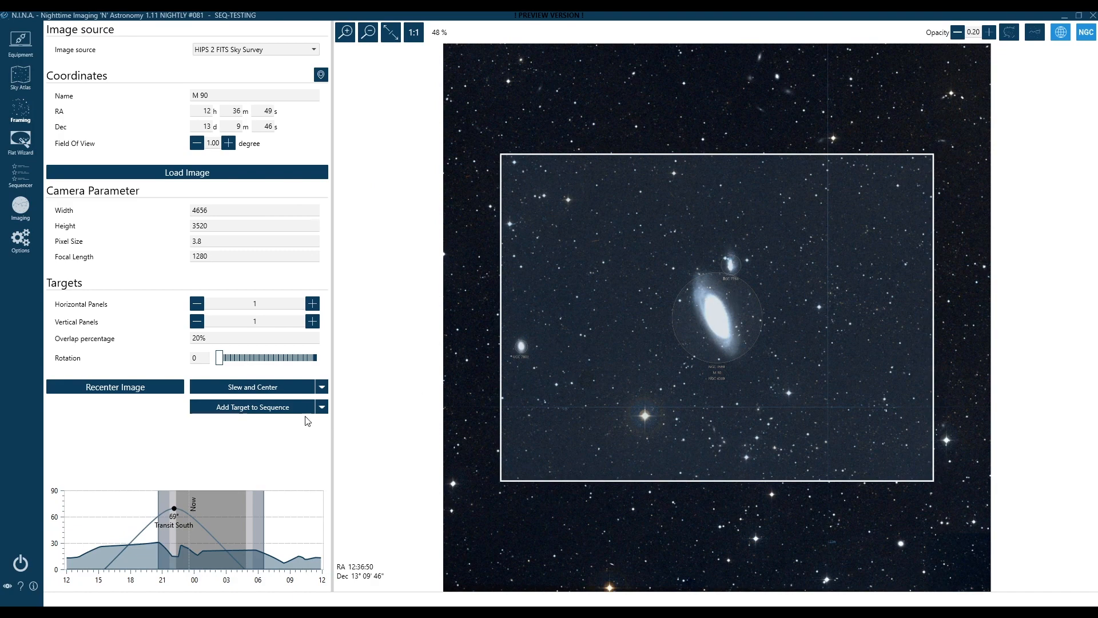
- Add the framed M 90 target to the advanced Sequencer using the My Broadband Target template
{"action": "left_click", "coordinate": [283, 414]}
{"action": "mouse_move", "coordinate": [308, 438]}
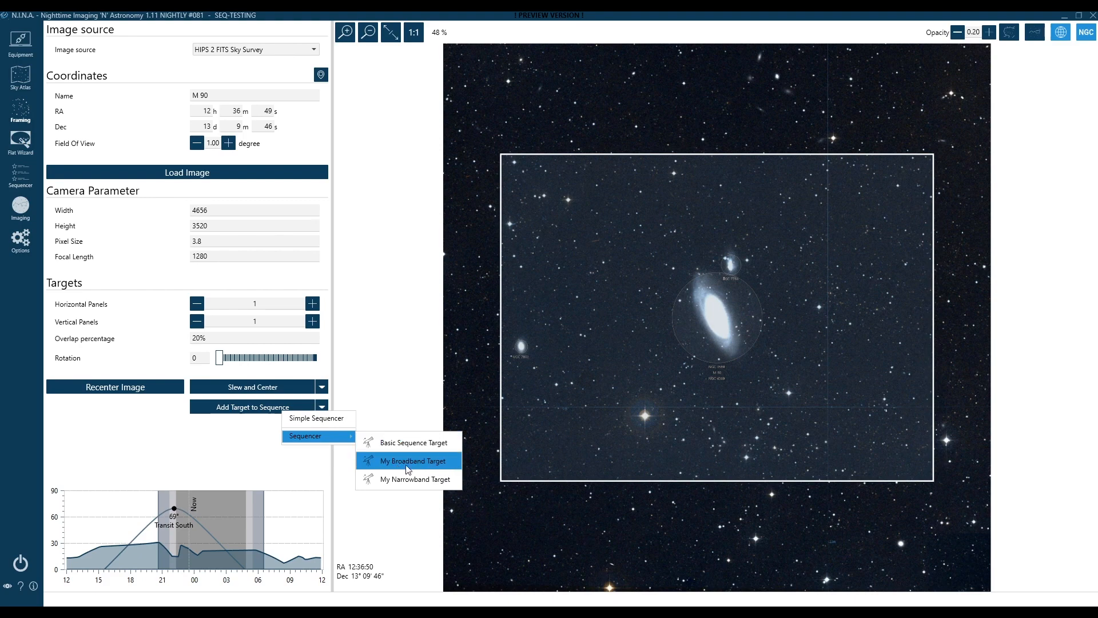
{"action": "left_click", "coordinate": [436, 466]}
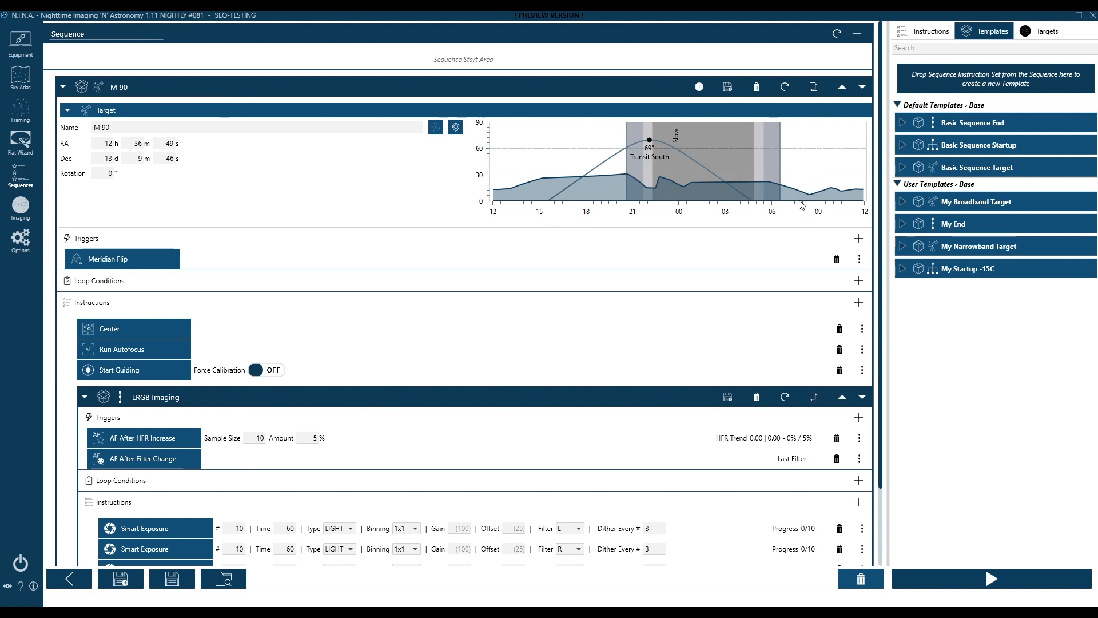
- Add the My Startup -15C template to the sequence start area and My End to the end area, leaving the sets collapsed
{"action": "scroll", "coordinate": [186, 309], "scroll_direction": "down", "scroll_amount": 3}
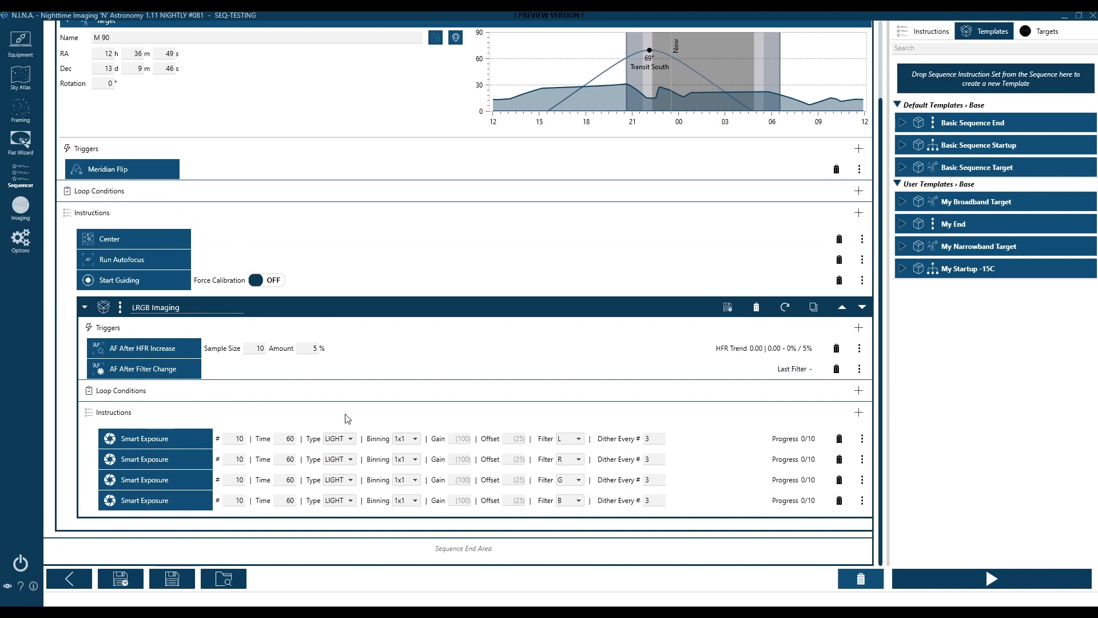
{"action": "scroll", "coordinate": [345, 418], "scroll_direction": "up", "scroll_amount": 3}
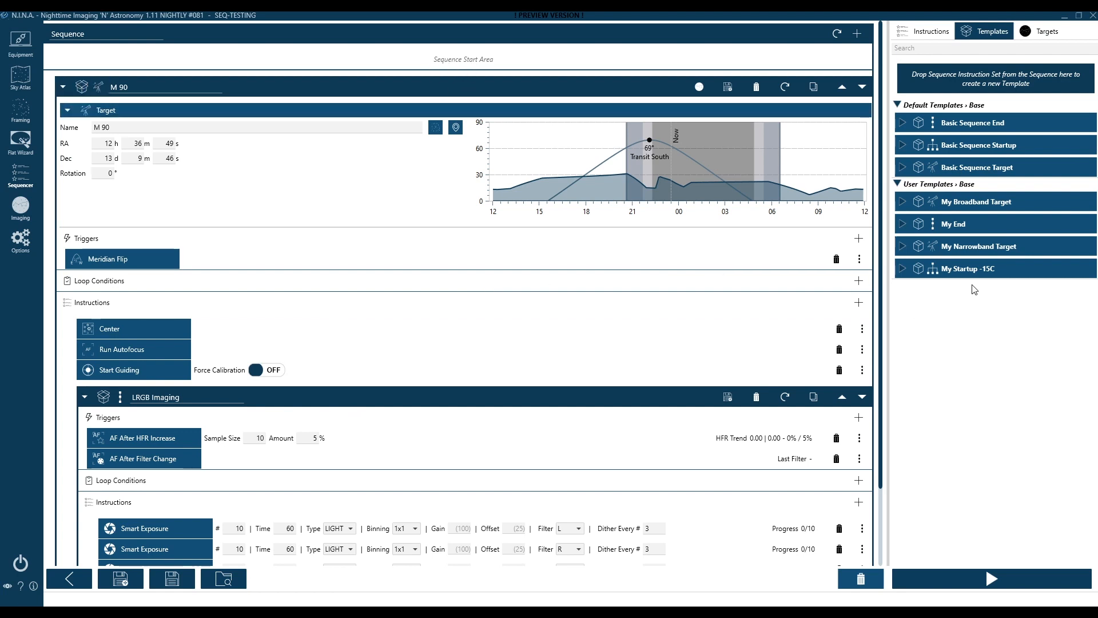
{"action": "left_click_drag", "start_coordinate": [911, 269], "coordinate": [511, 93]}
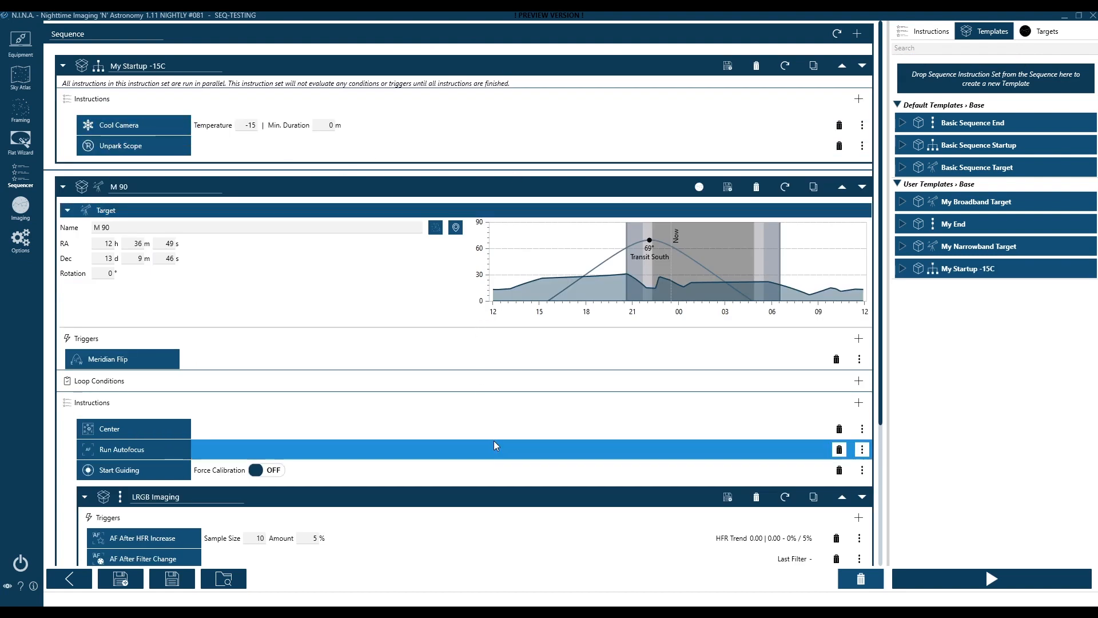
{"action": "scroll", "coordinate": [493, 440], "scroll_direction": "down", "scroll_amount": 5}
{"action": "left_click_drag", "start_coordinate": [929, 234], "coordinate": [405, 550]}
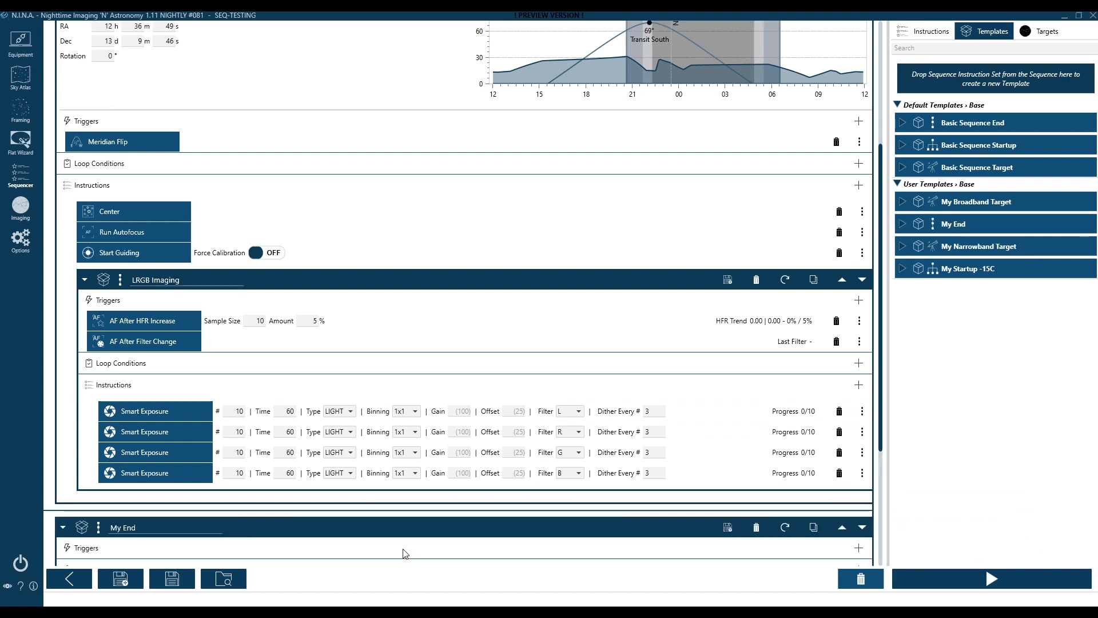
{"action": "scroll", "coordinate": [403, 544], "scroll_direction": "down", "scroll_amount": 5}
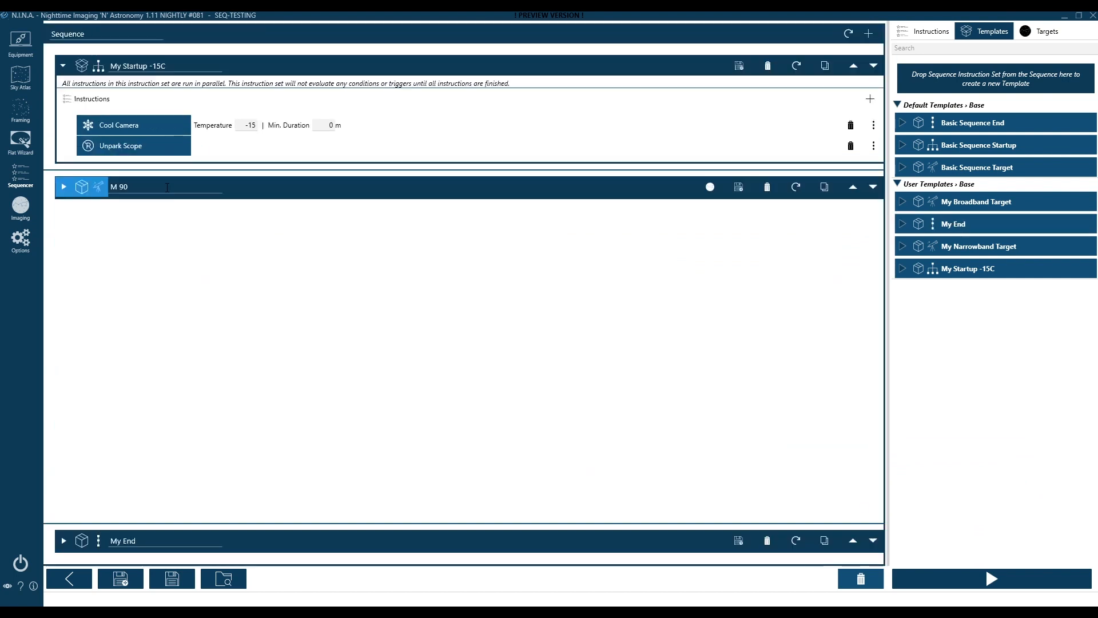
{"action": "left_click", "coordinate": [83, 67]}
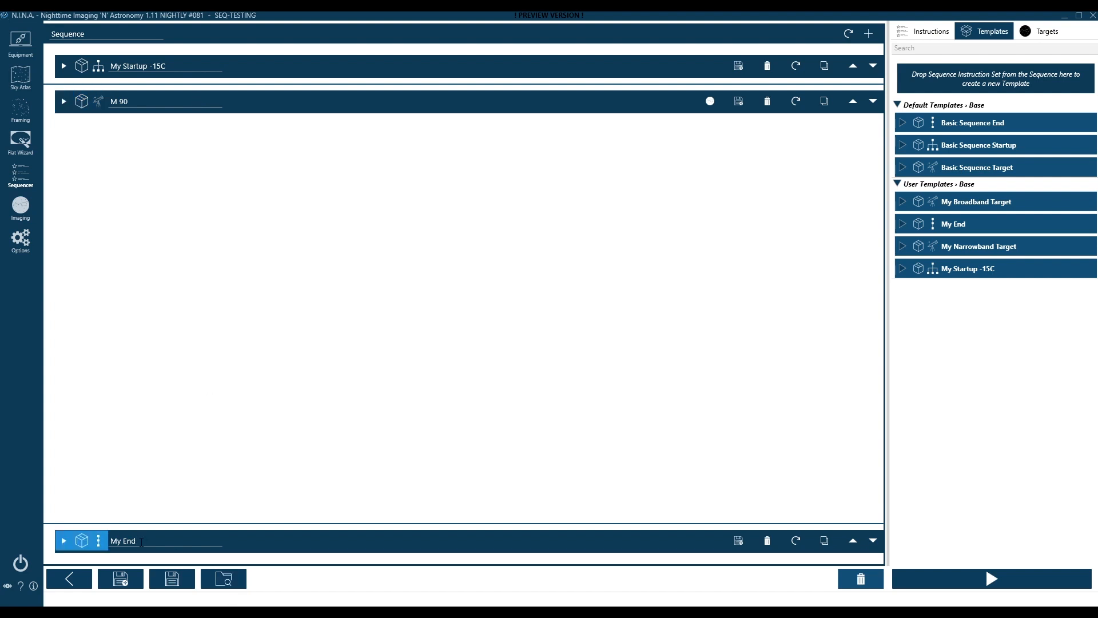
- Search the Sky Atlas for M8 and set the Lagoon Nebula as the framing assistant's target
{"action": "left_click", "coordinate": [21, 77]}
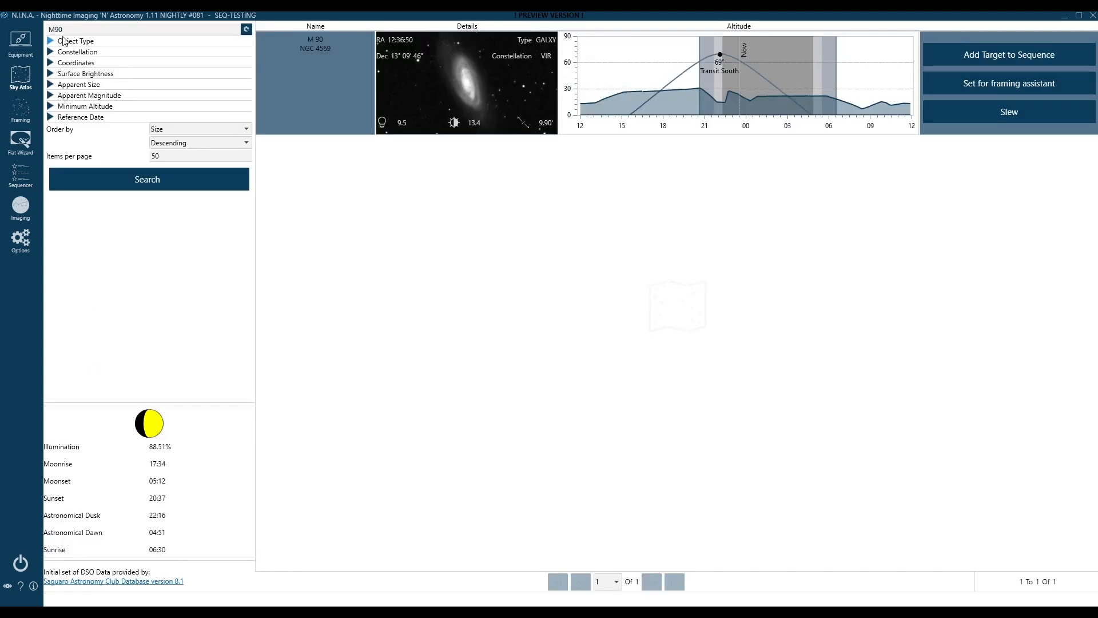
{"action": "left_click", "coordinate": [92, 28]}
{"action": "double_click", "coordinate": [93, 28]}
{"action": "type", "text": "M8"}
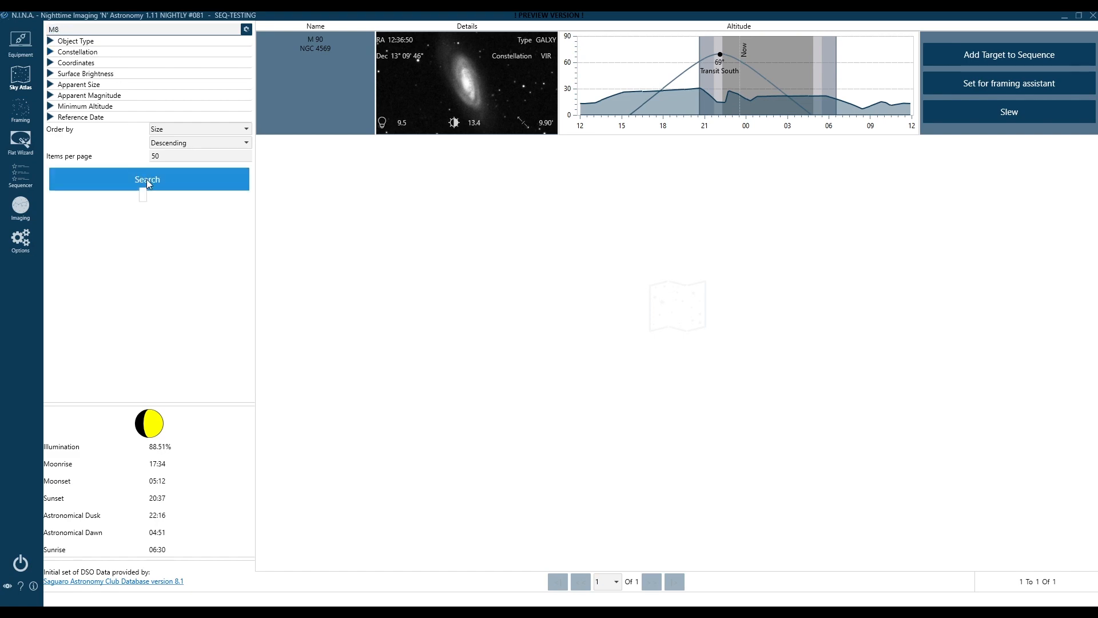
{"action": "left_click", "coordinate": [147, 179]}
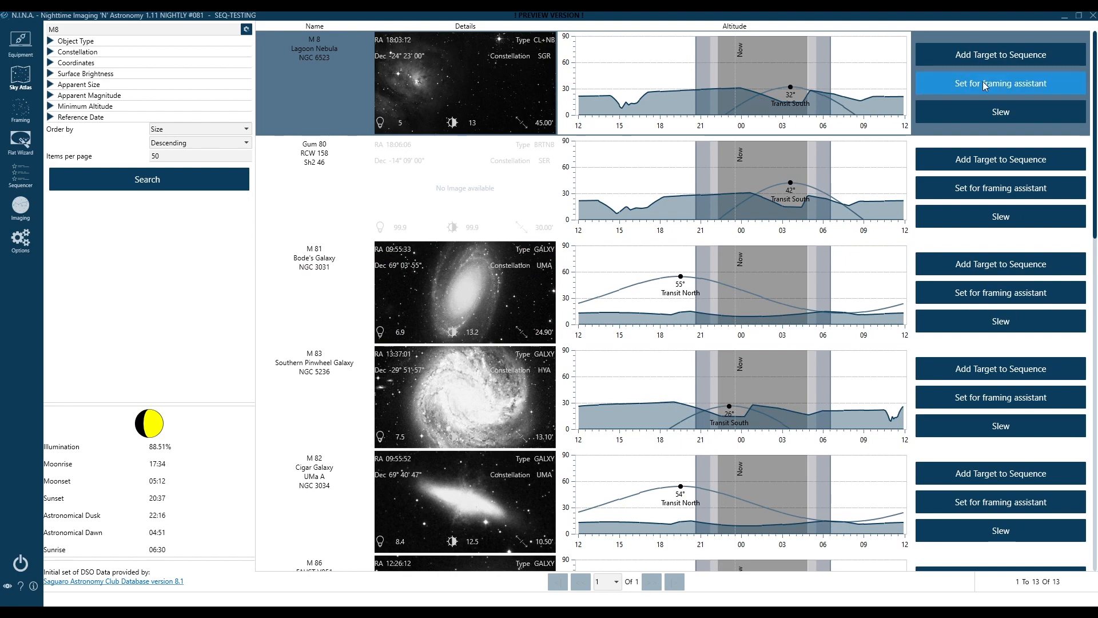
{"action": "left_click", "coordinate": [1000, 83]}
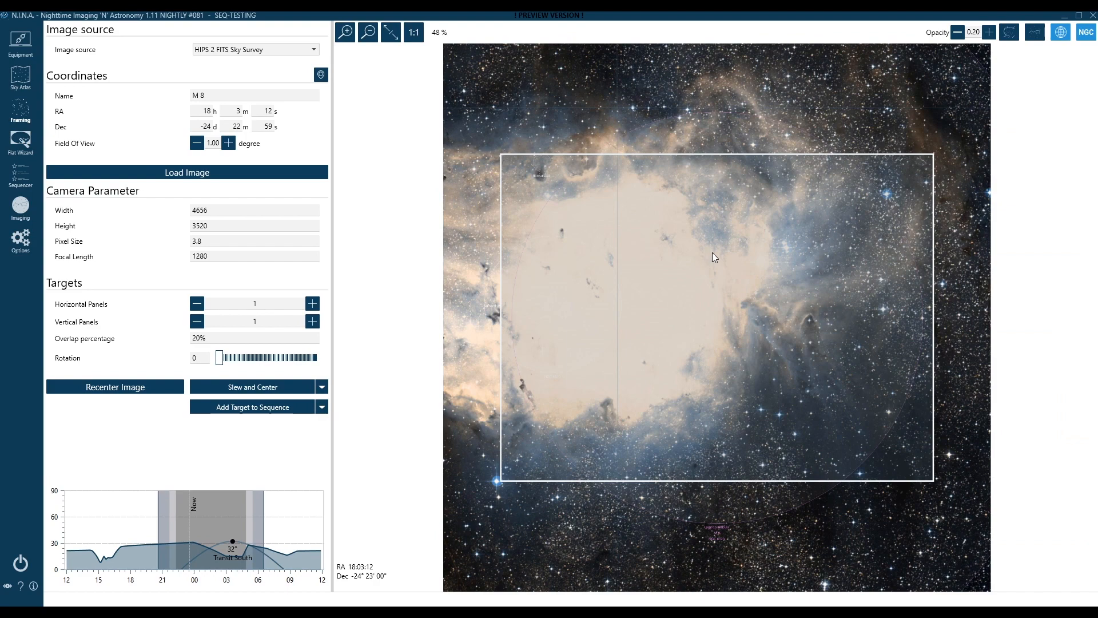
- Add the framed M 8 target to the advanced Sequencer using the My Narrowband Target template, and review its instructions
{"action": "left_click", "coordinate": [280, 407]}
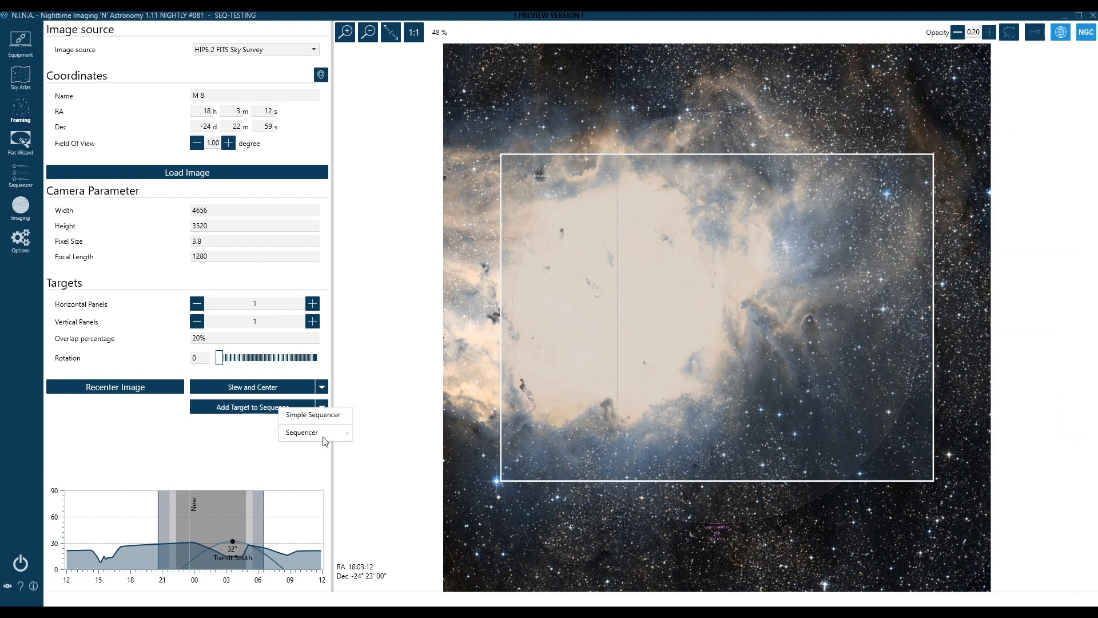
{"action": "mouse_move", "coordinate": [325, 437]}
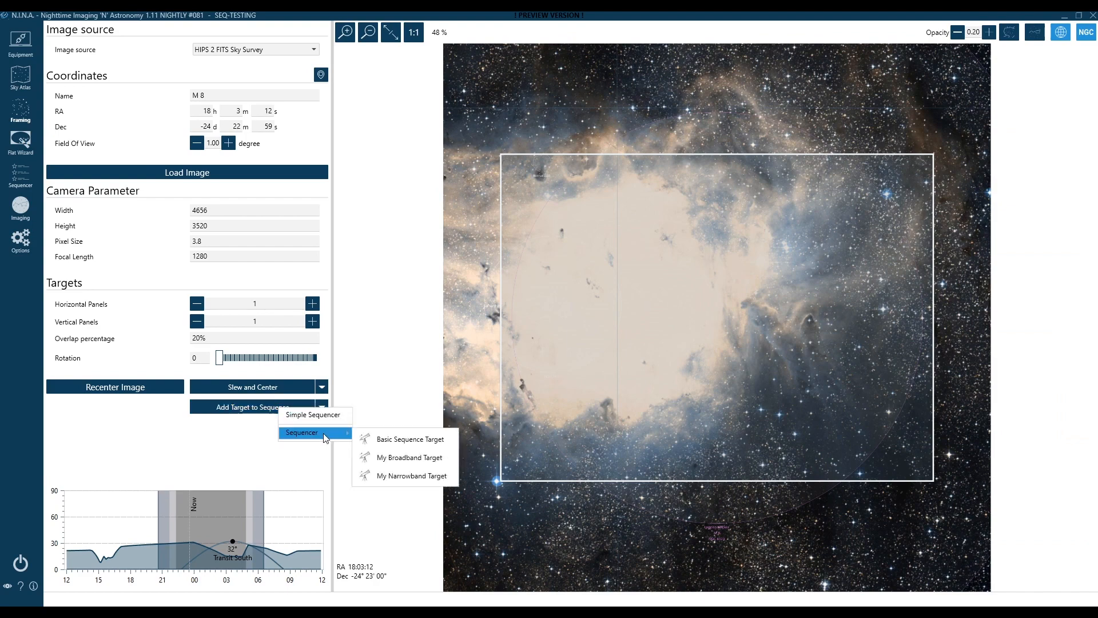
{"action": "left_click", "coordinate": [428, 476]}
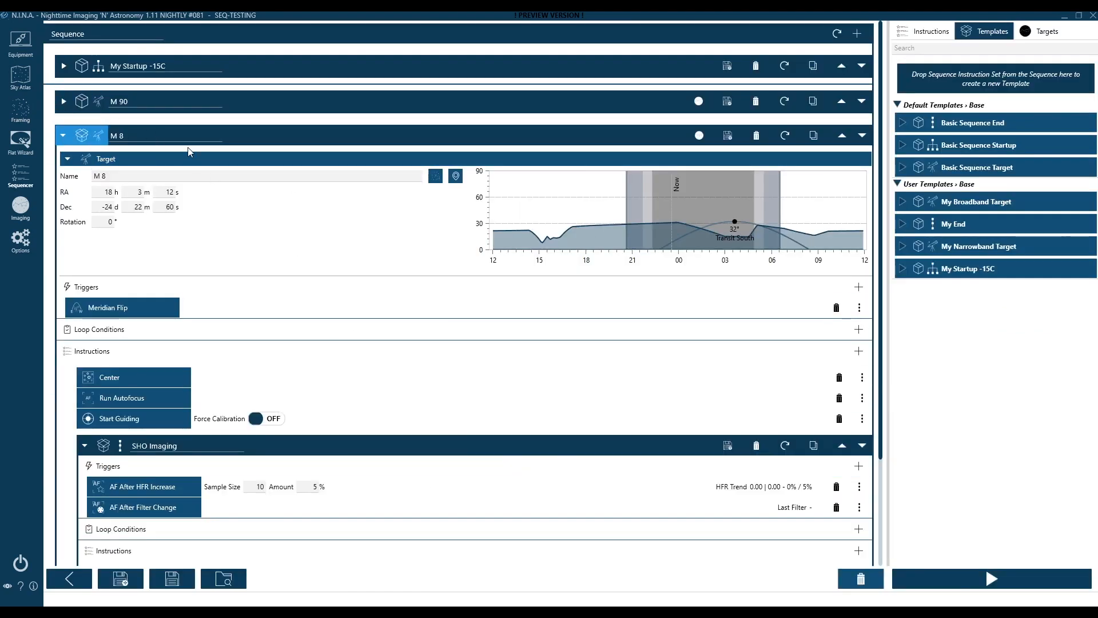
{"action": "left_click", "coordinate": [74, 136]}
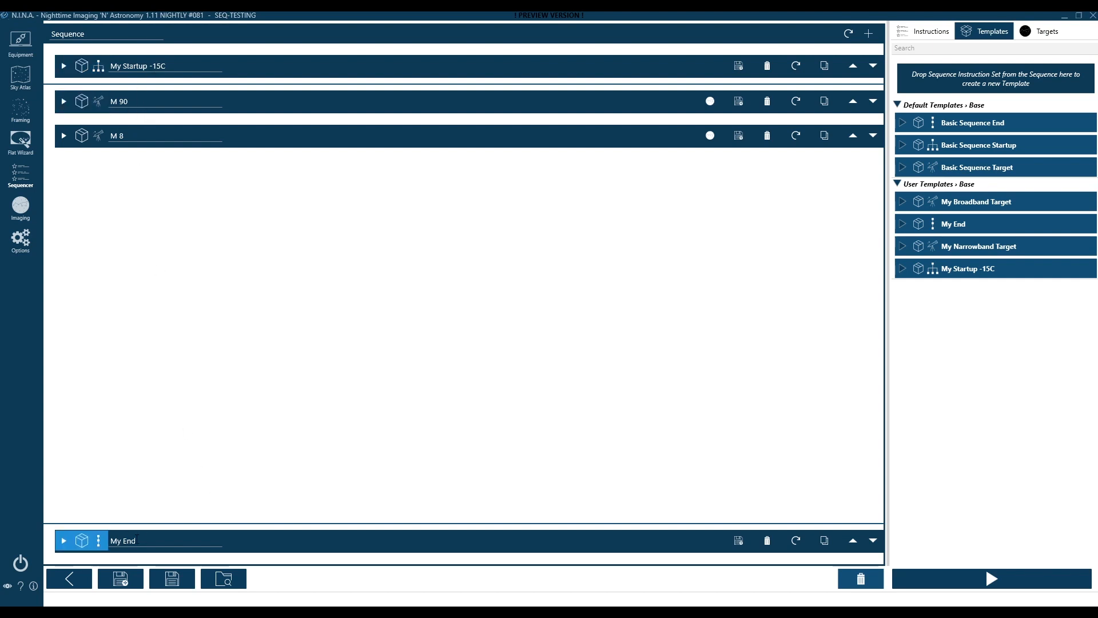
{"action": "left_click", "coordinate": [81, 140]}
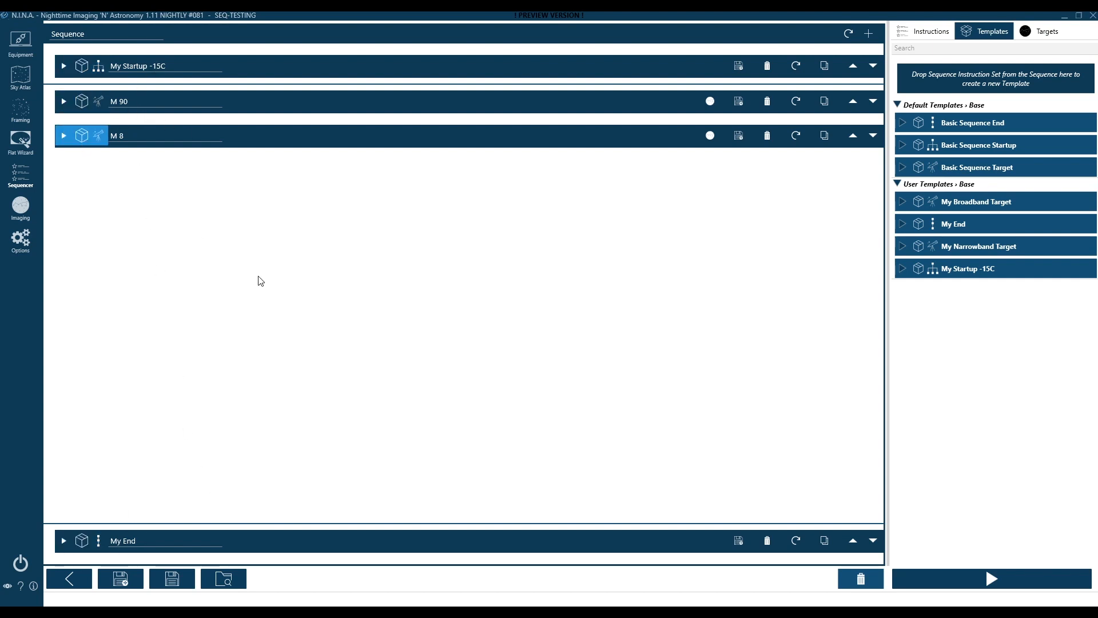
{"action": "scroll", "coordinate": [290, 378], "scroll_direction": "down", "scroll_amount": 2}
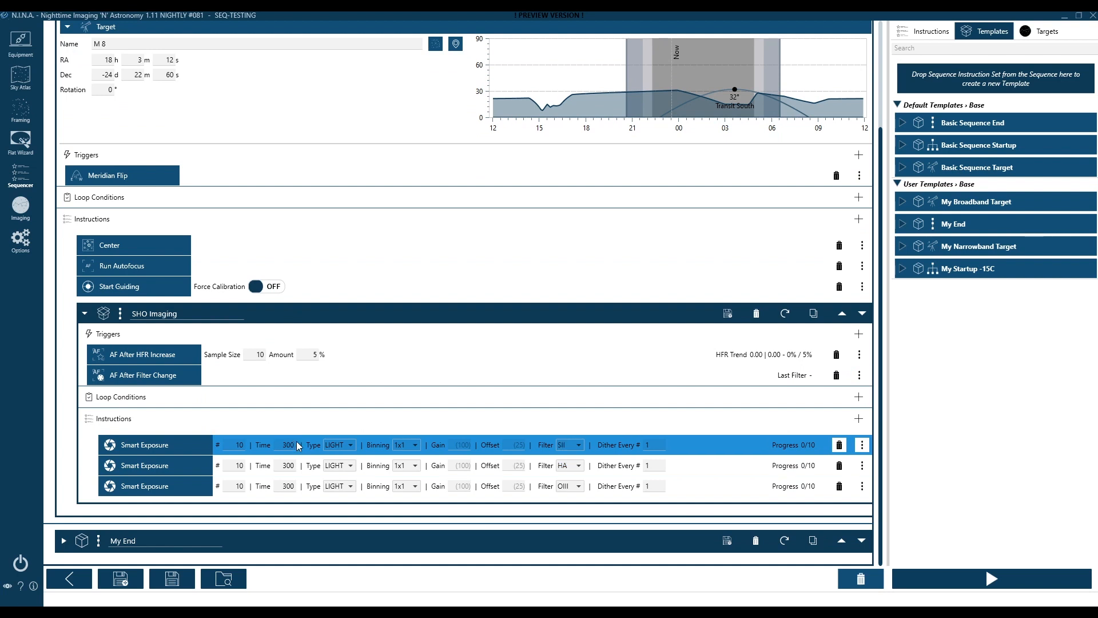
{"action": "scroll", "coordinate": [246, 389], "scroll_direction": "up", "scroll_amount": 3}
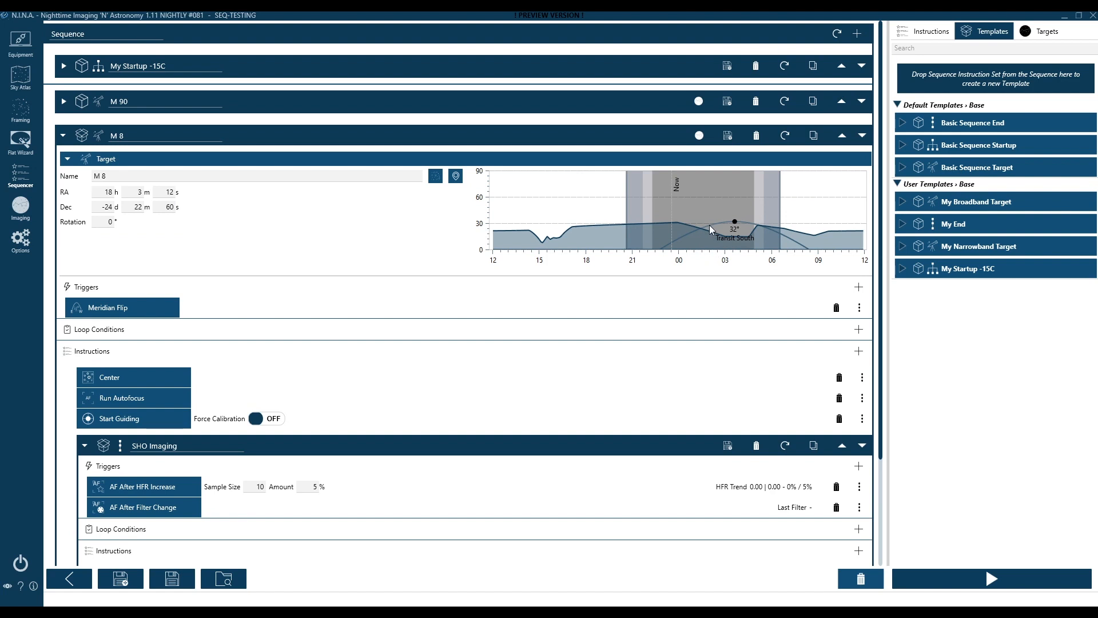
{"action": "left_click", "coordinate": [82, 136]}
- Add a Loop Until Time condition of 2:00:00 to the LRGB Imaging set in M 90, and collapse the target
{"action": "left_click", "coordinate": [83, 102]}
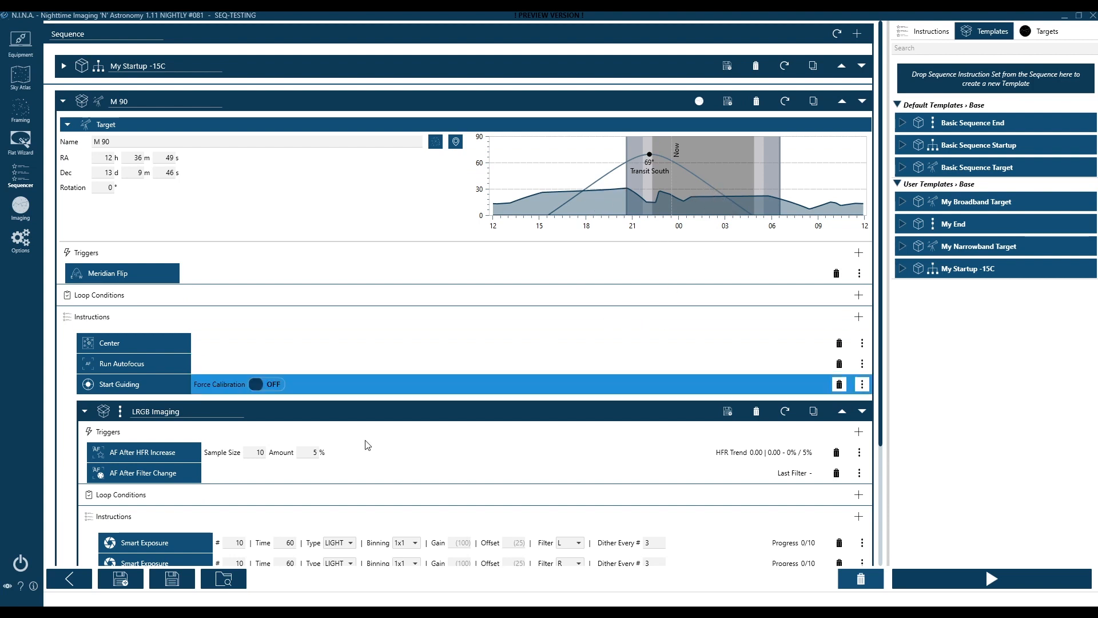
{"action": "scroll", "coordinate": [228, 448], "scroll_direction": "down", "scroll_amount": 2}
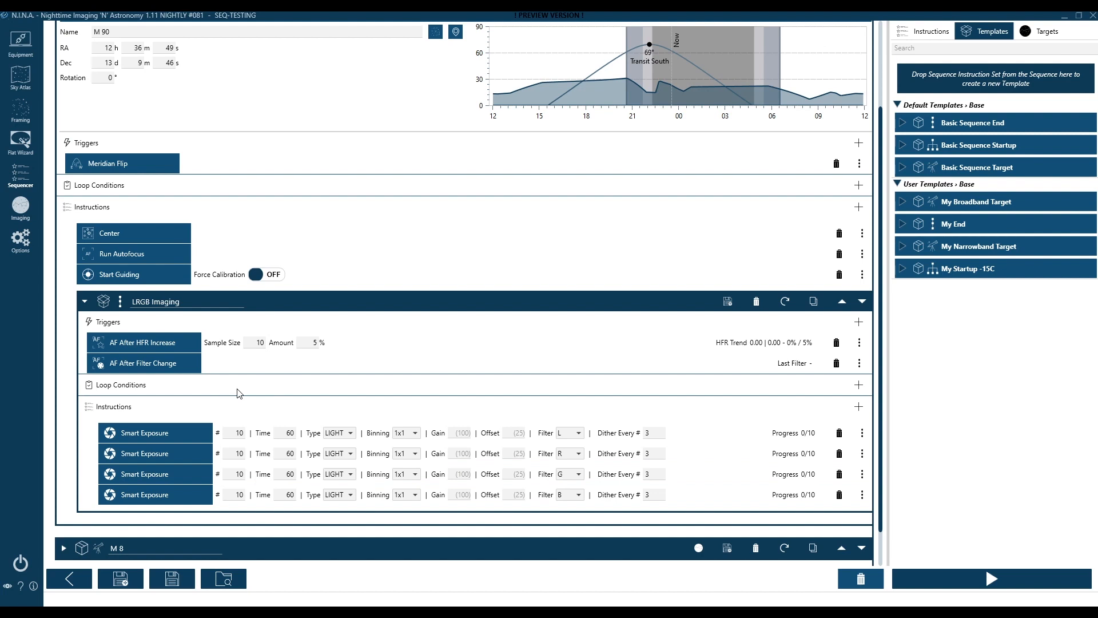
{"action": "left_click", "coordinate": [859, 385]}
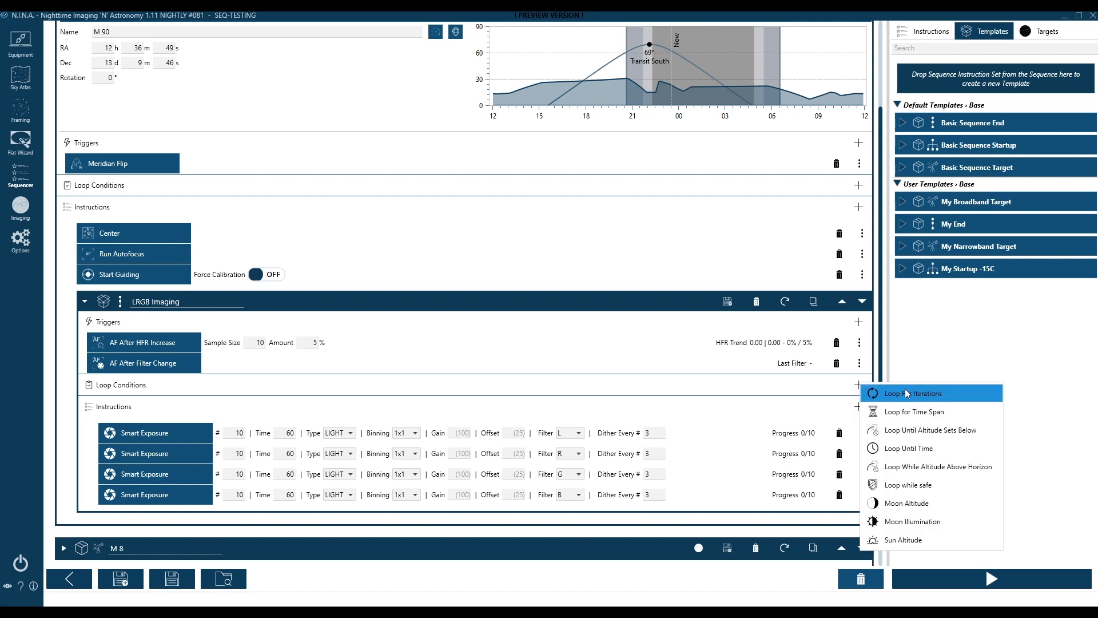
{"action": "left_click", "coordinate": [910, 448]}
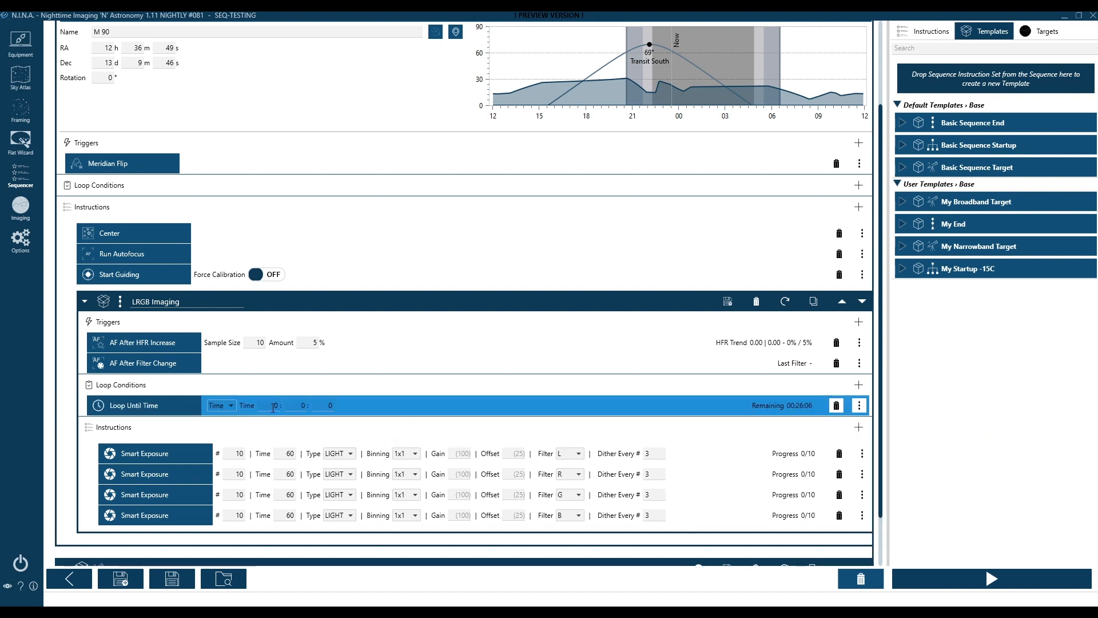
{"action": "left_click", "coordinate": [304, 405]}
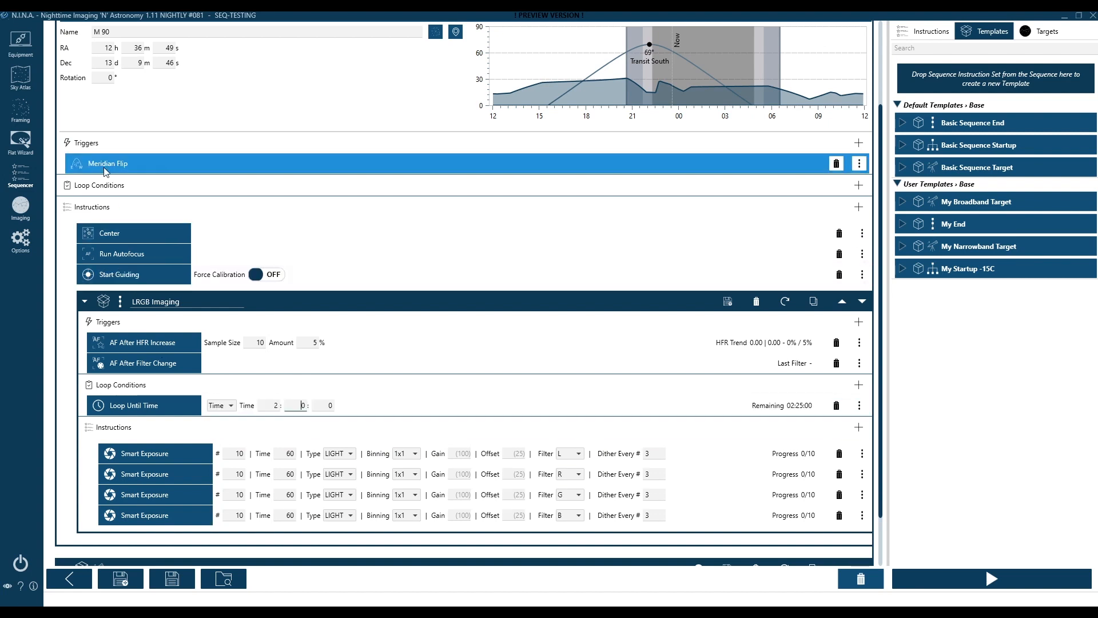
{"action": "scroll", "coordinate": [137, 240], "scroll_direction": "up", "scroll_amount": 2}
{"action": "scroll", "coordinate": [115, 317], "scroll_direction": "down", "scroll_amount": 5}
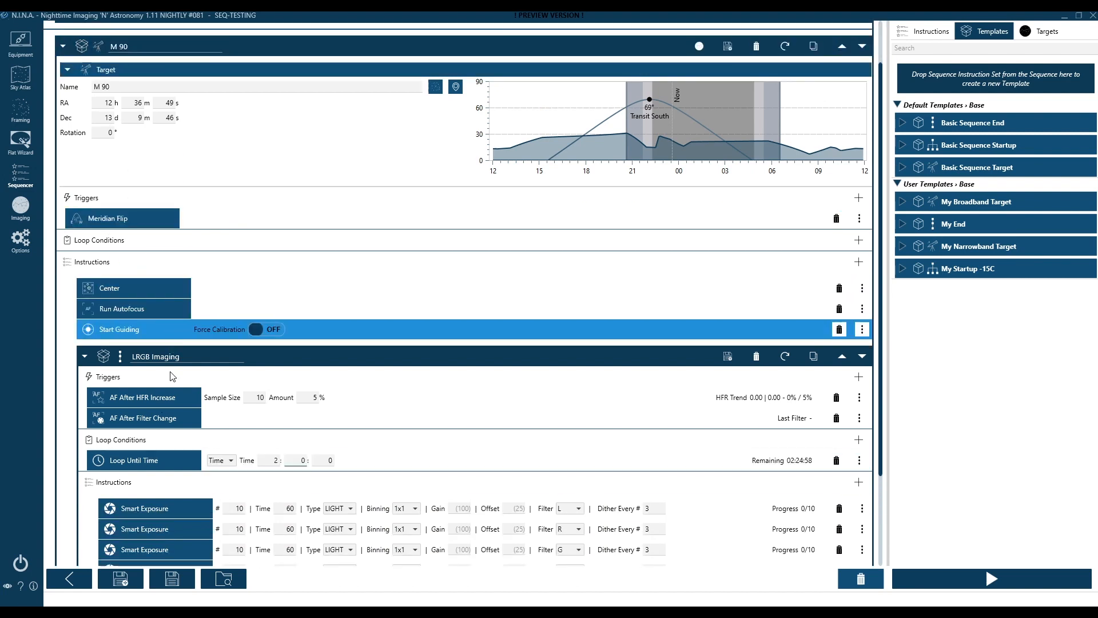
{"action": "scroll", "coordinate": [114, 314], "scroll_direction": "up", "scroll_amount": 5}
{"action": "left_click", "coordinate": [85, 103]}
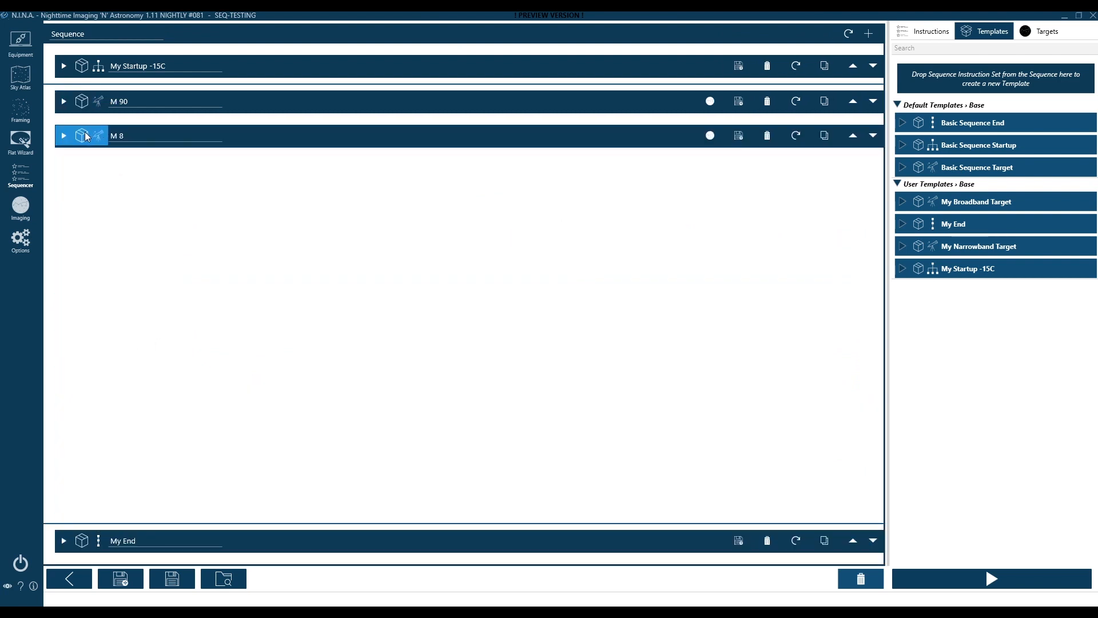
- Add a Loop Until Time condition based on Astronomical Dawn to the SHO Imaging set in M 8, and collapse the target
{"action": "left_click", "coordinate": [87, 136]}
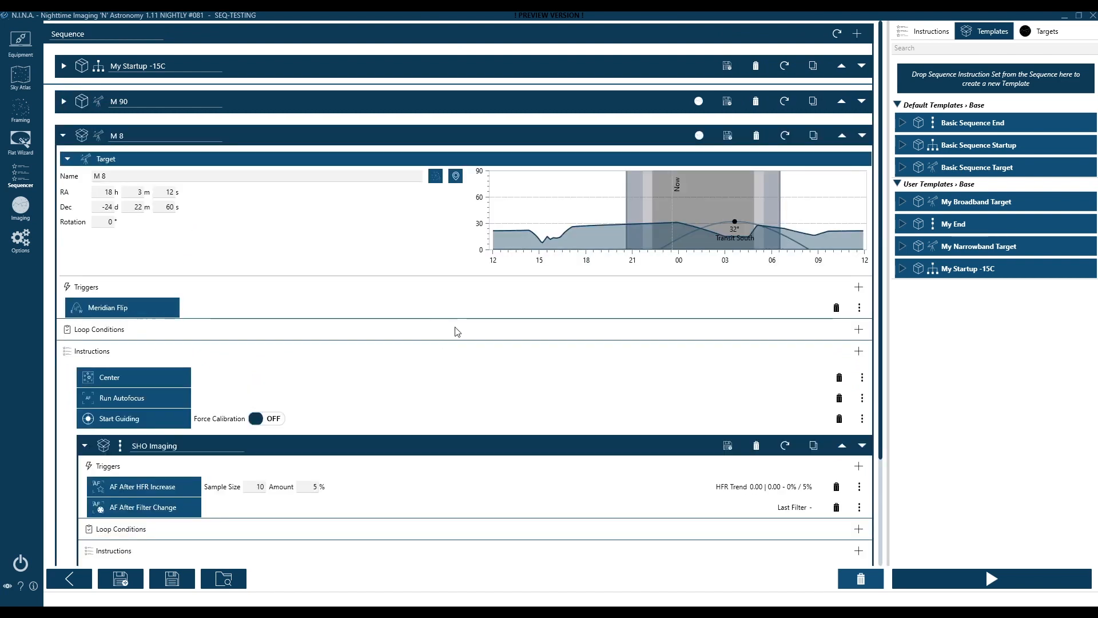
{"action": "scroll", "coordinate": [400, 492], "scroll_direction": "down", "scroll_amount": 4}
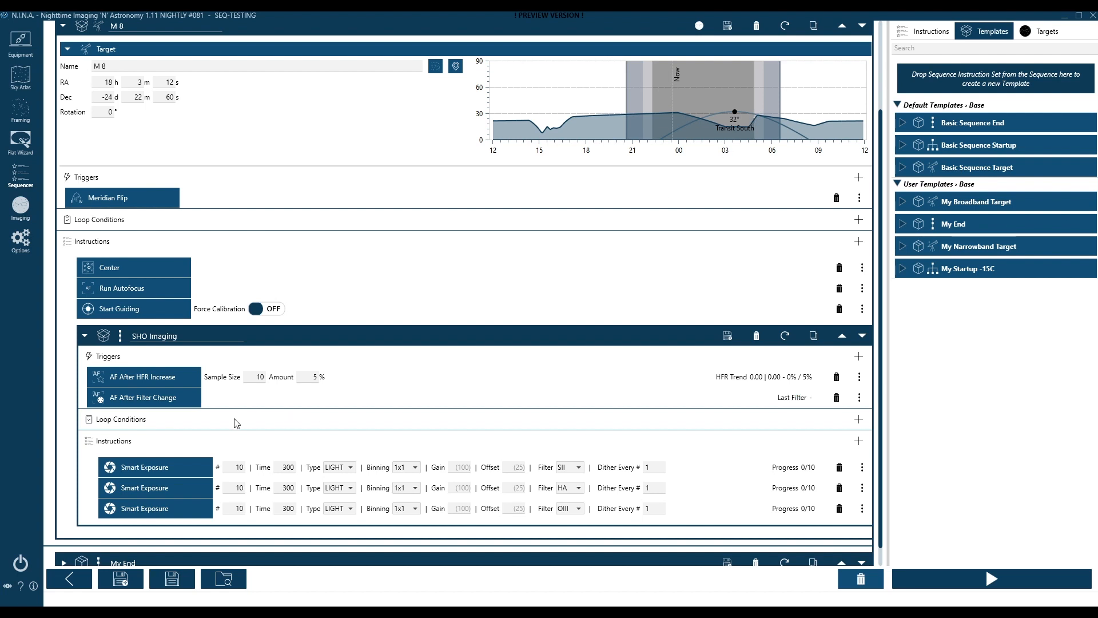
{"action": "left_click", "coordinate": [859, 419]}
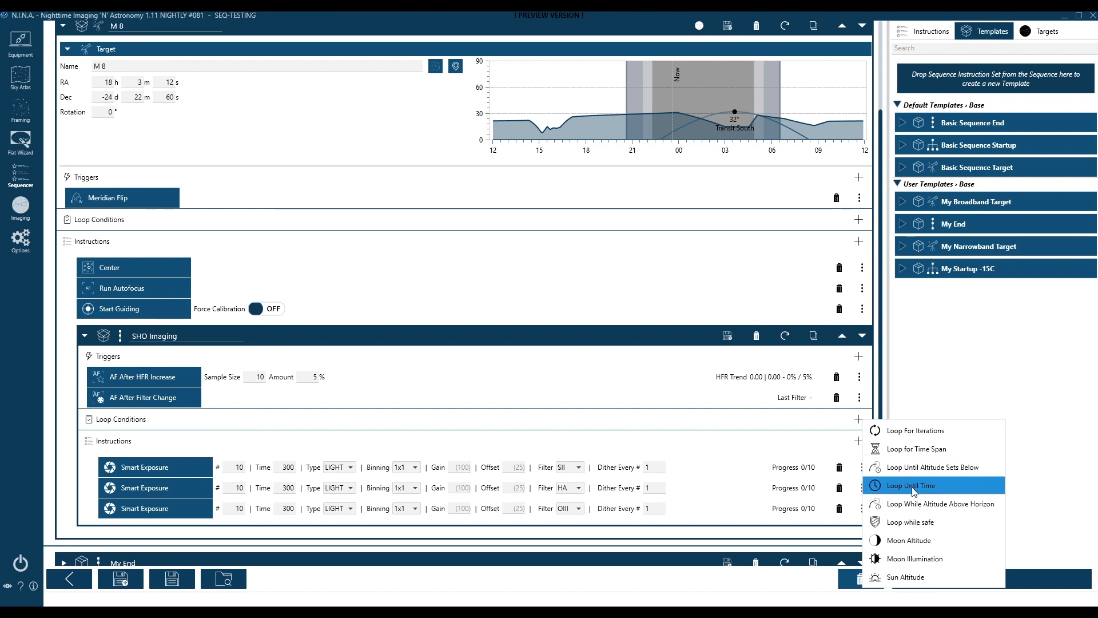
{"action": "left_click", "coordinate": [912, 486]}
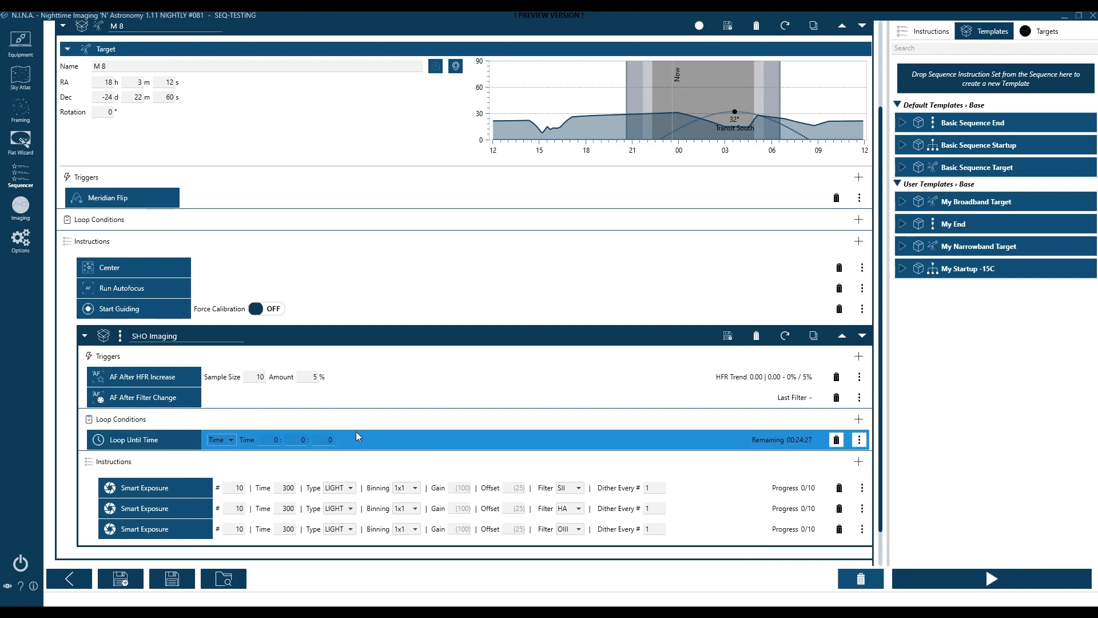
{"action": "left_click", "coordinate": [230, 440]}
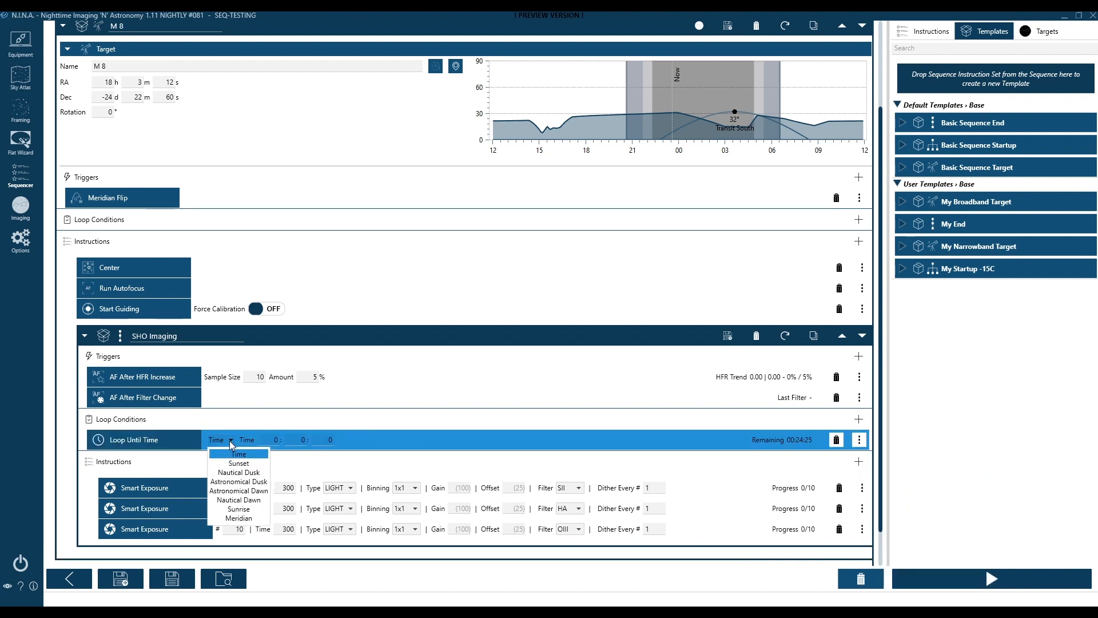
{"action": "left_click", "coordinate": [250, 490]}
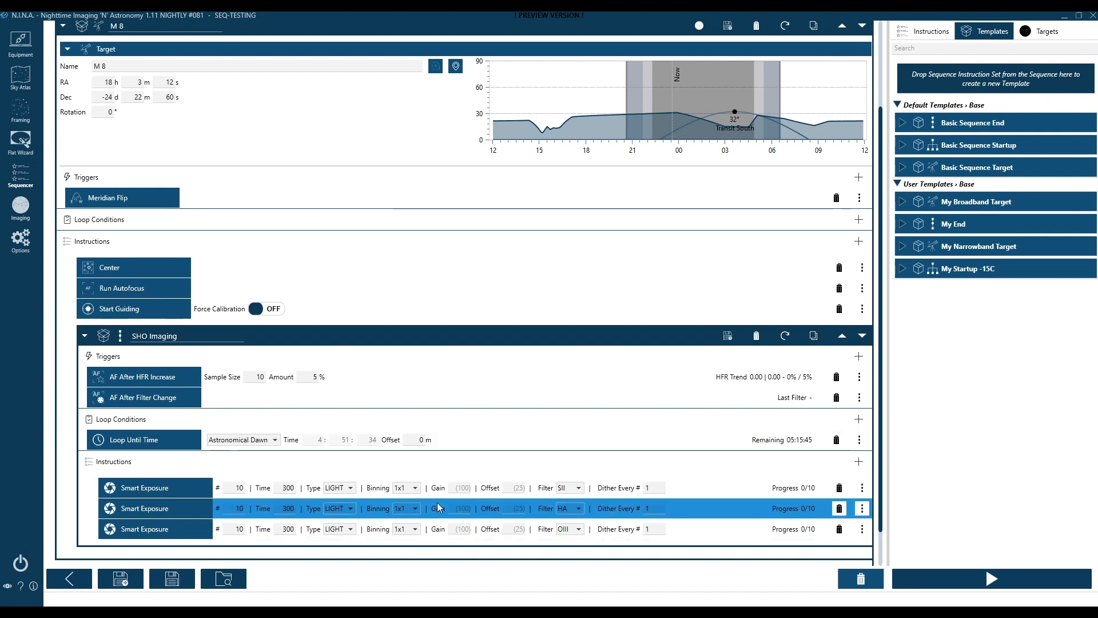
{"action": "scroll", "coordinate": [89, 212], "scroll_direction": "up", "scroll_amount": 3}
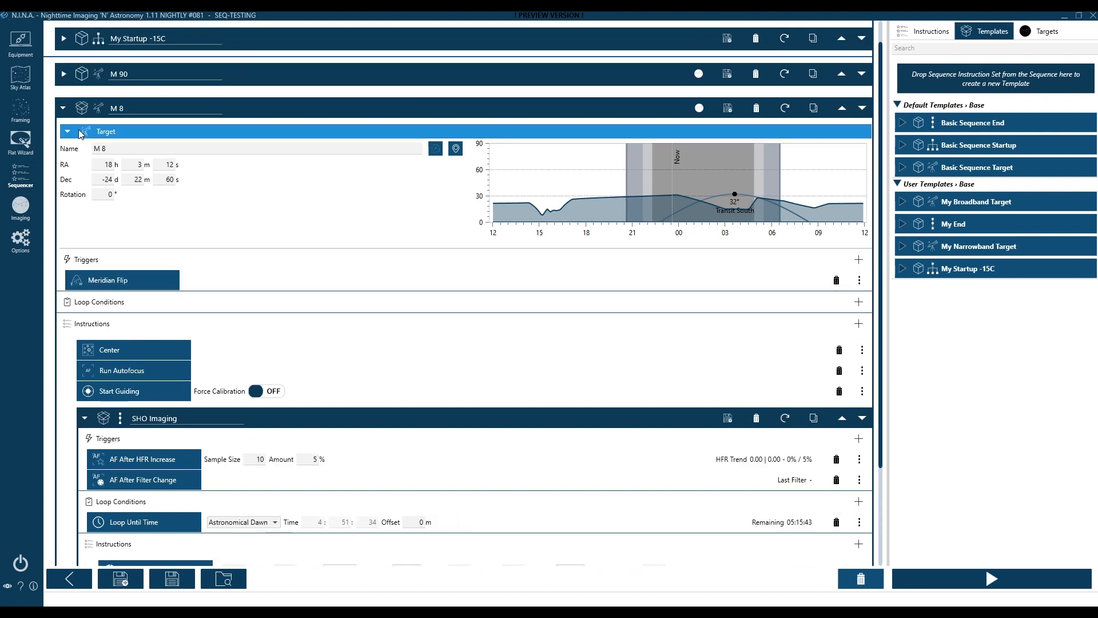
{"action": "left_click", "coordinate": [80, 108]}
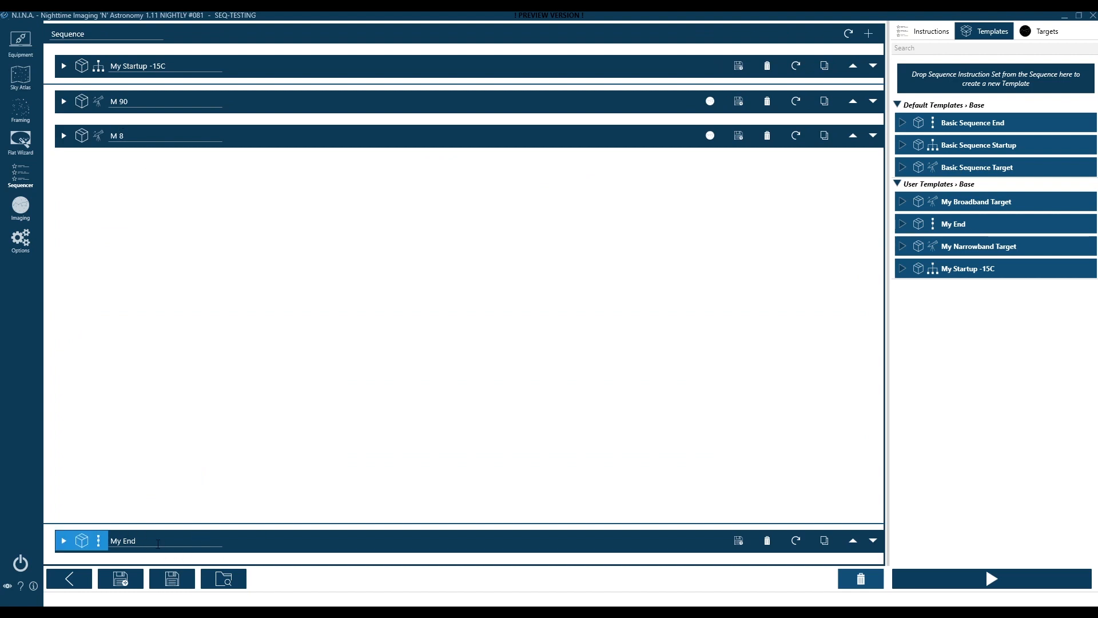
- Examine the loop condition types available for the SHO Imaging set in M 8
{"action": "left_click", "coordinate": [77, 135]}
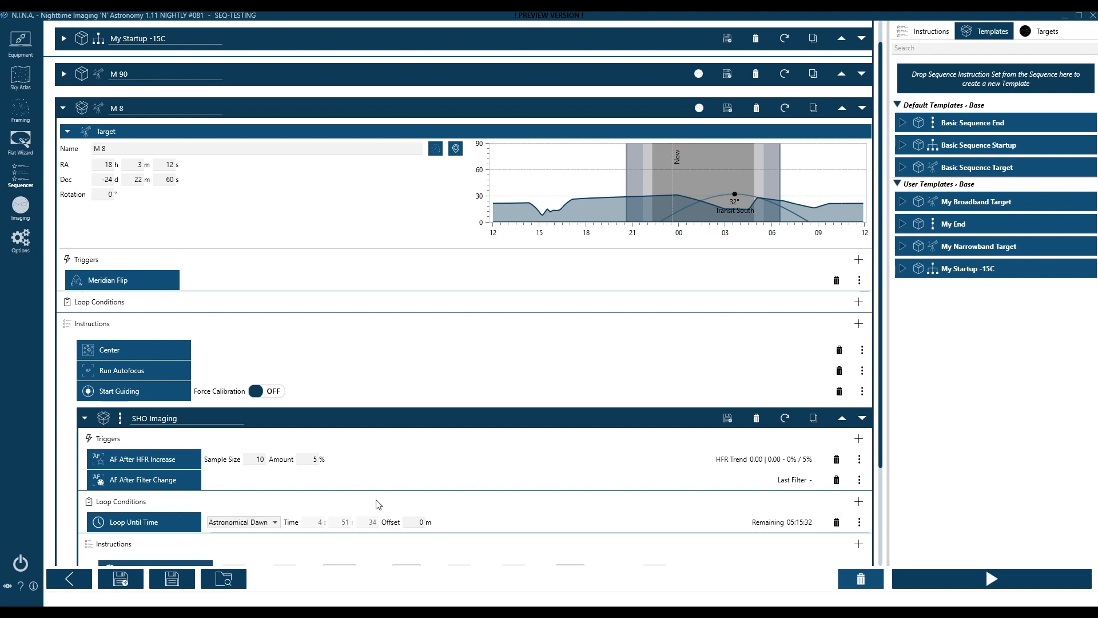
{"action": "left_click", "coordinate": [872, 502]}
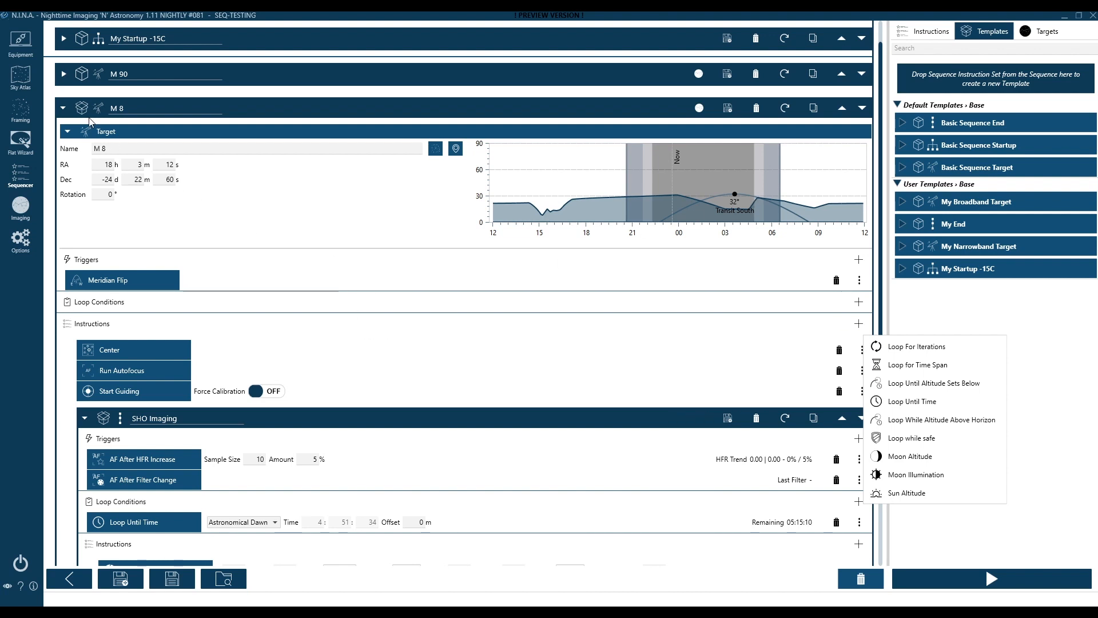
{"action": "left_click", "coordinate": [84, 73]}
{"action": "left_click", "coordinate": [83, 73]}
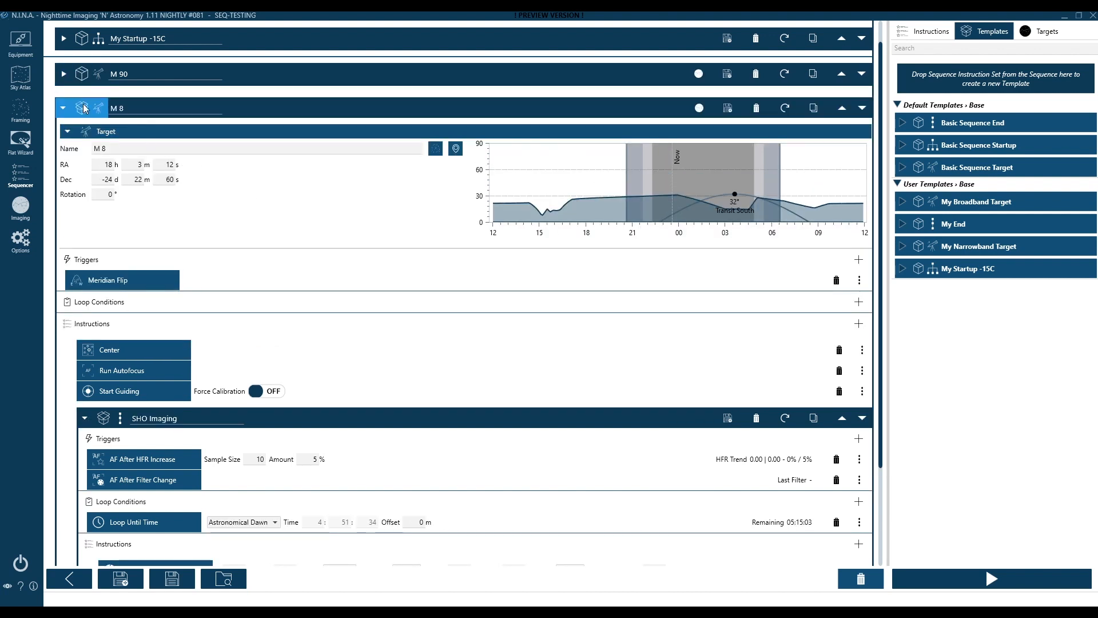
- Collapse M 8, add a Sequential Instruction Set above M 90, and name it "Start at Dark"
{"action": "left_click", "coordinate": [85, 108]}
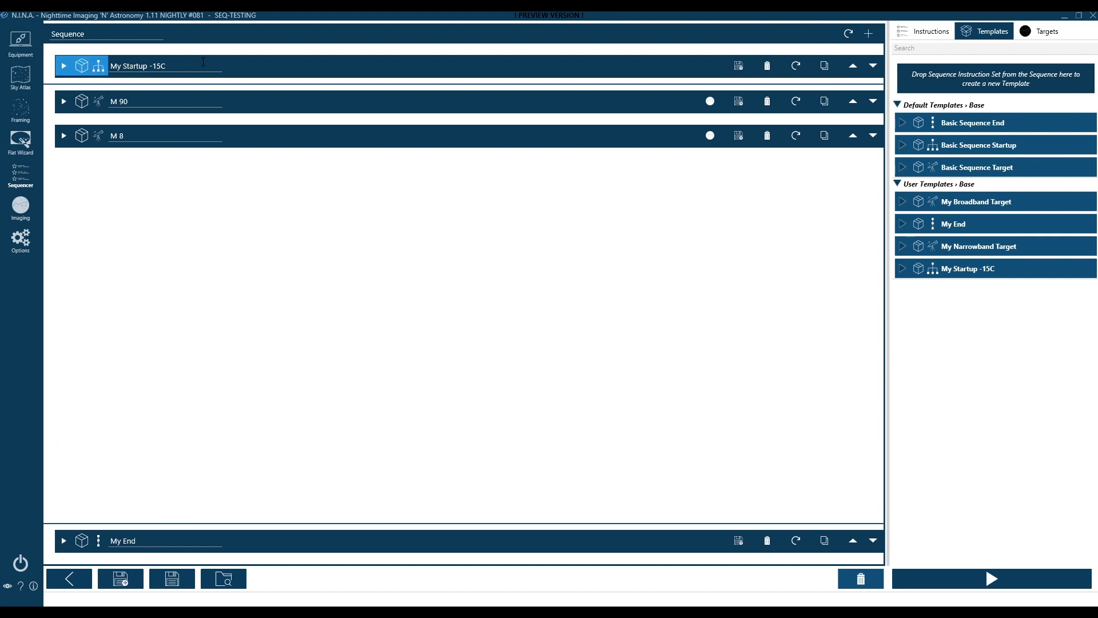
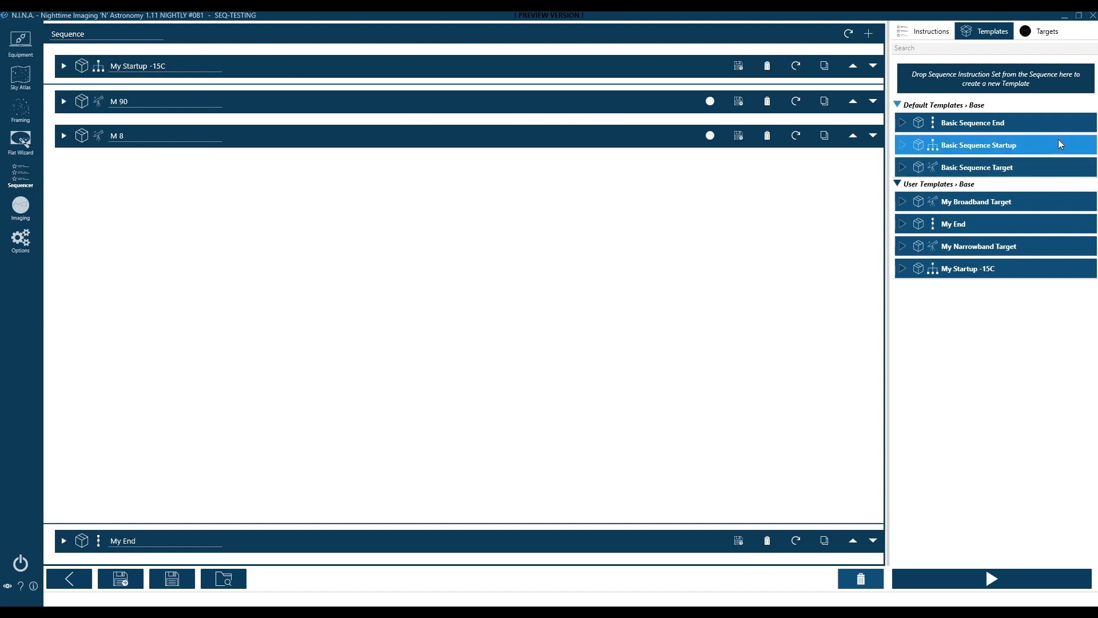
{"action": "left_click", "coordinate": [940, 27]}
{"action": "scroll", "coordinate": [942, 143], "scroll_direction": "up", "scroll_amount": 5}
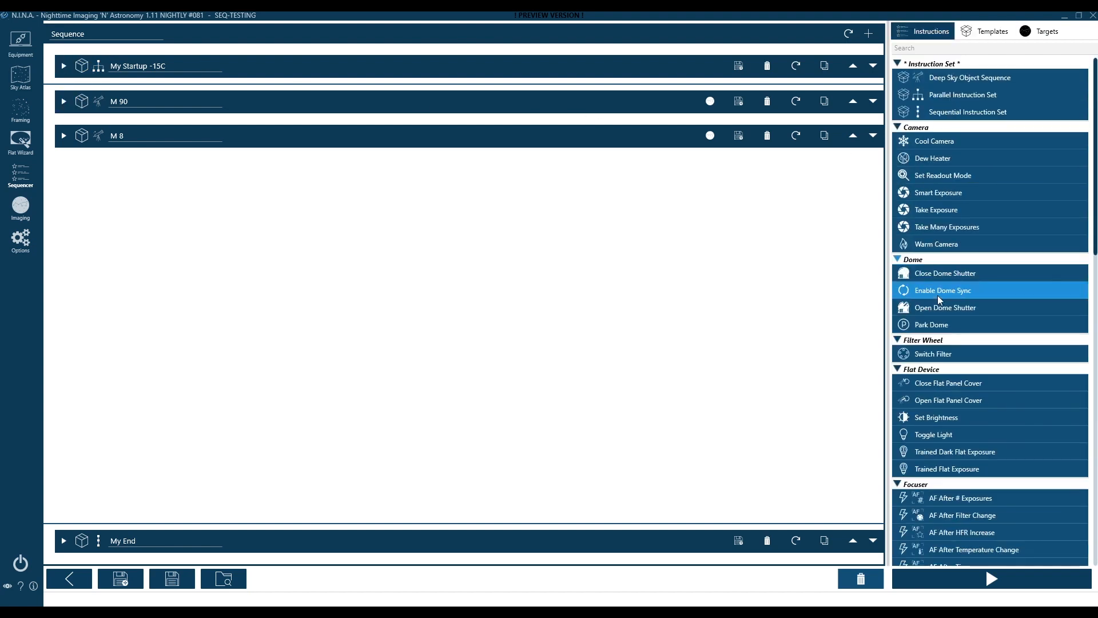
{"action": "left_click_drag", "start_coordinate": [947, 114], "coordinate": [111, 87]}
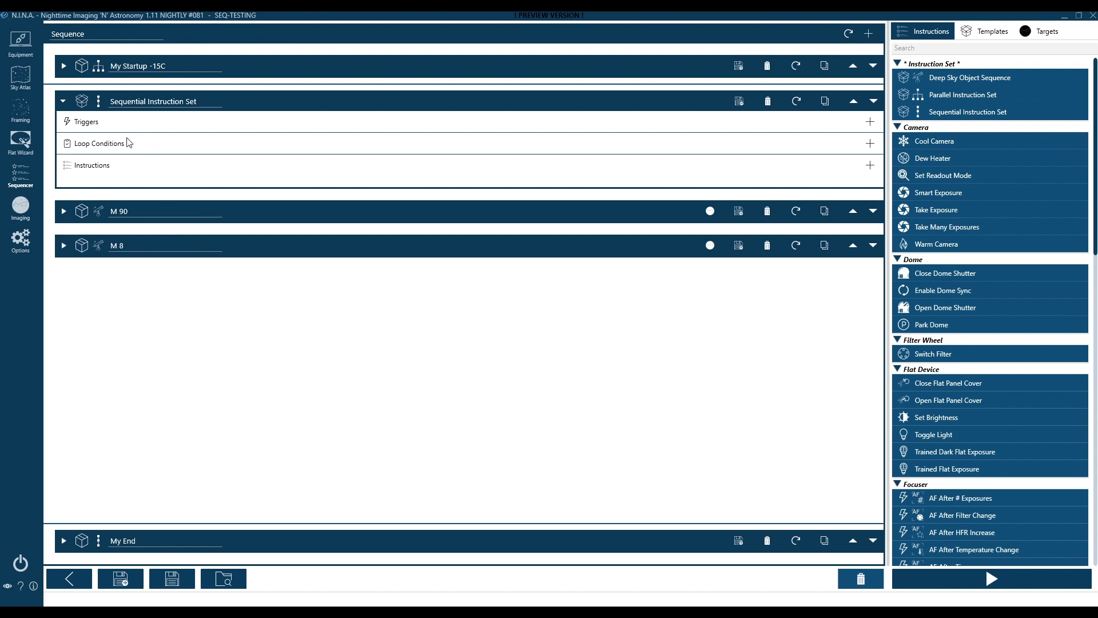
{"action": "left_click", "coordinate": [85, 102]}
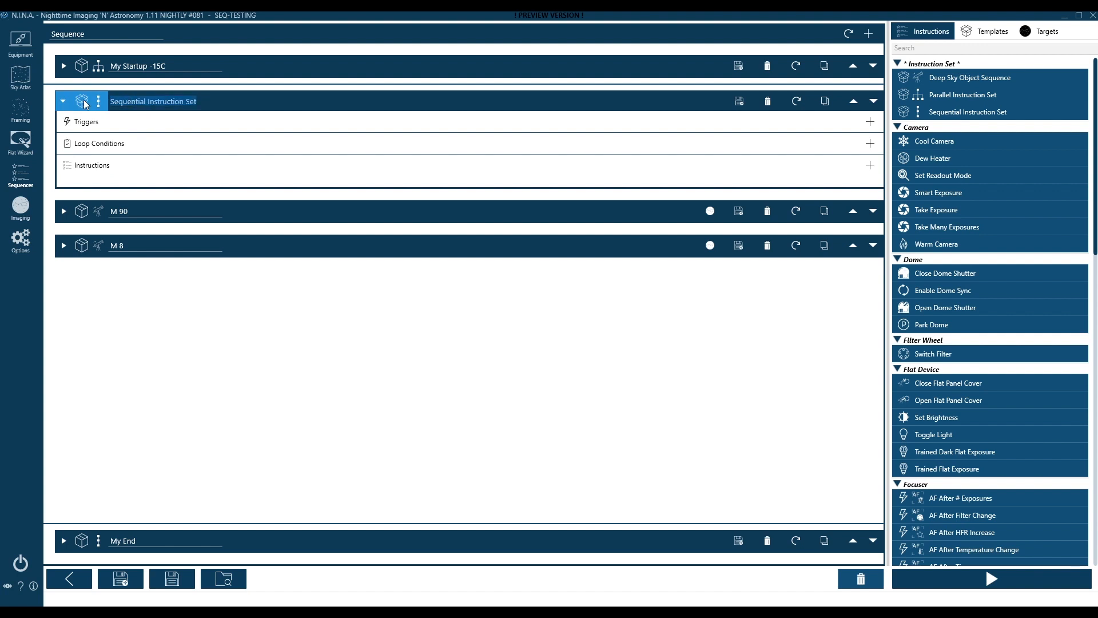
{"action": "type", "text": "Start"}
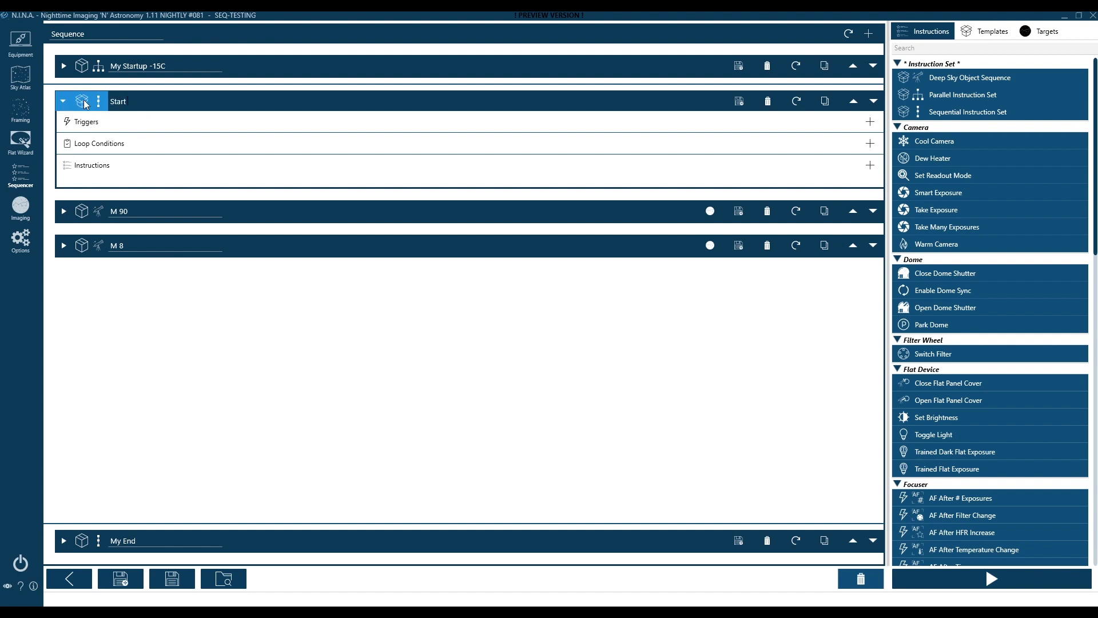
{"action": "type", "text": " at Dark"}
- Add a Wait for Time instruction to the Start at Dark set with Astronomical Dusk as its source
{"action": "scroll", "coordinate": [966, 503], "scroll_direction": "down", "scroll_amount": 15}
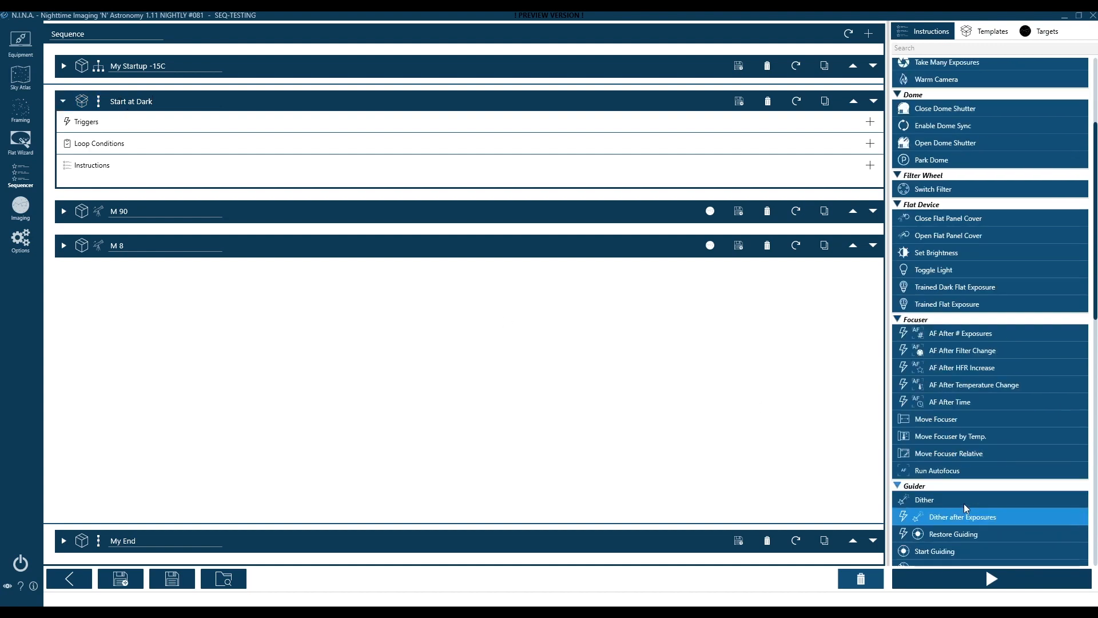
{"action": "scroll", "coordinate": [967, 500], "scroll_direction": "down", "scroll_amount": 2}
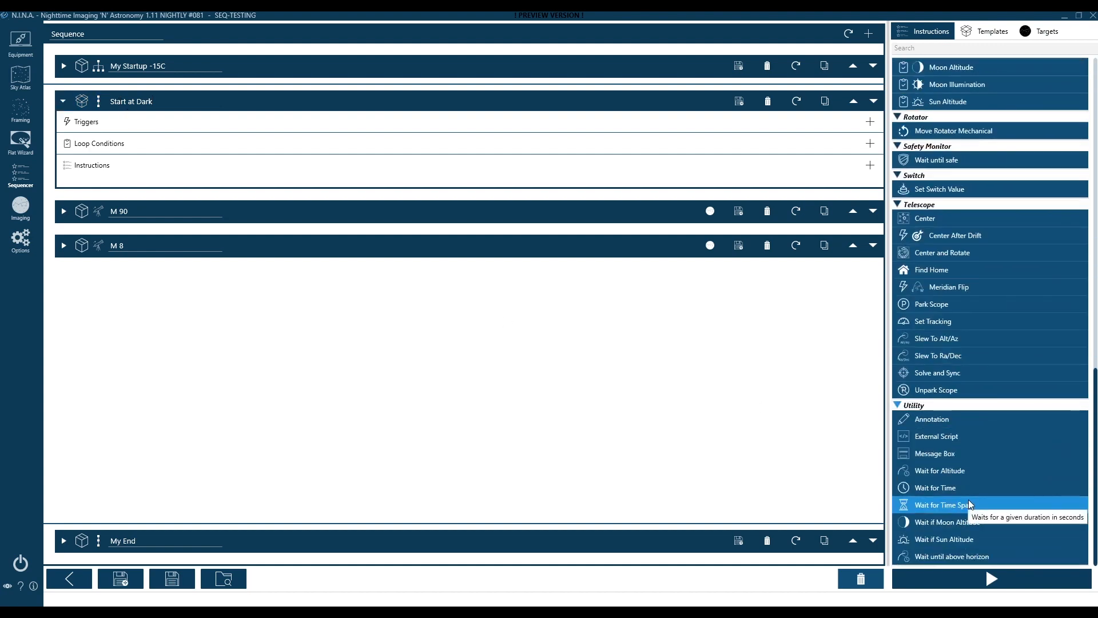
{"action": "left_click_drag", "start_coordinate": [954, 491], "coordinate": [158, 175]}
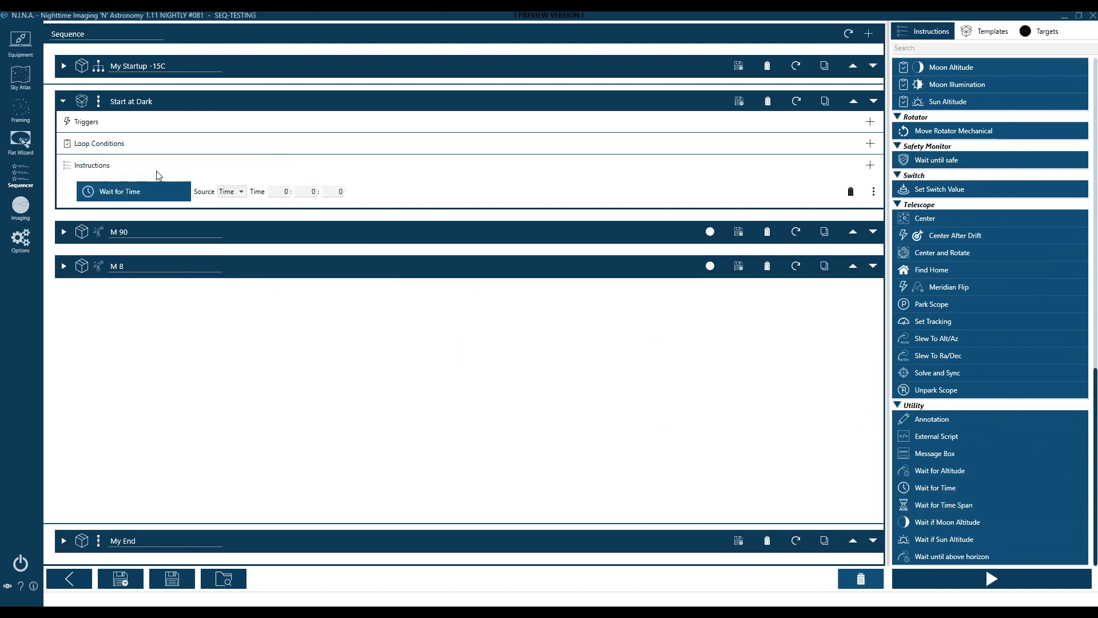
{"action": "left_click", "coordinate": [226, 191]}
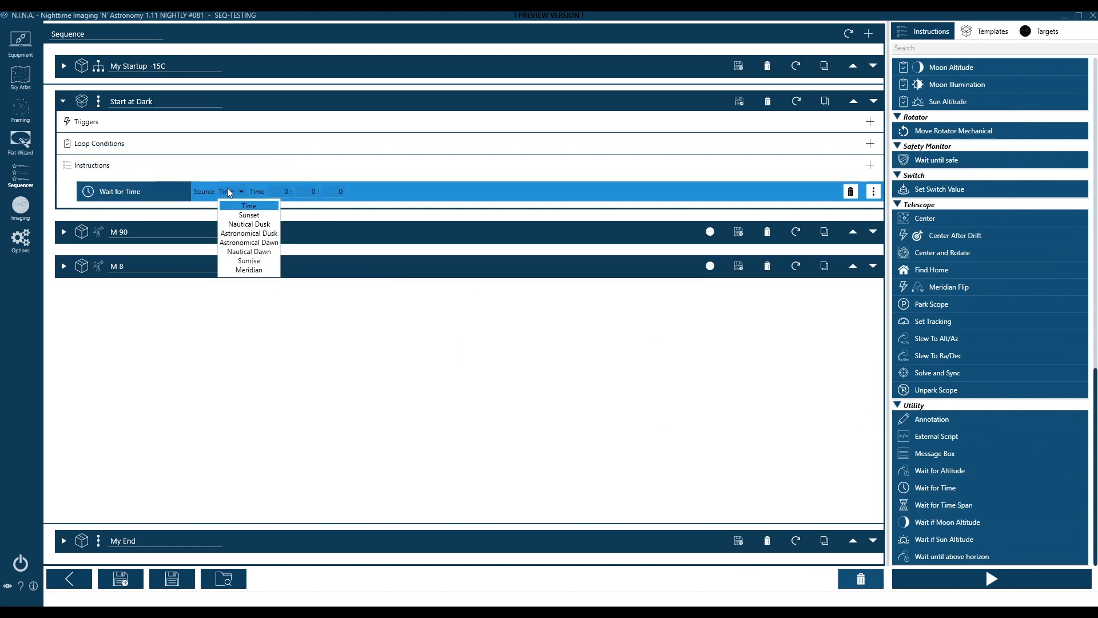
{"action": "left_click", "coordinate": [269, 234]}
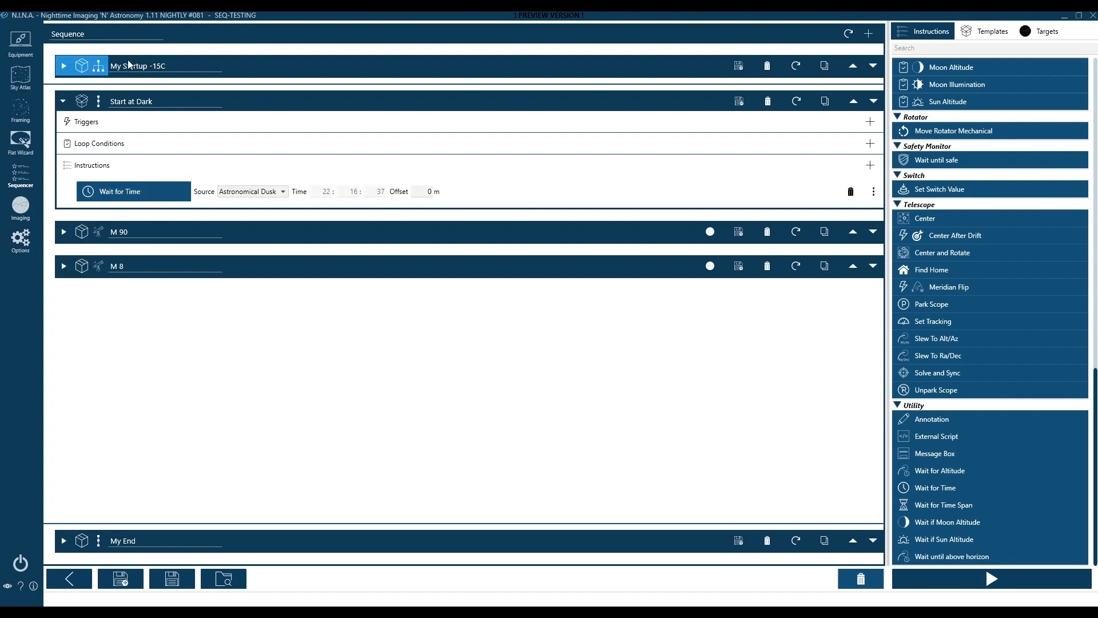
- Move the My Startup -15C set into Start at Dark below Wait for Time, review its instructions, and collapse both sets
{"action": "left_click", "coordinate": [82, 67]}
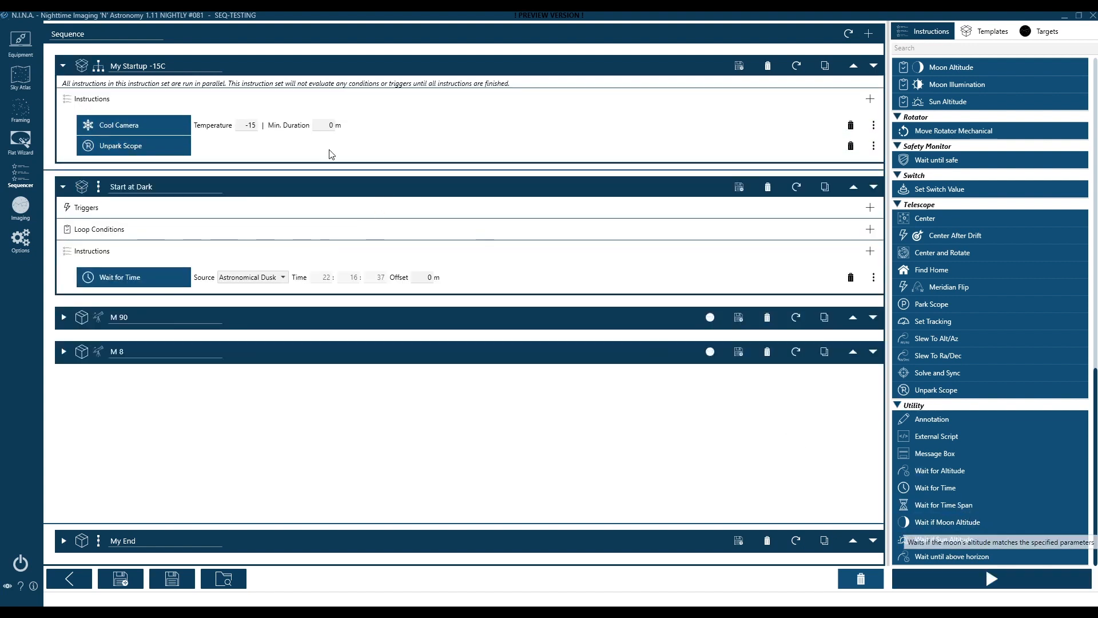
{"action": "left_click", "coordinate": [82, 67]}
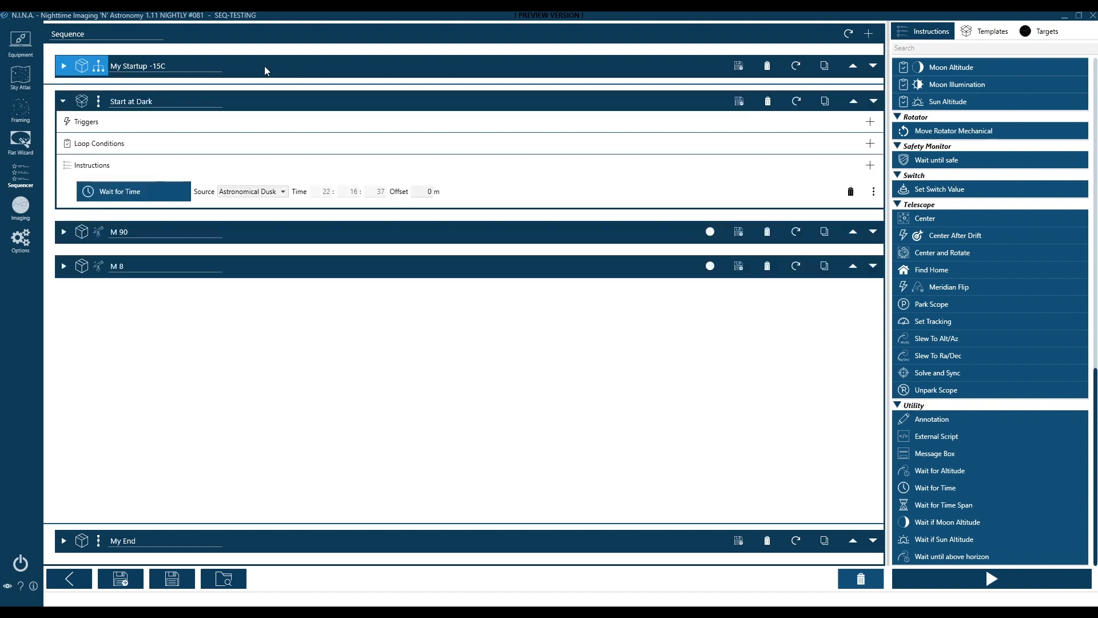
{"action": "left_click_drag", "start_coordinate": [264, 66], "coordinate": [185, 200]}
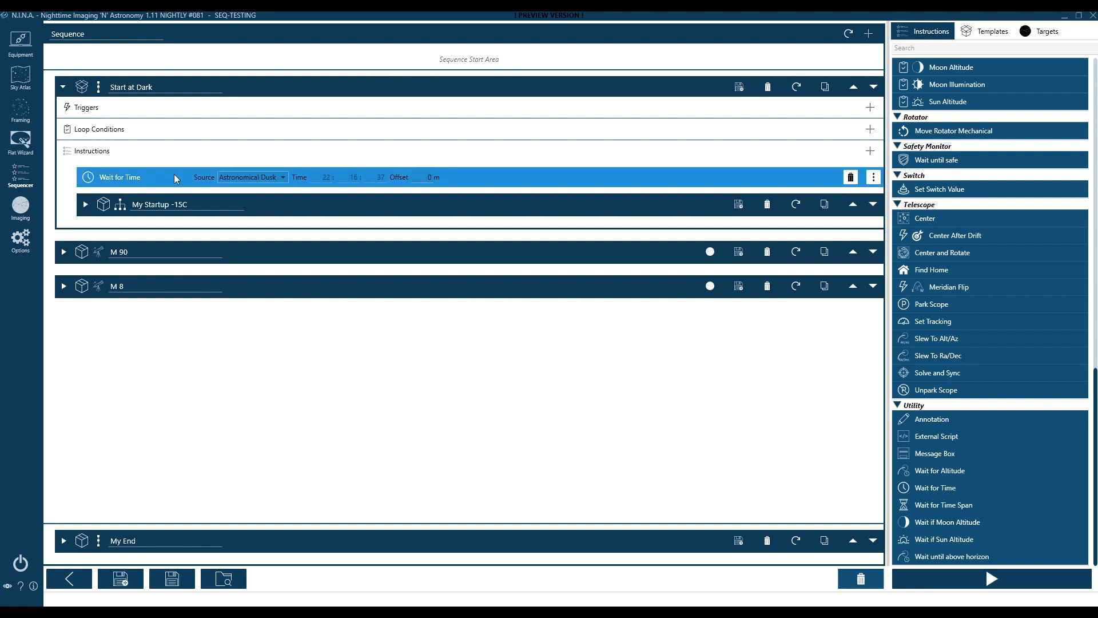
{"action": "left_click", "coordinate": [108, 204]}
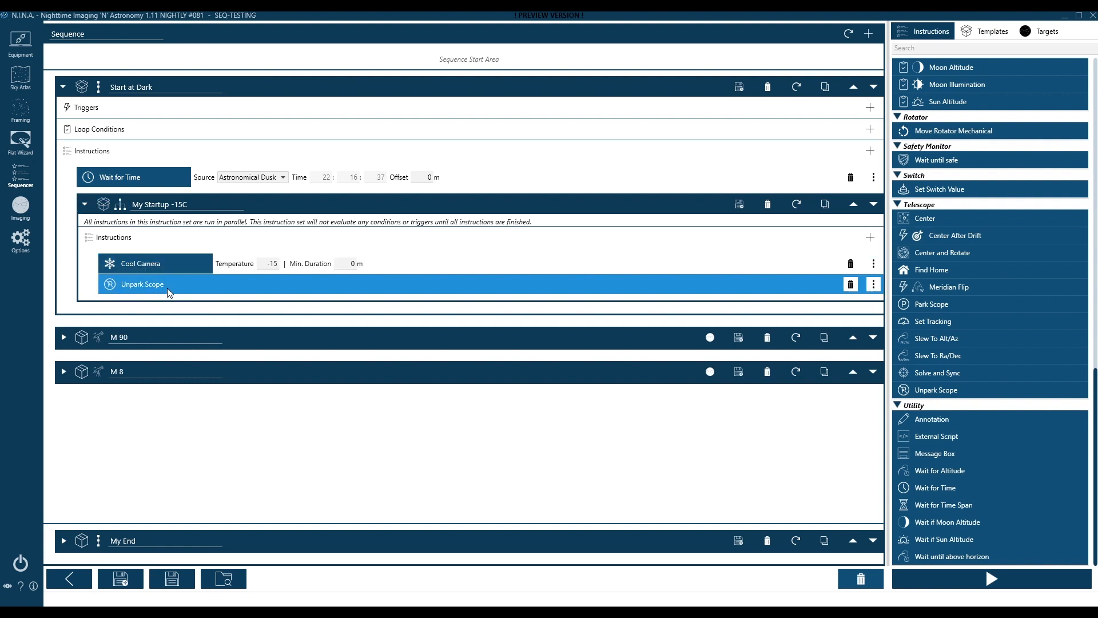
{"action": "left_click", "coordinate": [107, 206]}
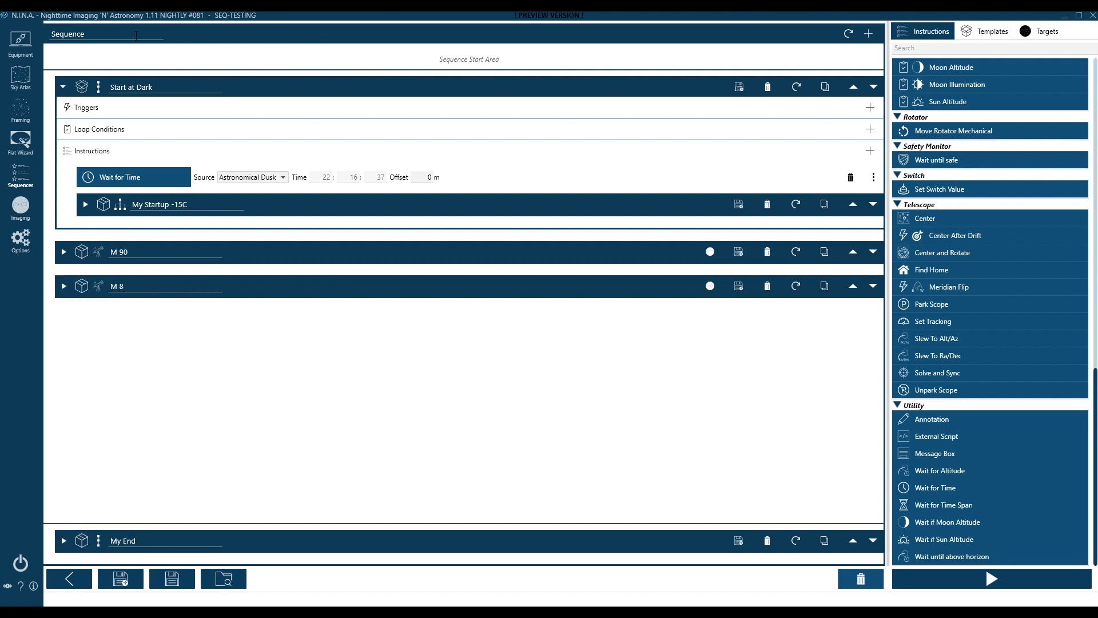
{"action": "left_click", "coordinate": [63, 86]}
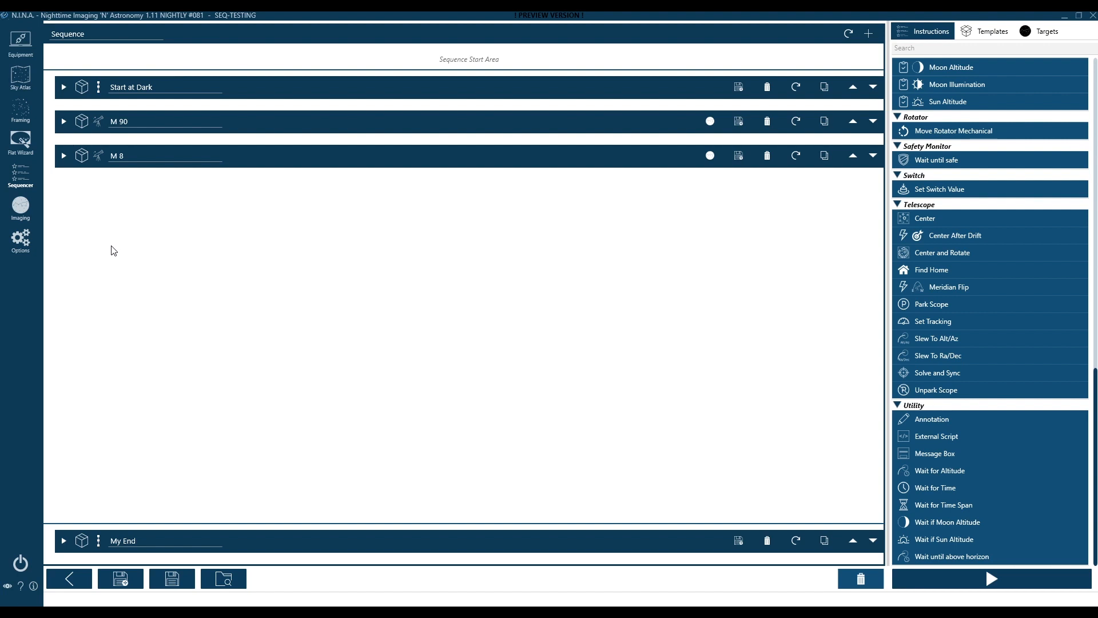
- Add a Center After Drift trigger to the M 90 target and set it to evaluate after 5 exposures
{"action": "left_click", "coordinate": [84, 120]}
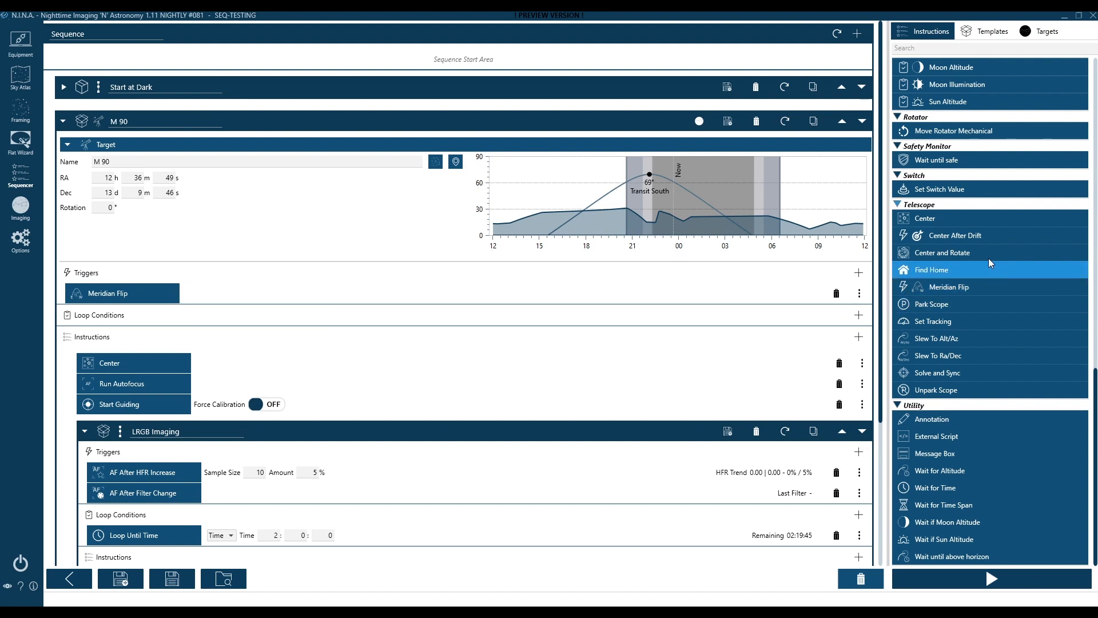
{"action": "left_click_drag", "start_coordinate": [942, 236], "coordinate": [241, 293]}
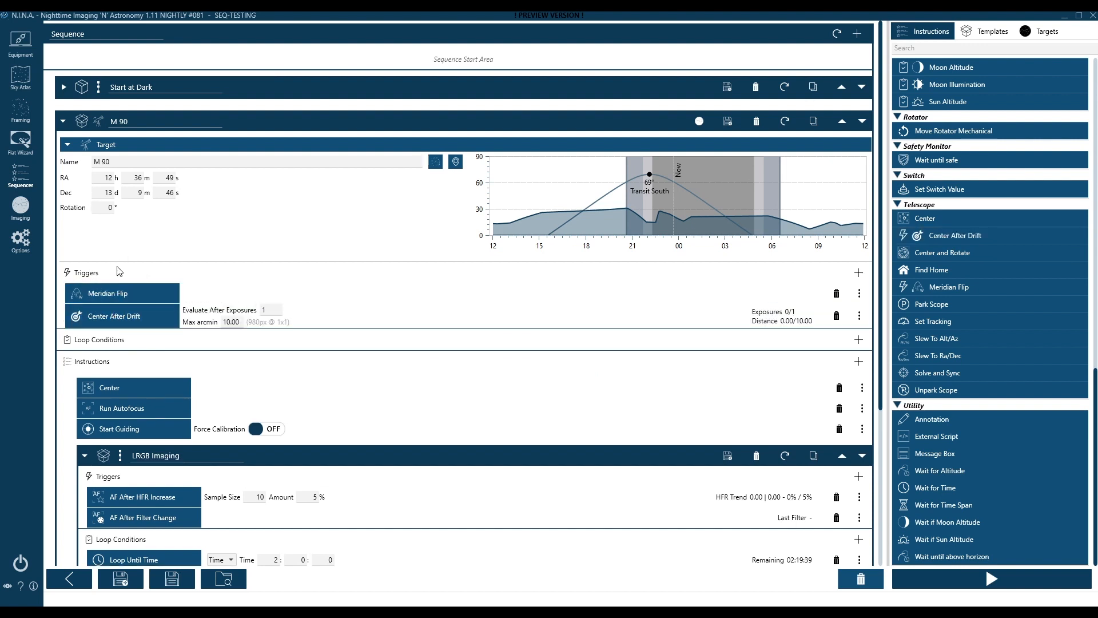
{"action": "scroll", "coordinate": [252, 426], "scroll_direction": "down", "scroll_amount": 3}
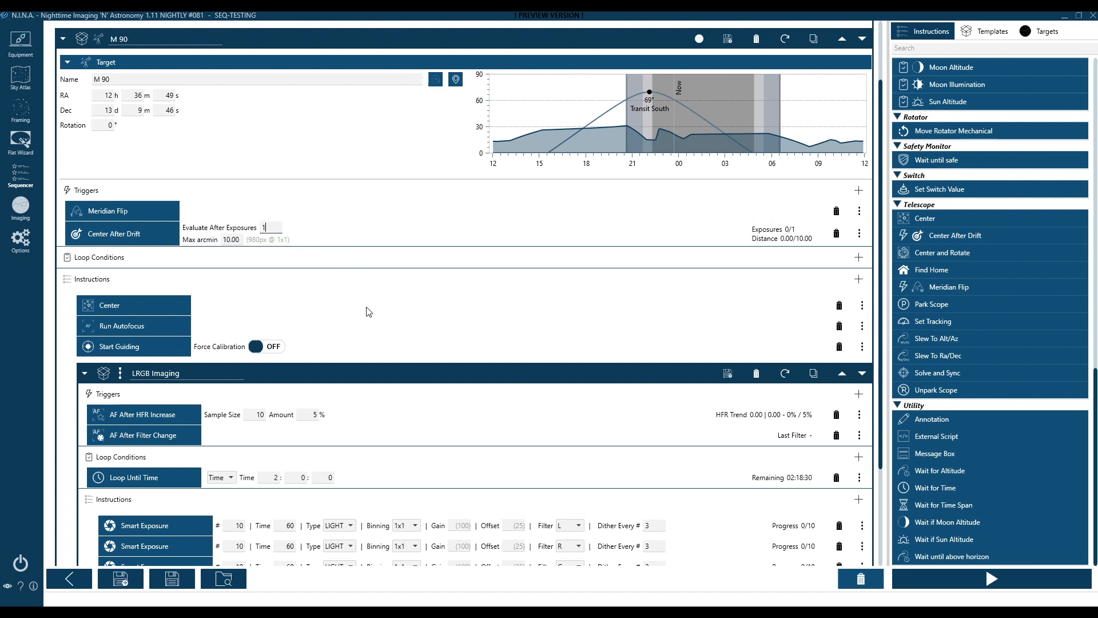
{"action": "left_click", "coordinate": [276, 226]}
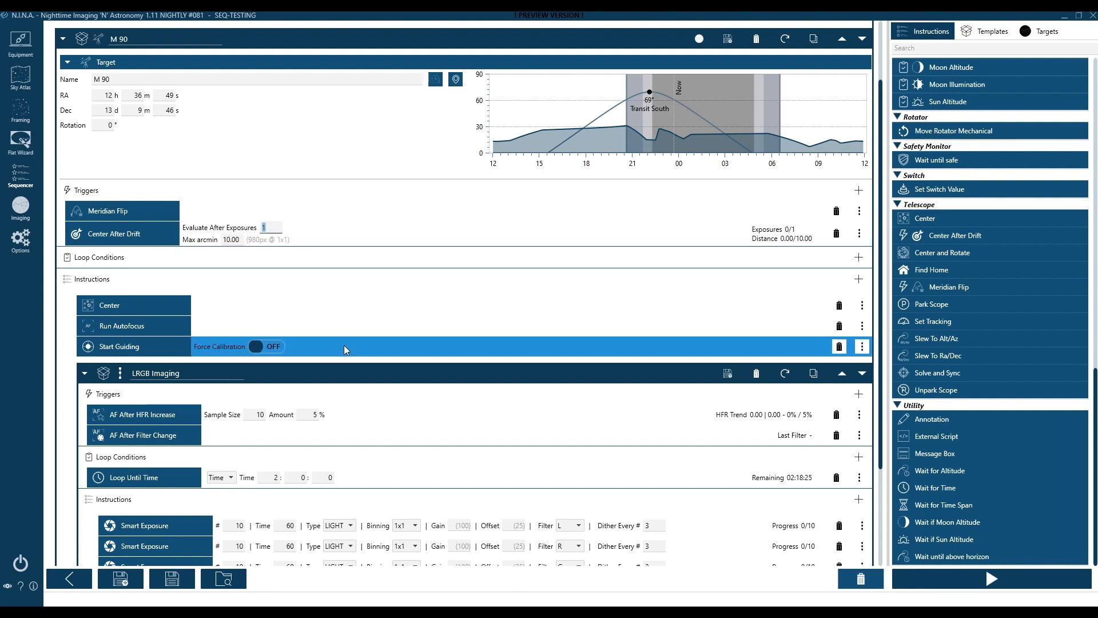
{"action": "type", "text": "5"}
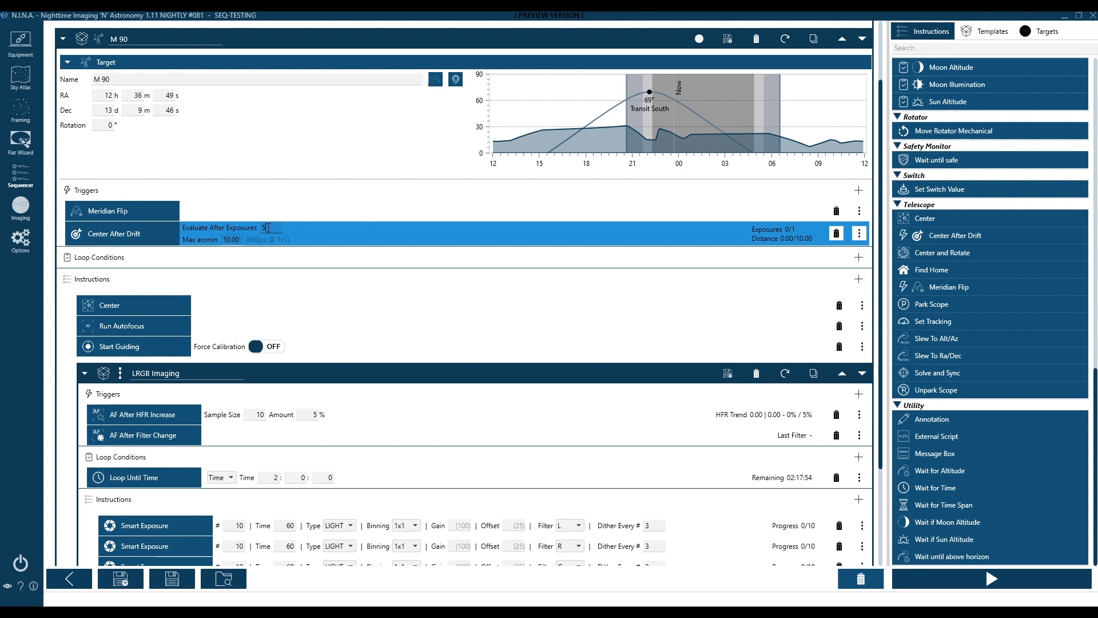
- Set the Max arcmin of M 90's Center After Drift trigger to 1
{"action": "left_click_drag", "start_coordinate": [241, 239], "coordinate": [221, 239]}
{"action": "type", "text": "1"}
{"action": "left_click", "coordinate": [270, 230]}
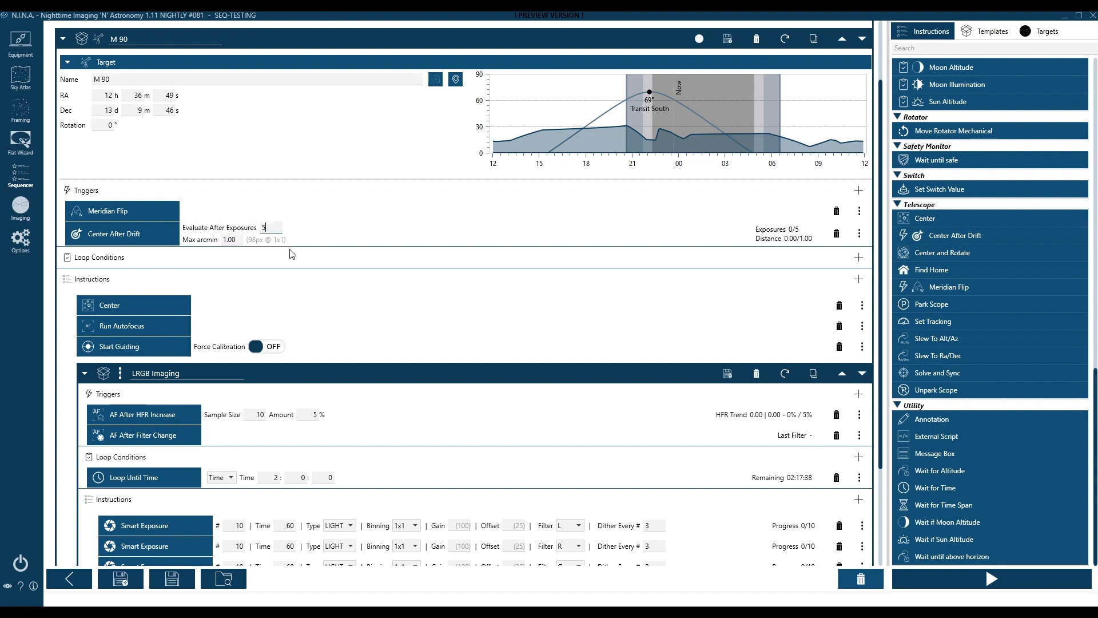
- Set the Center After Drift trigger's Max arcmin to 3 and add a Restore Guiding trigger to M 90
{"action": "double_click", "coordinate": [238, 239]}
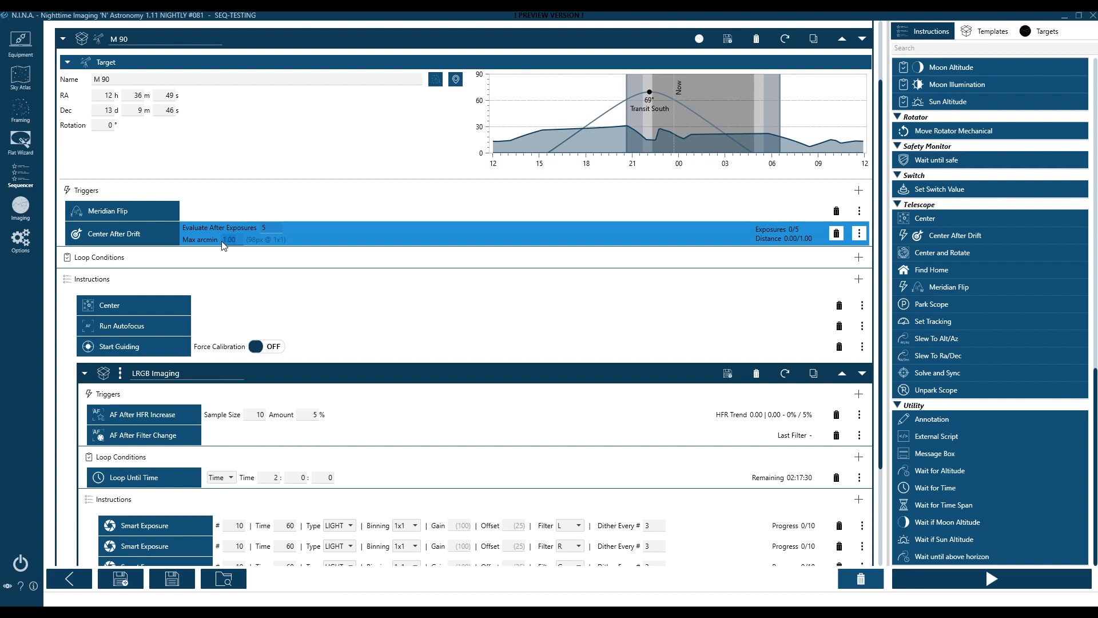
{"action": "type", "text": "3"}
{"action": "left_click", "coordinate": [276, 227]}
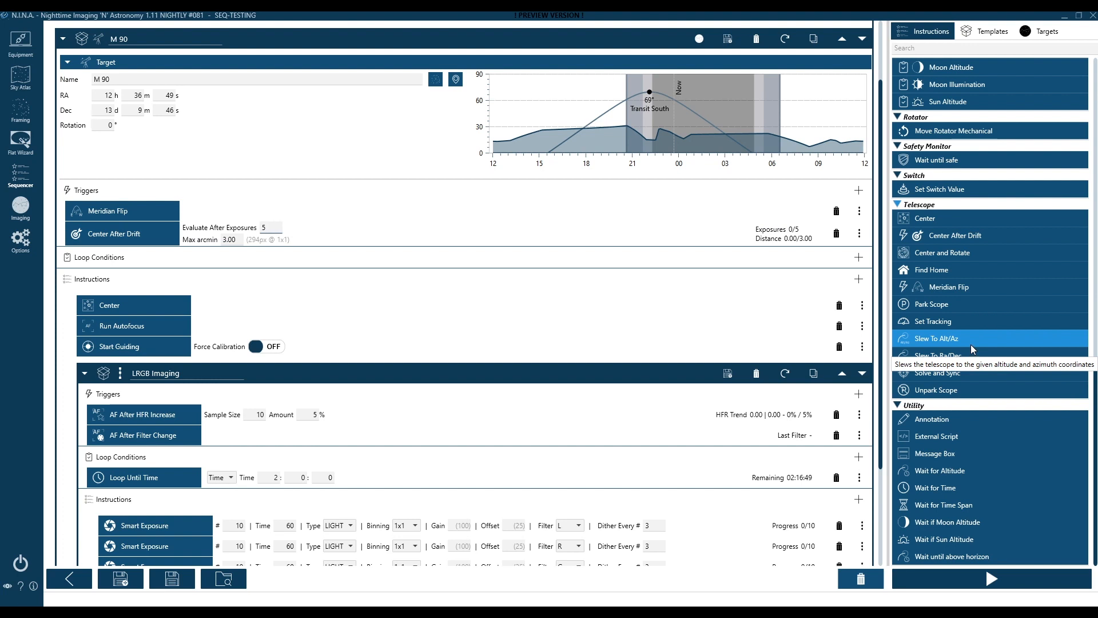
{"action": "scroll", "coordinate": [971, 344], "scroll_direction": "up", "scroll_amount": 5}
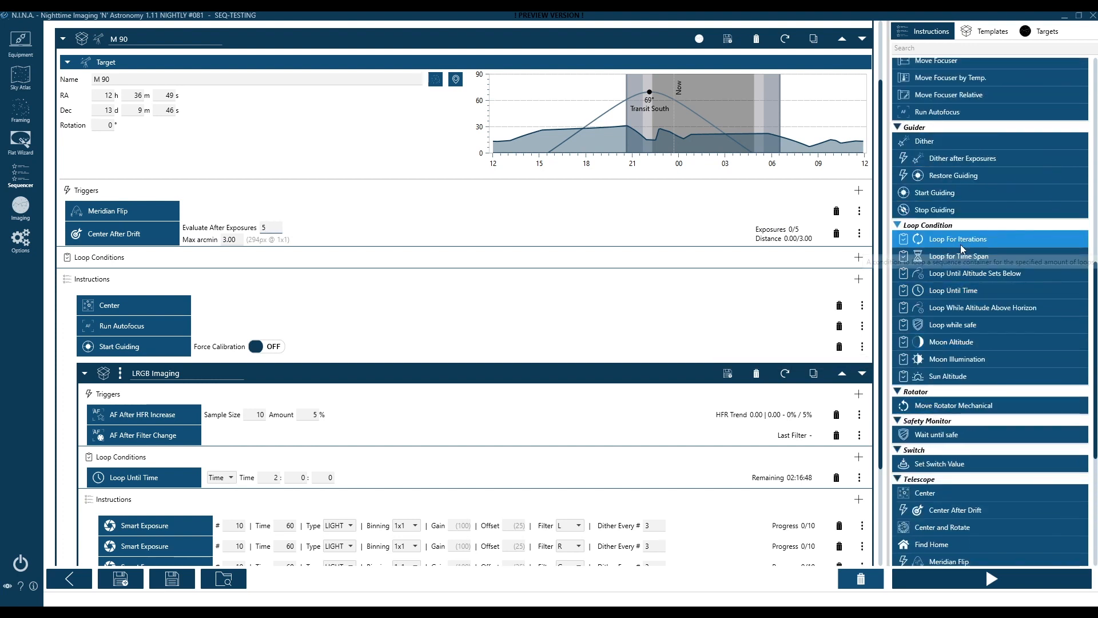
{"action": "left_click_drag", "start_coordinate": [956, 181], "coordinate": [141, 242]}
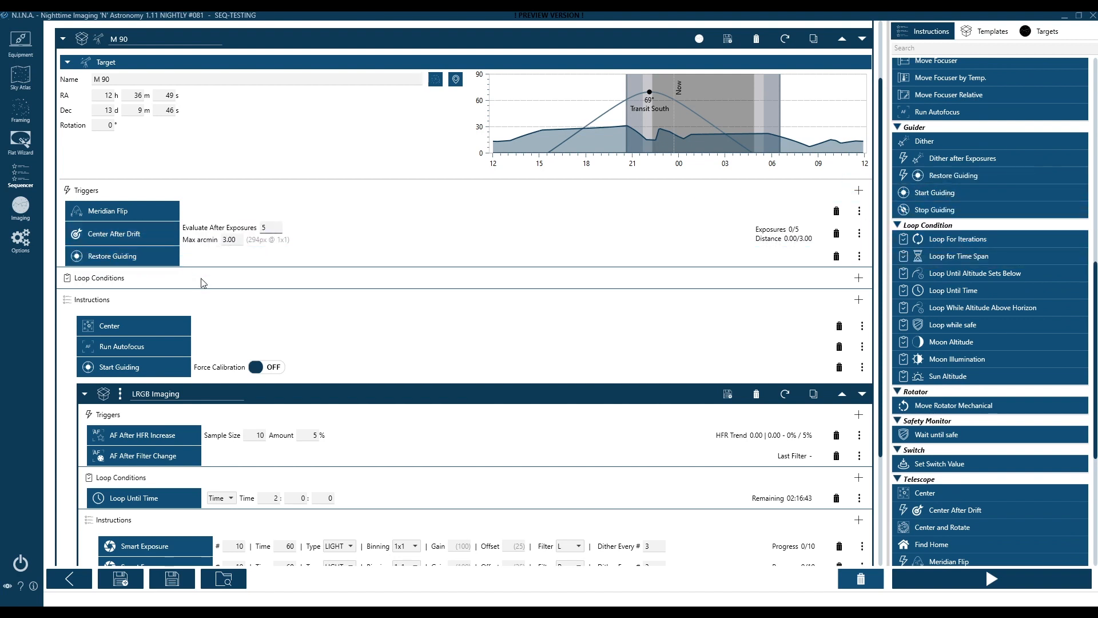